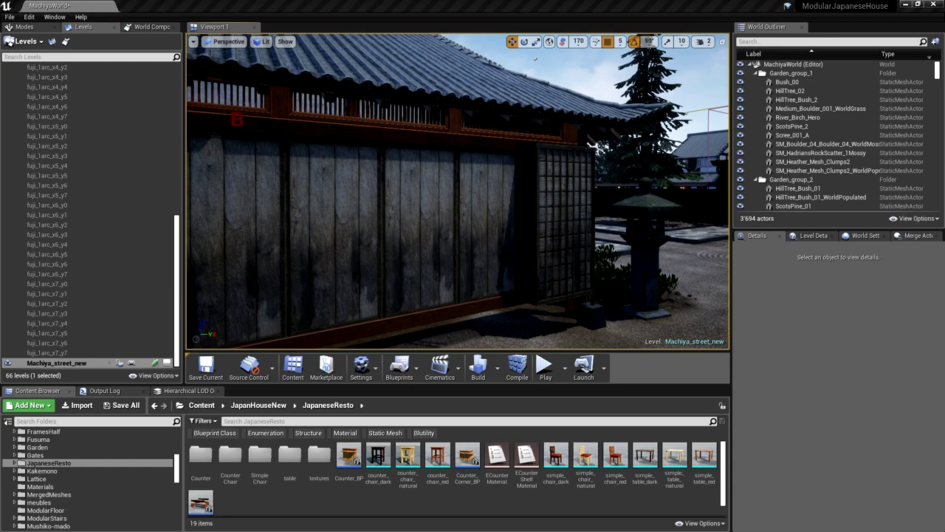
# Select a wooden amado panel on the house facade and open its amado static mesh in a maximized editor window.
pyautogui.moveTo(536, 59); pyautogui.dragTo(518, 78, button='right')
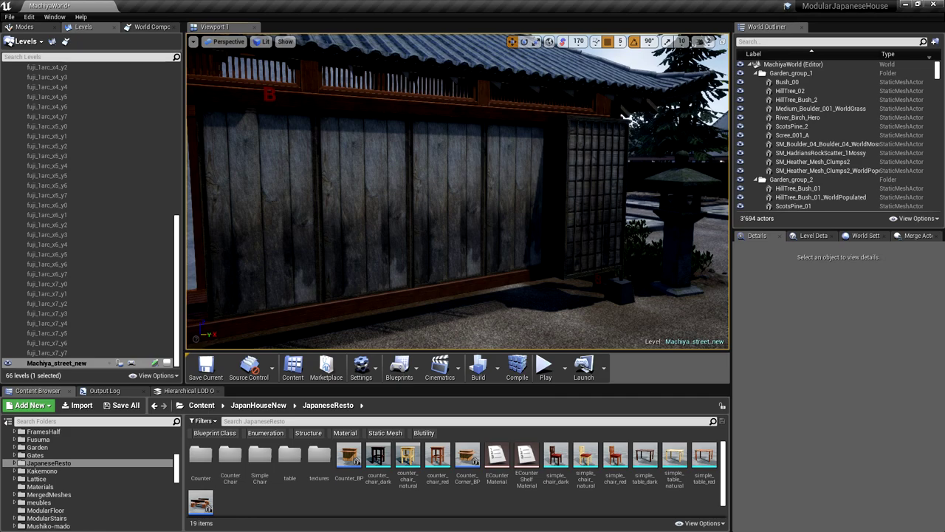
pyautogui.moveTo(518, 78); pyautogui.dragTo(552, 69, button='right')
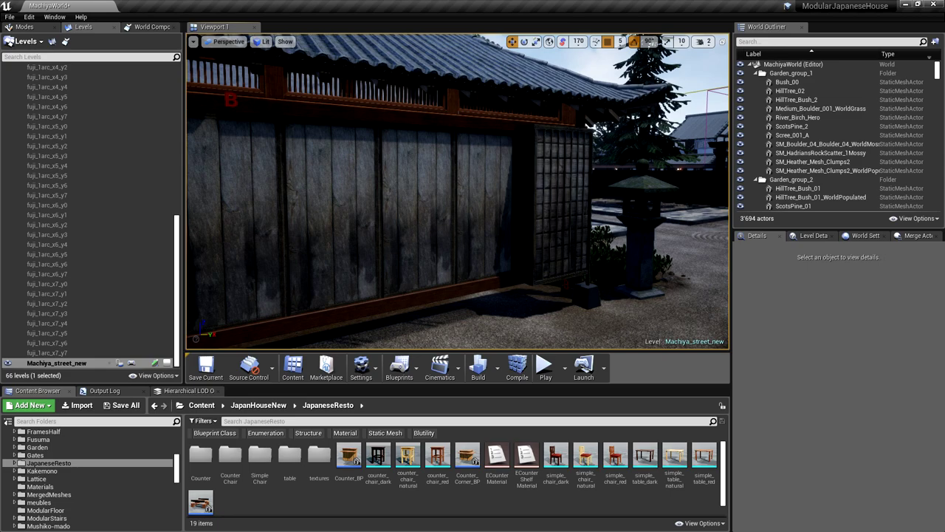
pyautogui.click(415, 207)
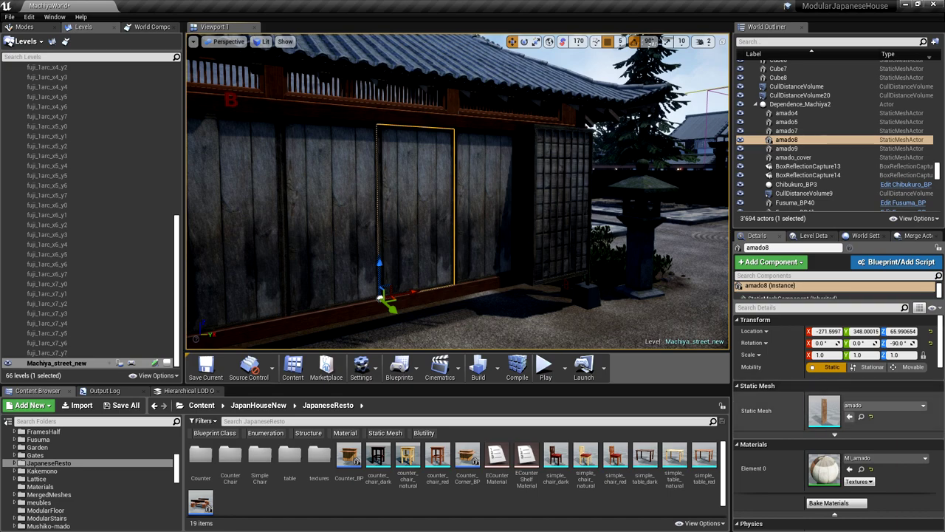
pyautogui.click(850, 415)
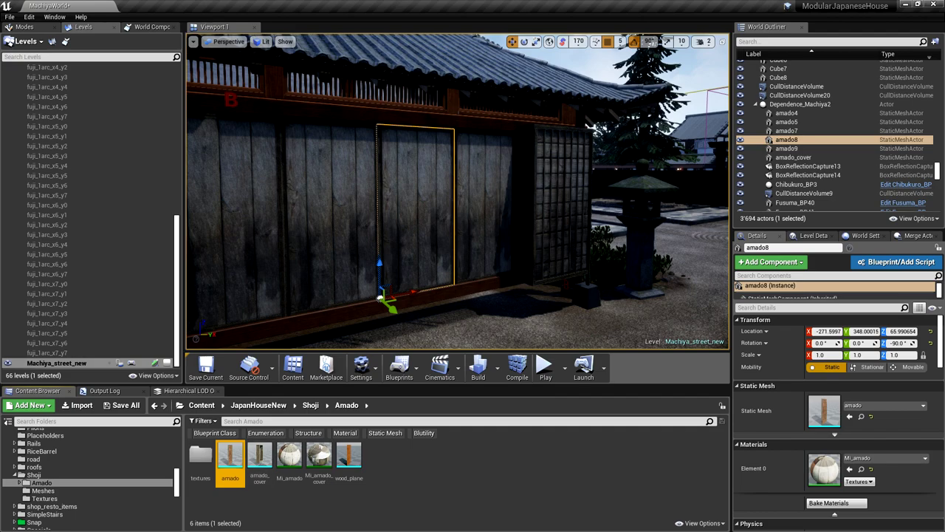
pyautogui.doubleClick(229, 463)
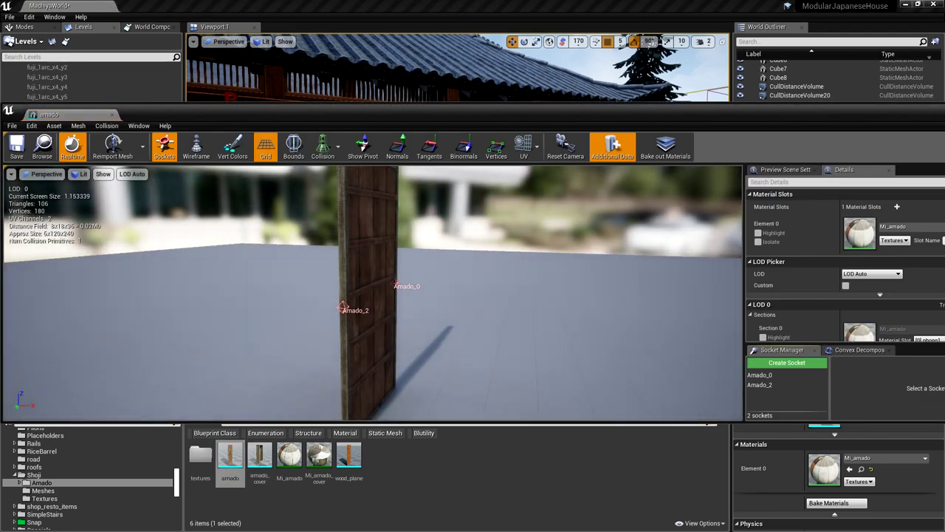
pyautogui.scroll(2, 372, 293)
pyautogui.scroll(-4, 373, 293)
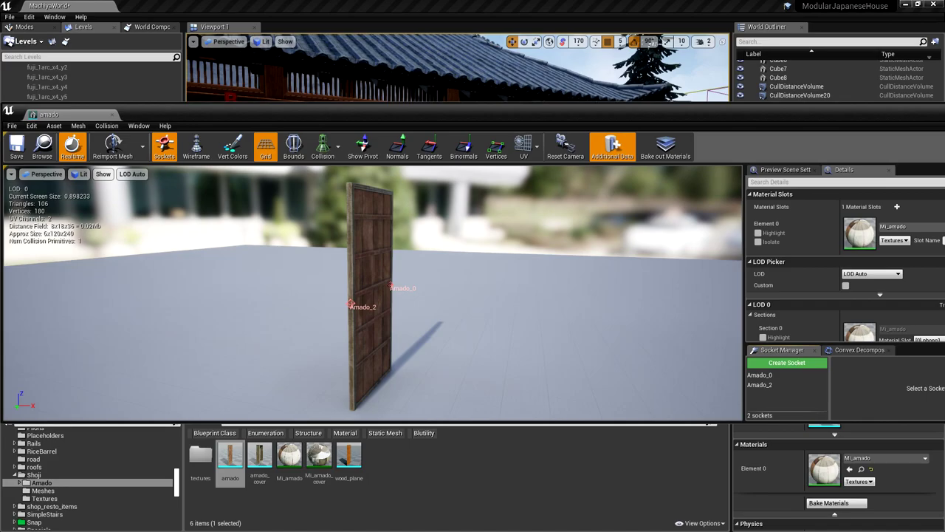
pyautogui.moveTo(517, 112); pyautogui.dragTo(378, 129)
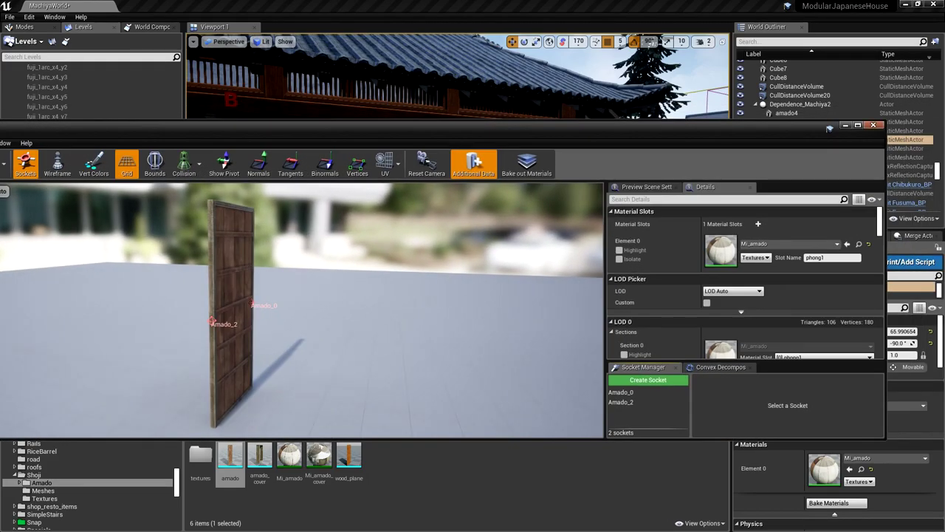
pyautogui.click(857, 125)
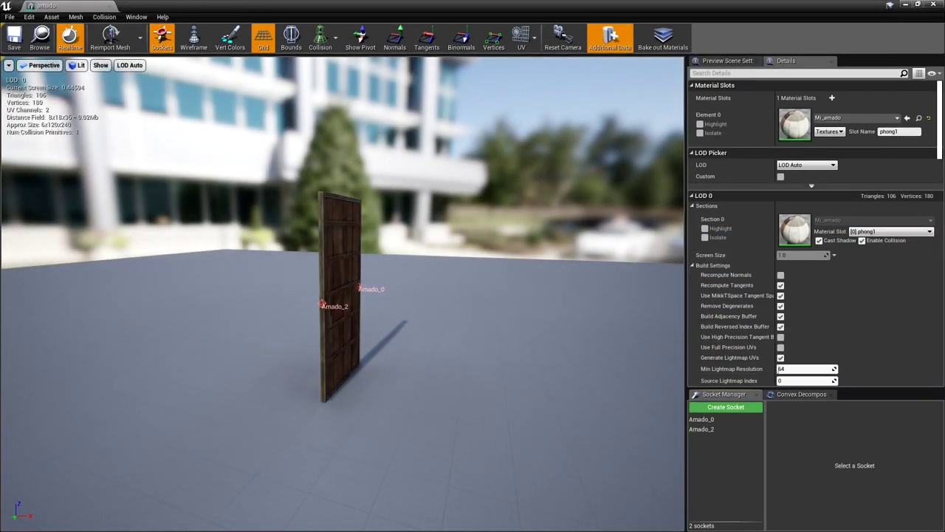
# Examine the amado mesh's topology in Wireframe view mode, and return the view mode to Lit.
pyautogui.click(77, 65)
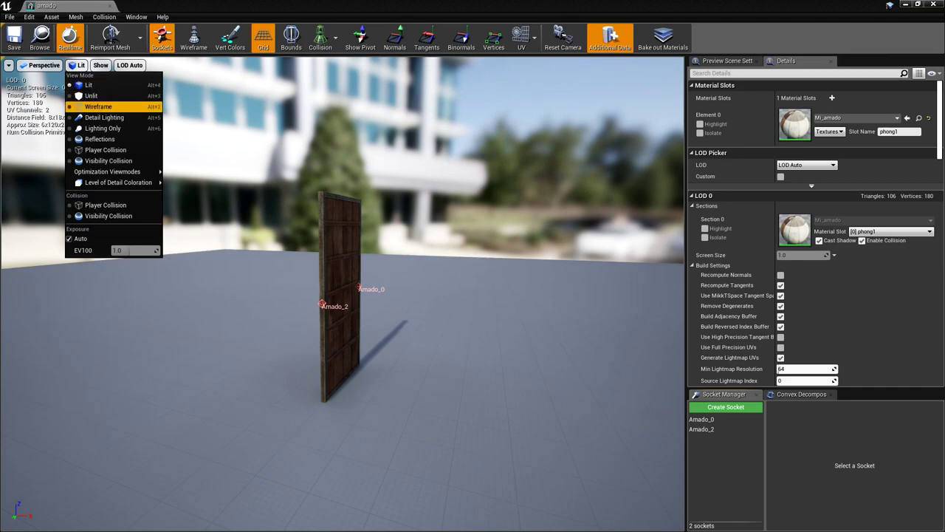
pyautogui.click(98, 106)
pyautogui.scroll(5, 342, 293)
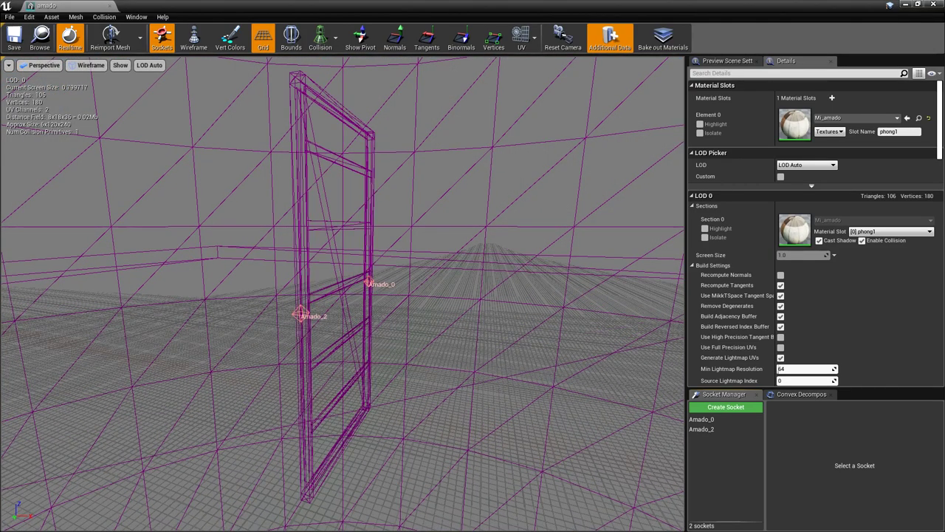
pyautogui.click(90, 65)
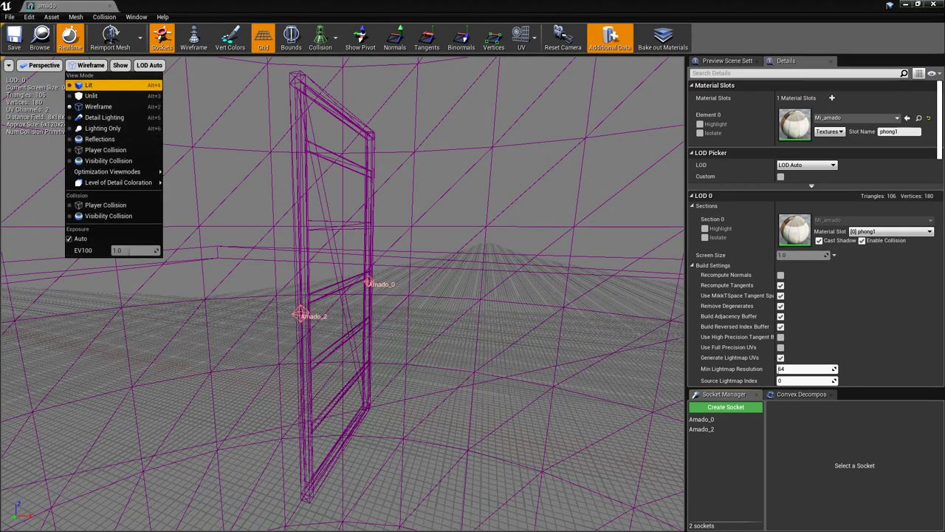
pyautogui.click(83, 86)
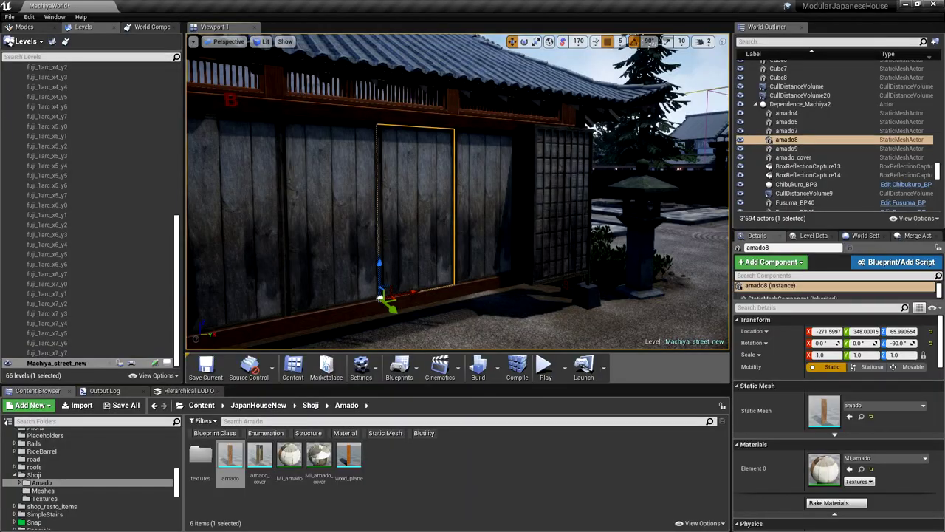
# Open the Amado textures folder and view the row of wooden panels on the facade.
pyautogui.doubleClick(201, 454)
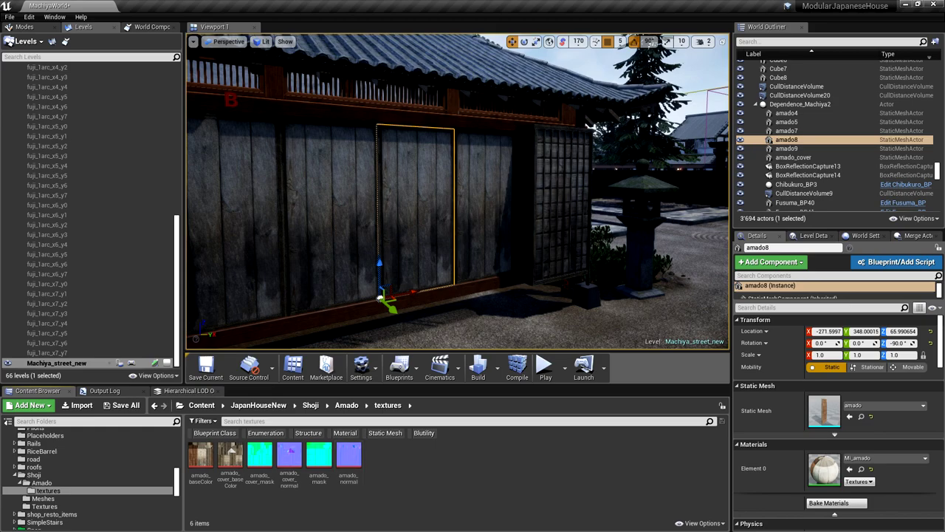
pyautogui.moveTo(458, 191); pyautogui.dragTo(370, 190, button='right')
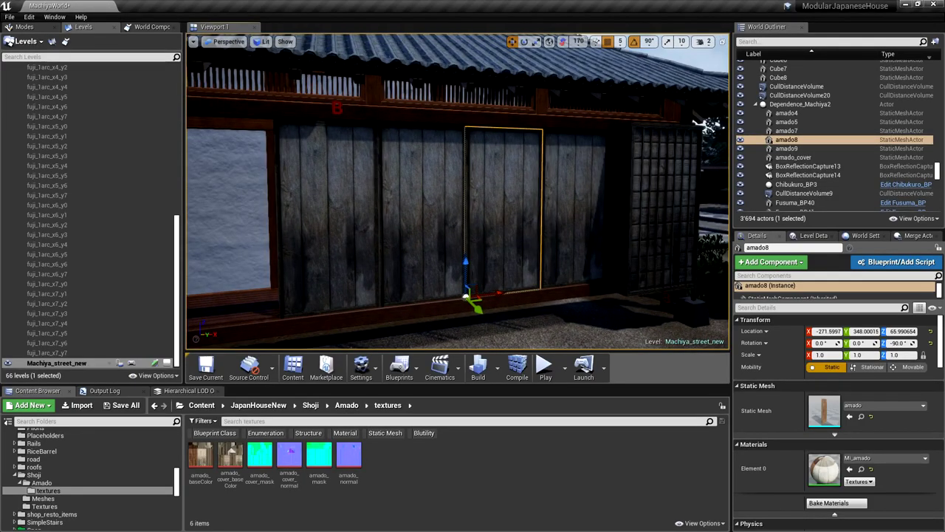
pyautogui.moveTo(443, 193); pyautogui.dragTo(457, 201, button='right')
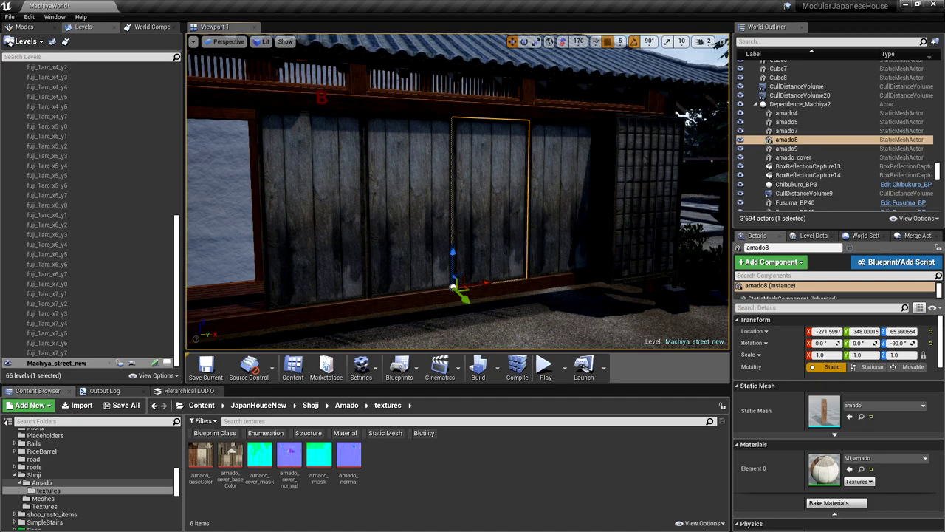
# Open the keyaki_wood_BaseColor texture from the Keyaki folder in SubstanceTextures and widen its preview area.
pyautogui.scroll(-3, 88, 480)
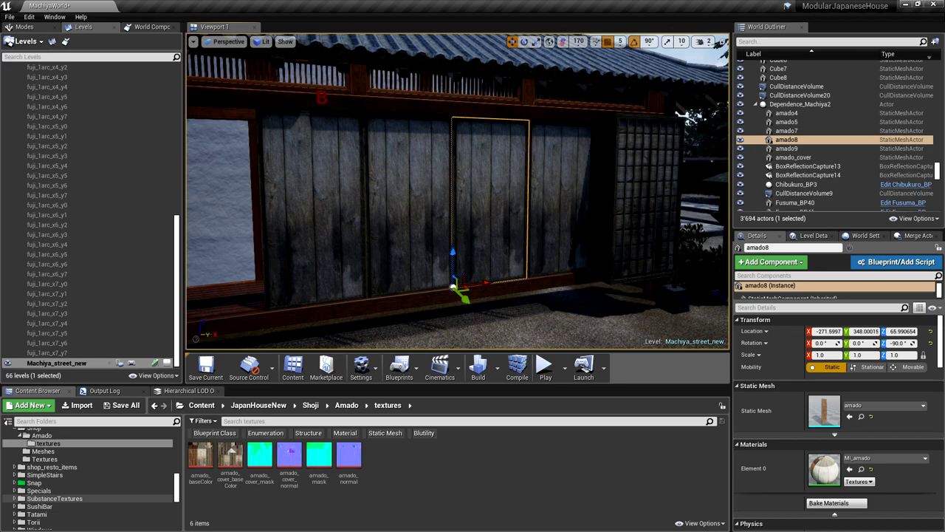
pyautogui.click(55, 498)
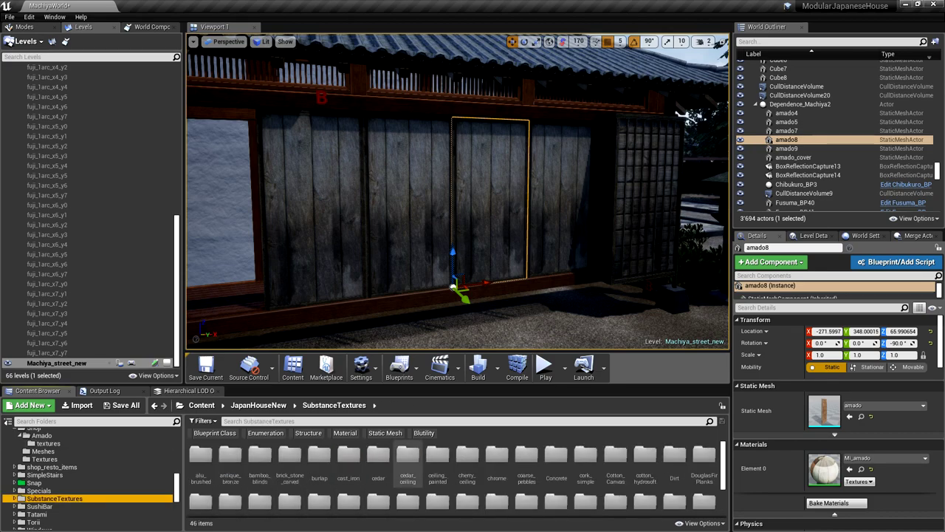
pyautogui.scroll(-1, 408, 494)
pyautogui.scroll(-1, 438, 491)
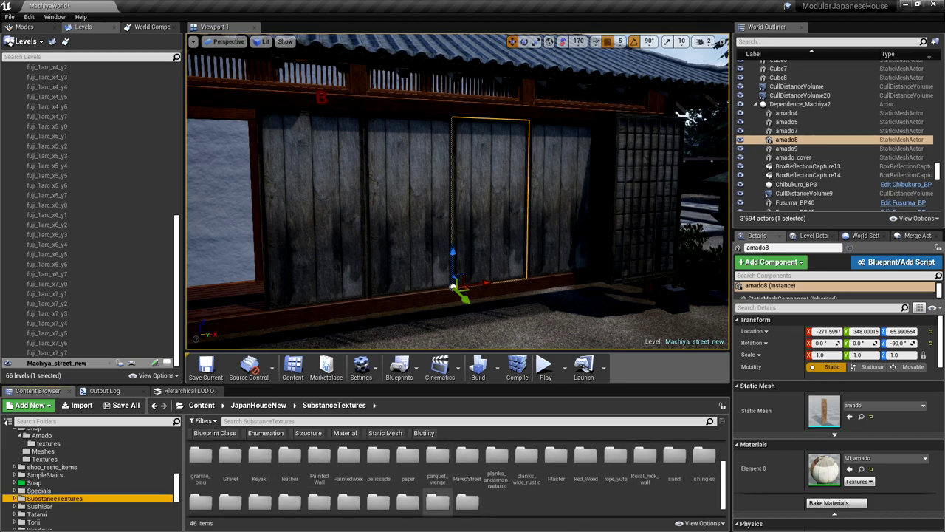
pyautogui.scroll(1, 437, 494)
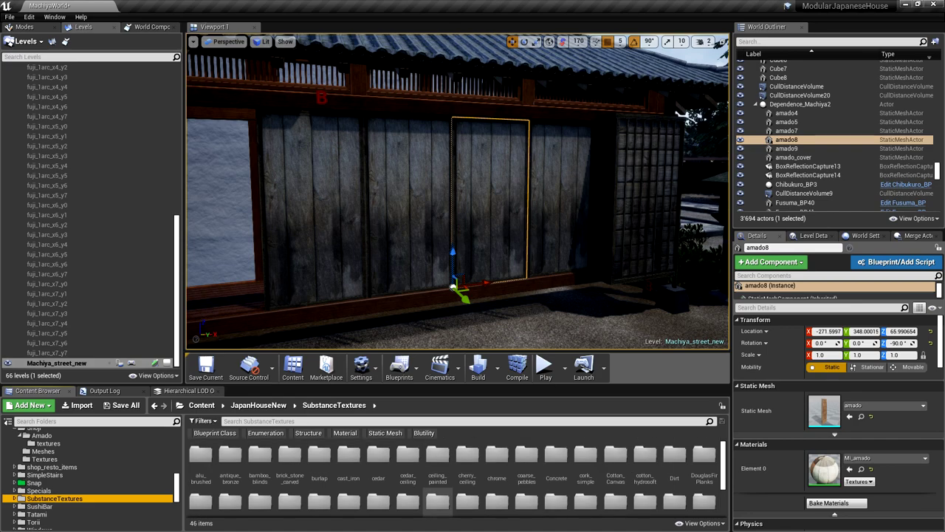
pyautogui.scroll(-1, 467, 502)
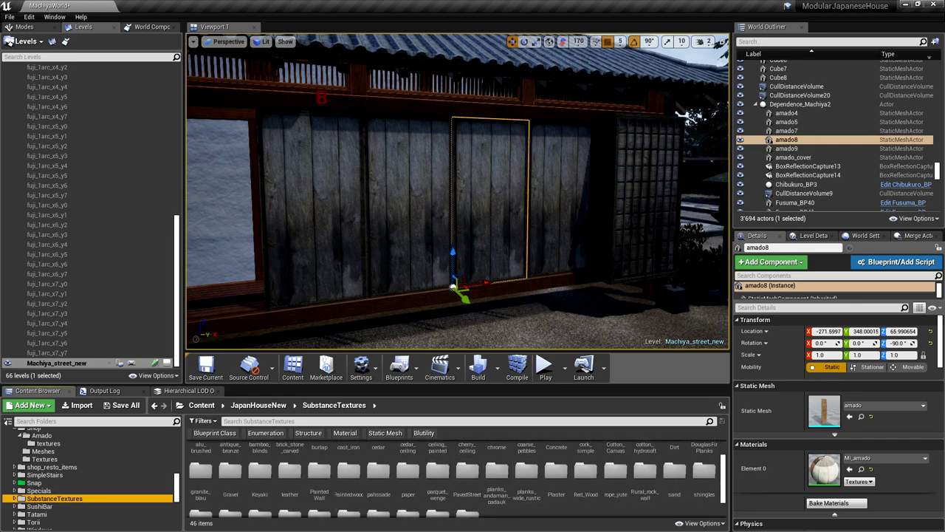
pyautogui.click(260, 472)
pyautogui.doubleClick(260, 472)
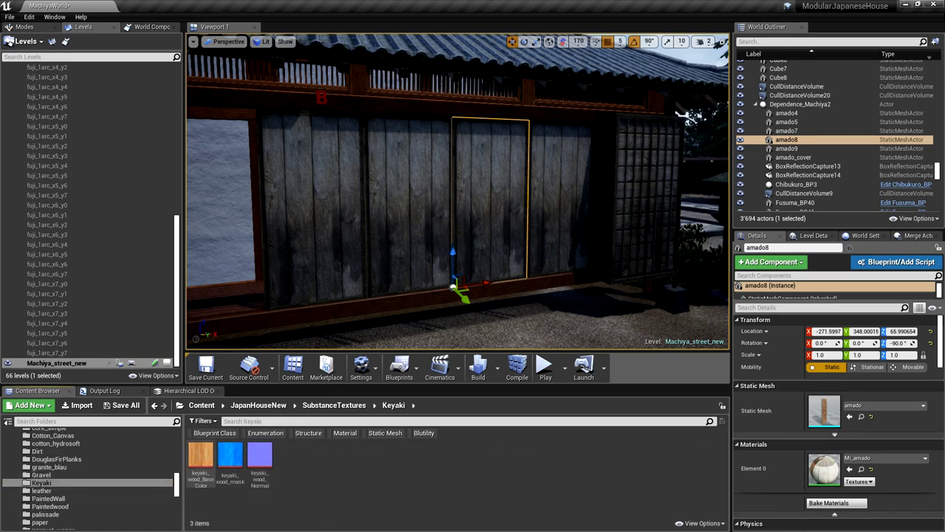
pyautogui.doubleClick(201, 454)
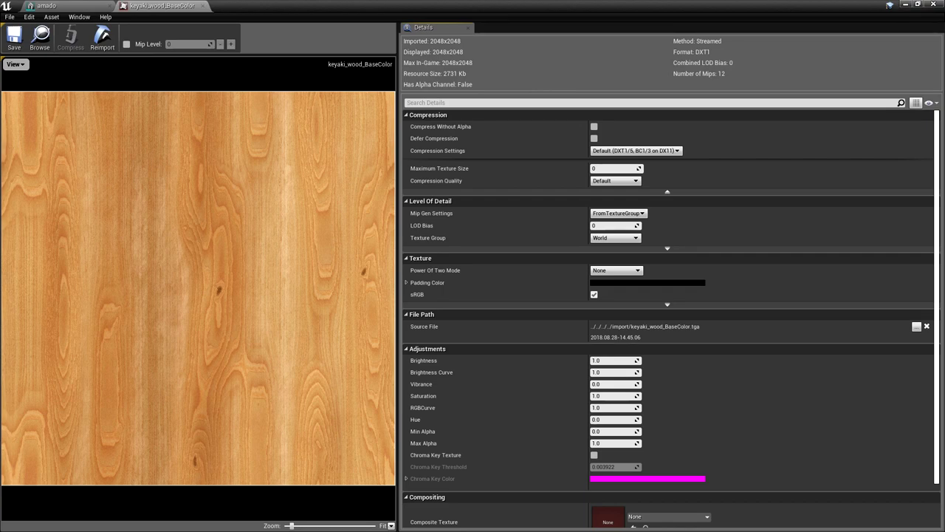
pyautogui.moveTo(399, 276); pyautogui.dragTo(426, 277)
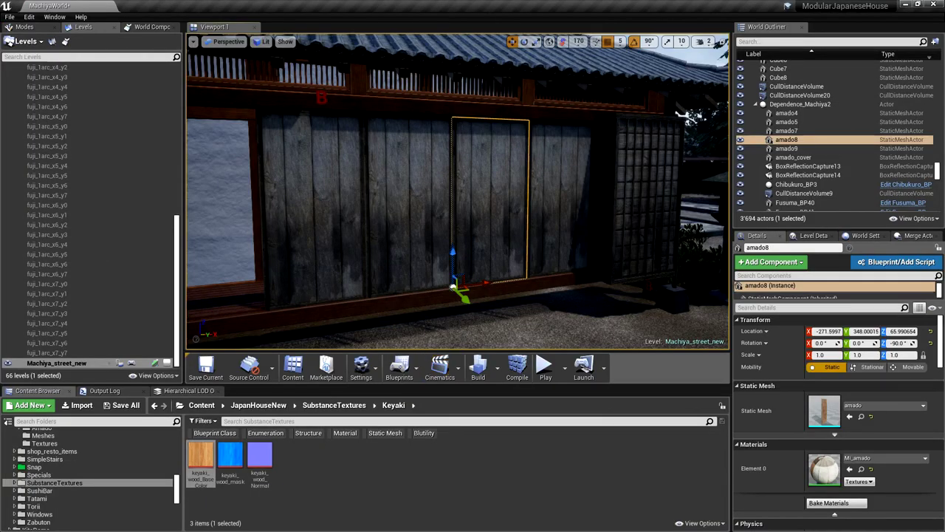
# Open the keyaki_wood_mask texture and isolate its green channel by hiding red, blue and alpha.
pyautogui.doubleClick(230, 454)
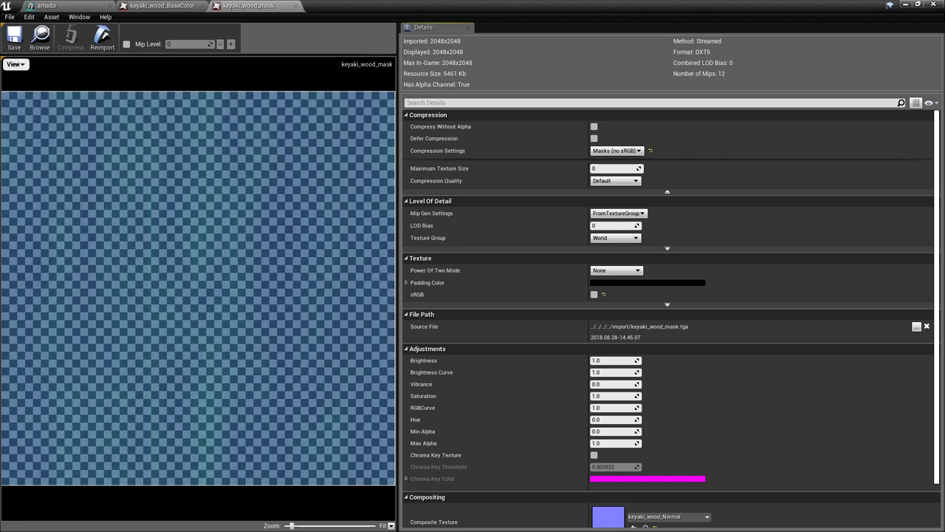
pyautogui.click(15, 64)
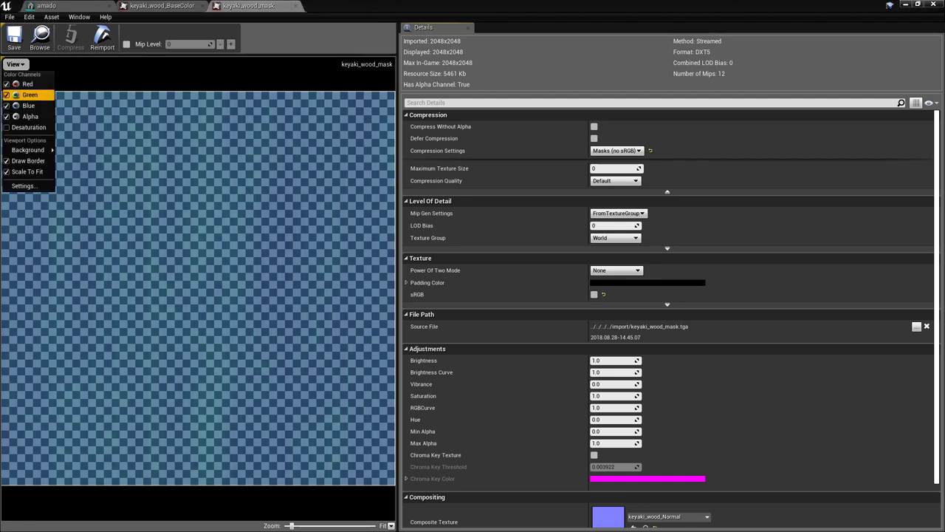
pyautogui.click(30, 94)
pyautogui.click(28, 106)
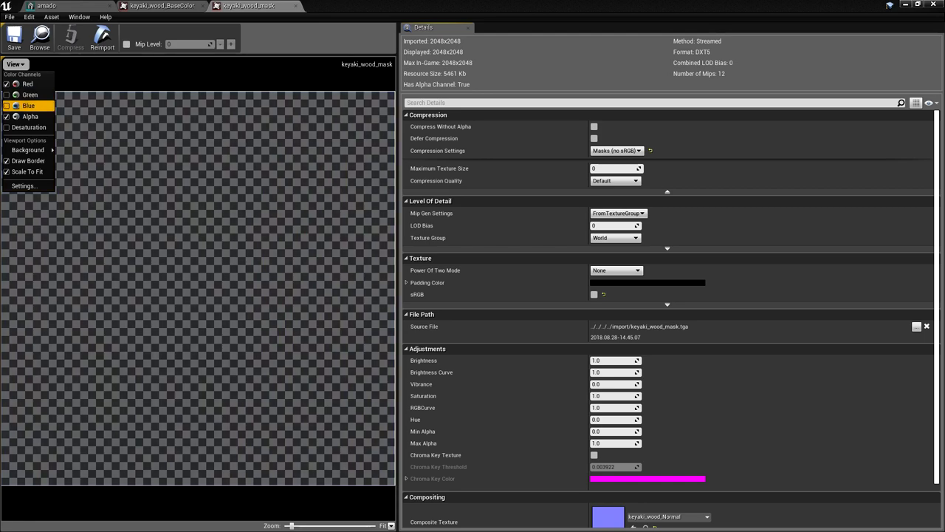
pyautogui.click(30, 116)
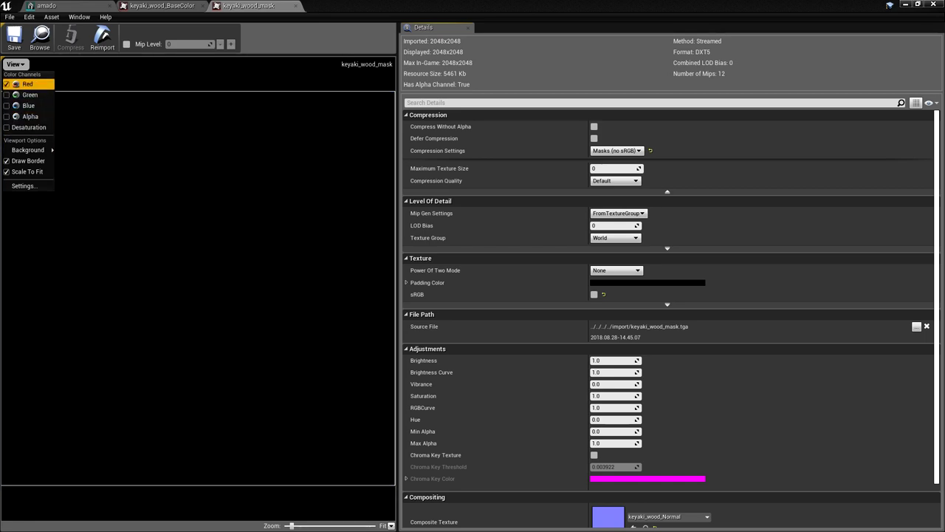
pyautogui.click(28, 84)
pyautogui.click(30, 94)
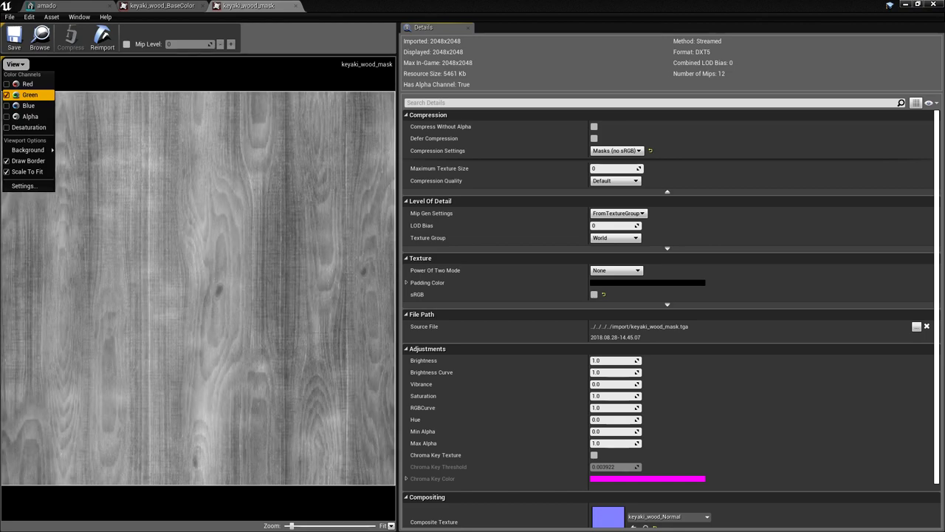
# Show only the blue channel and after it only the alpha channel of keyaki_wood_mask, and return to the level.
pyautogui.moveTo(28, 149)
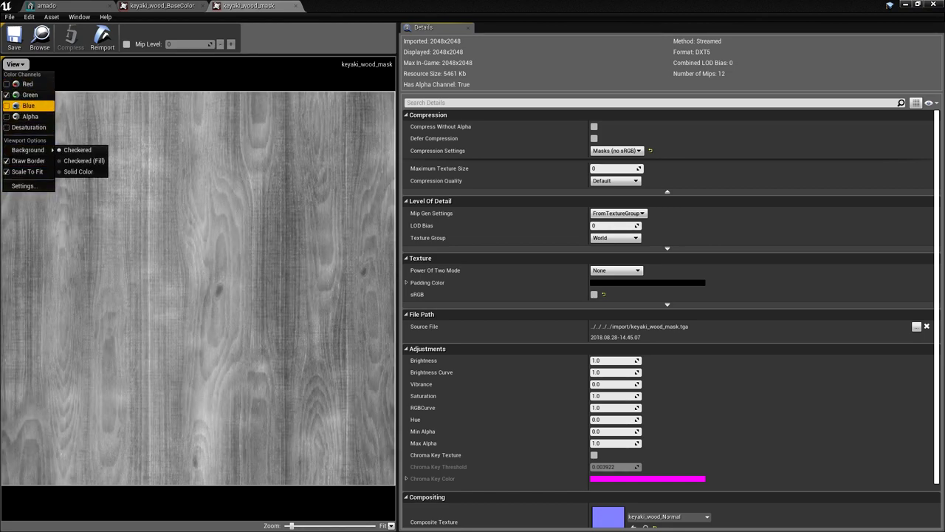
pyautogui.click(29, 94)
pyautogui.click(28, 105)
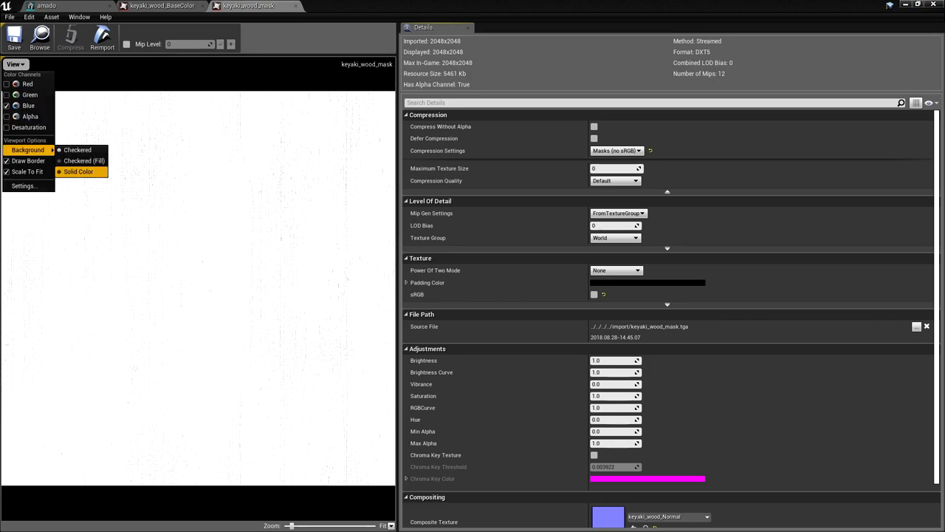
pyautogui.click(28, 105)
pyautogui.click(30, 116)
pyautogui.moveTo(28, 150)
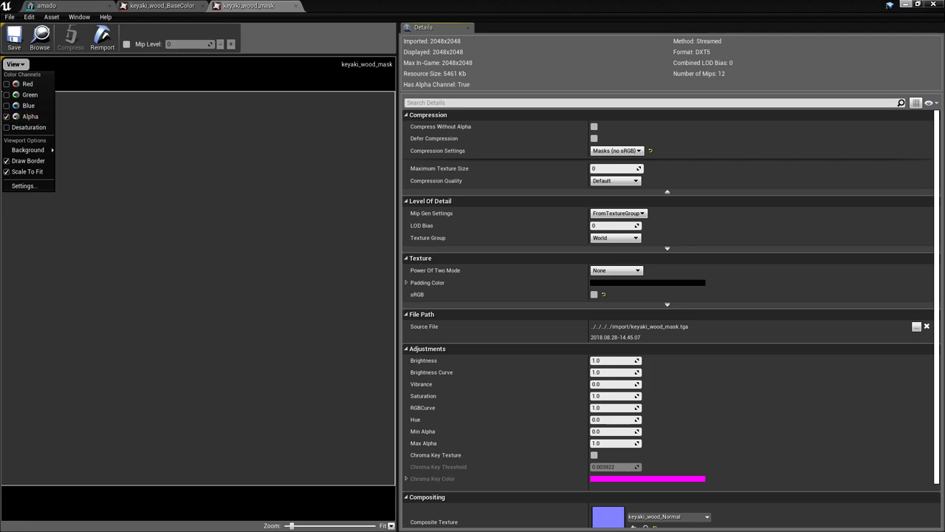
pyautogui.press('Escape')
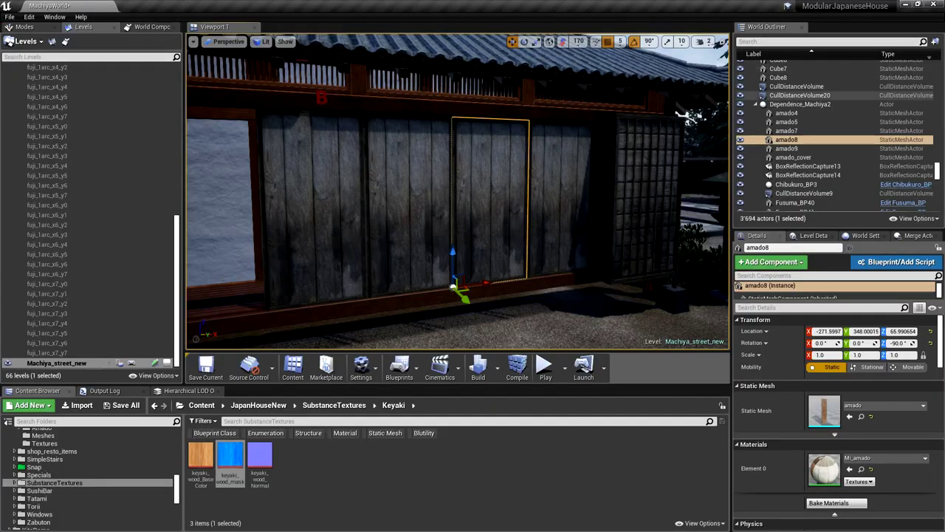
# Open the keyaki_wood_Normal texture from the Keyaki folder to view it, and return to the level.
pyautogui.doubleClick(260, 458)
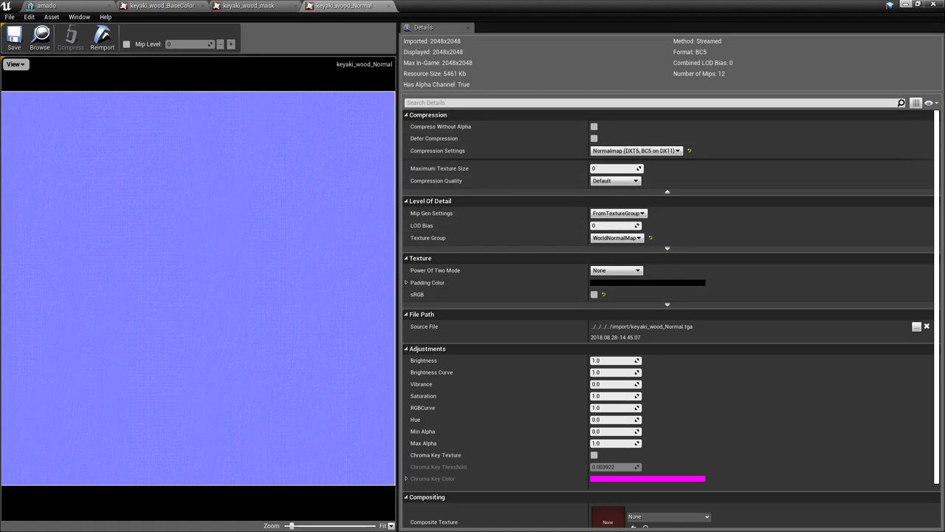
pyautogui.click(906, 5)
# Open the counter_chair_red mesh from the JapaneseResto folder and examine its wood up close and from another side.
pyautogui.scroll(10, 44, 498)
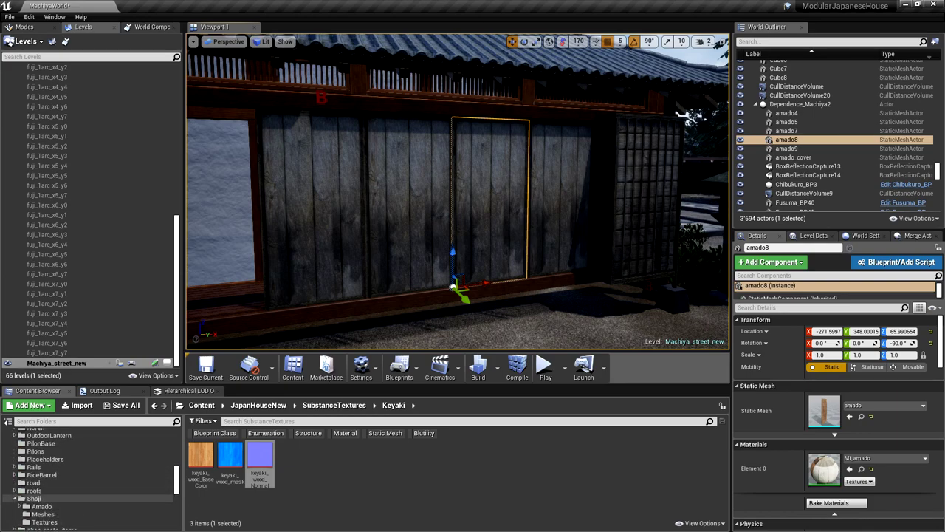
pyautogui.scroll(2, 44, 498)
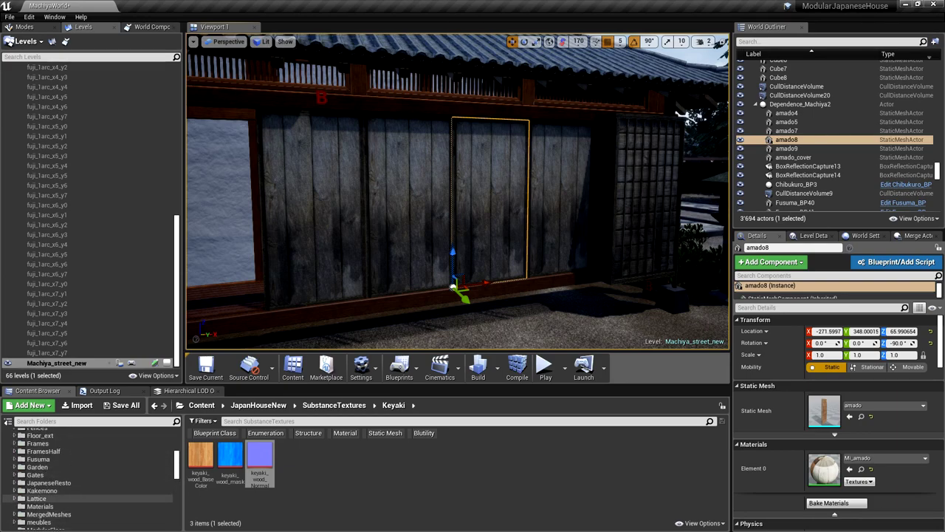
pyautogui.click(48, 482)
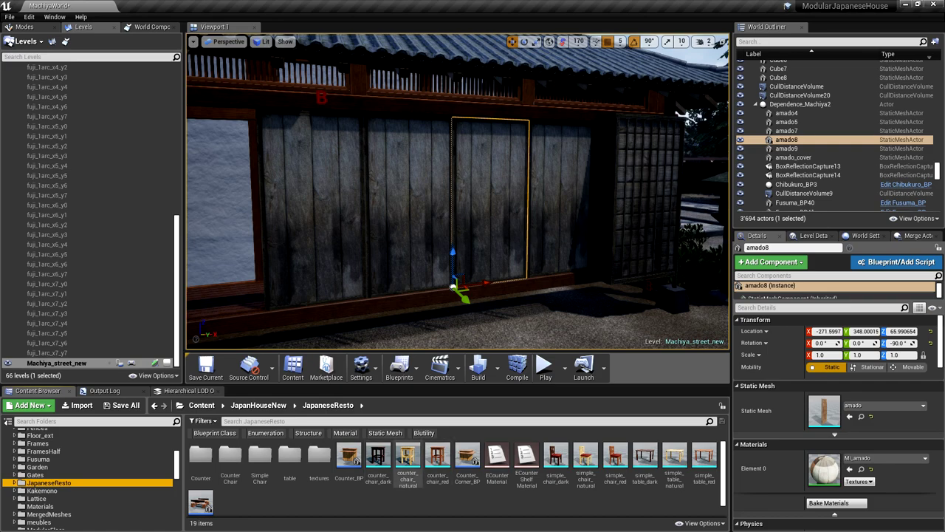
pyautogui.doubleClick(437, 456)
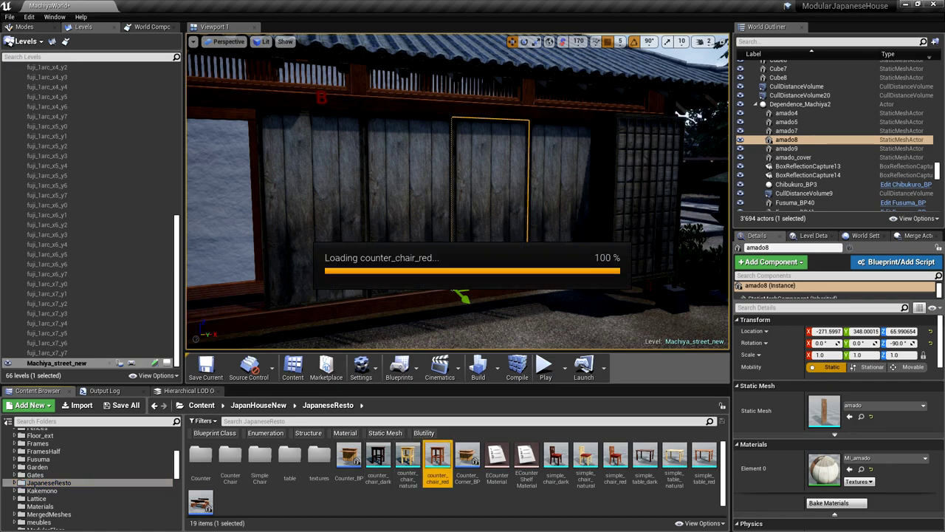
pyautogui.scroll(6, 342, 293)
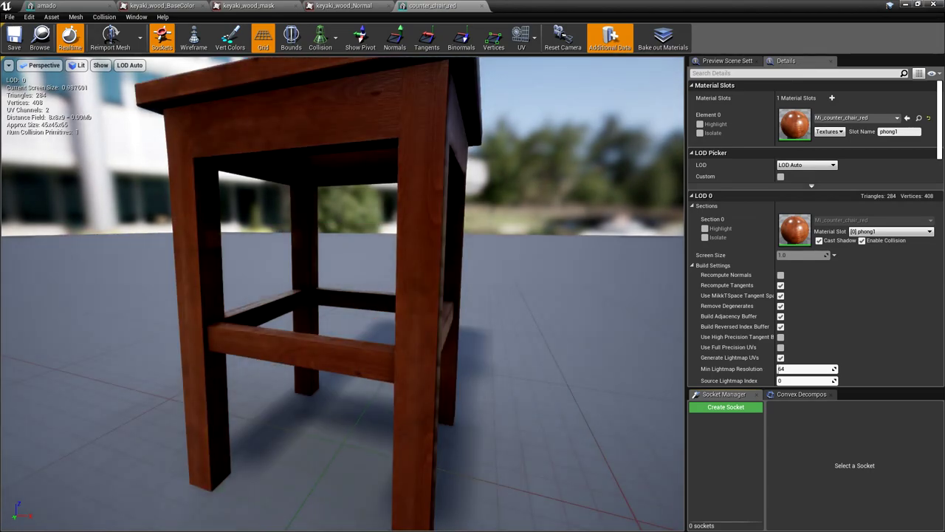
pyautogui.scroll(-3, 342, 294)
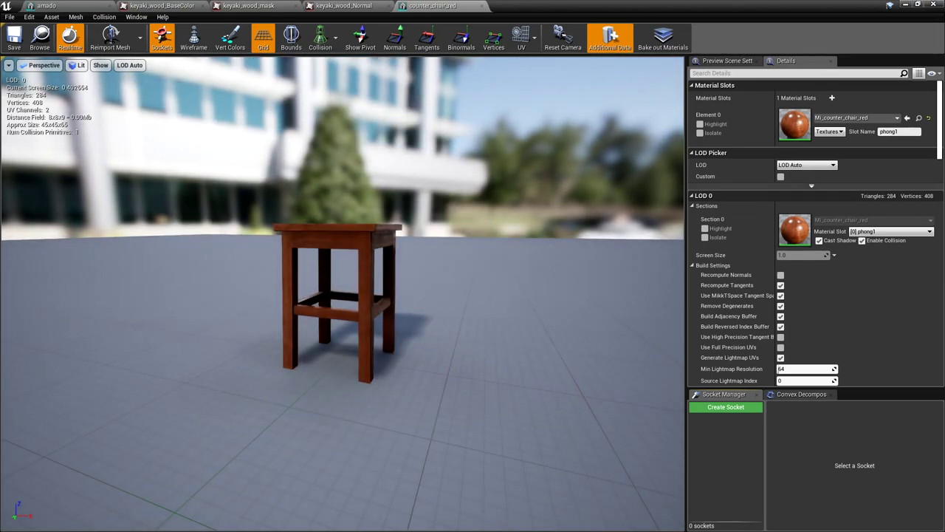
pyautogui.moveTo(342, 293); pyautogui.dragTo(420, 275)
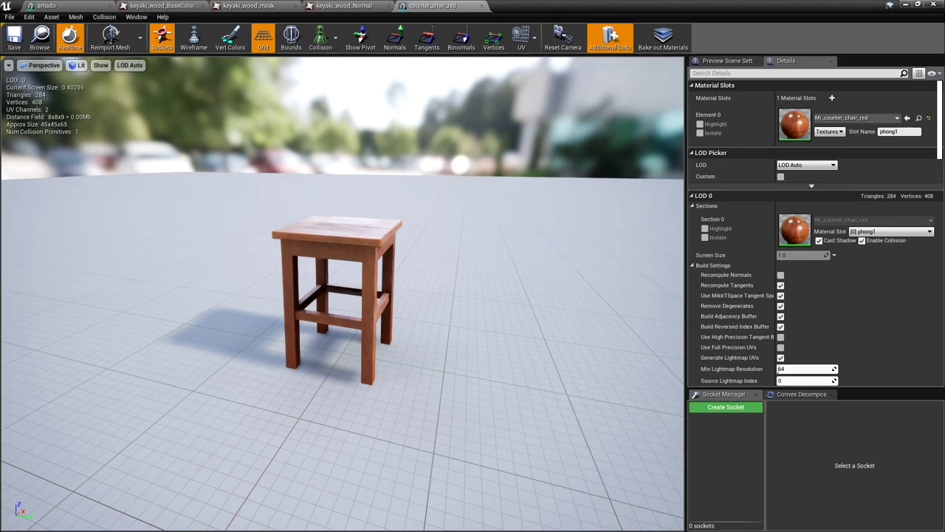
pyautogui.scroll(8, 343, 294)
pyautogui.scroll(-7, 343, 294)
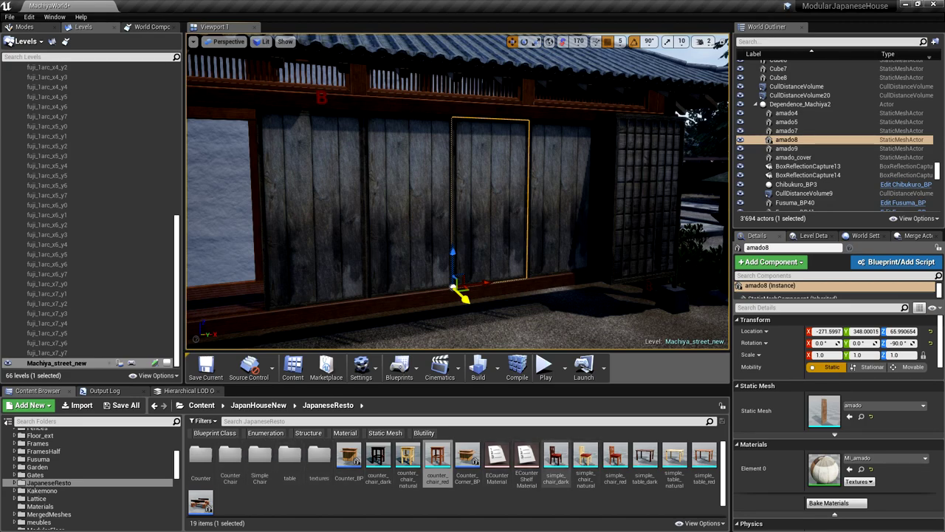
# Open the edge mask and the dirt mask from the CounterChair textures folder to view them, and return to the level.
pyautogui.doubleClick(437, 456)
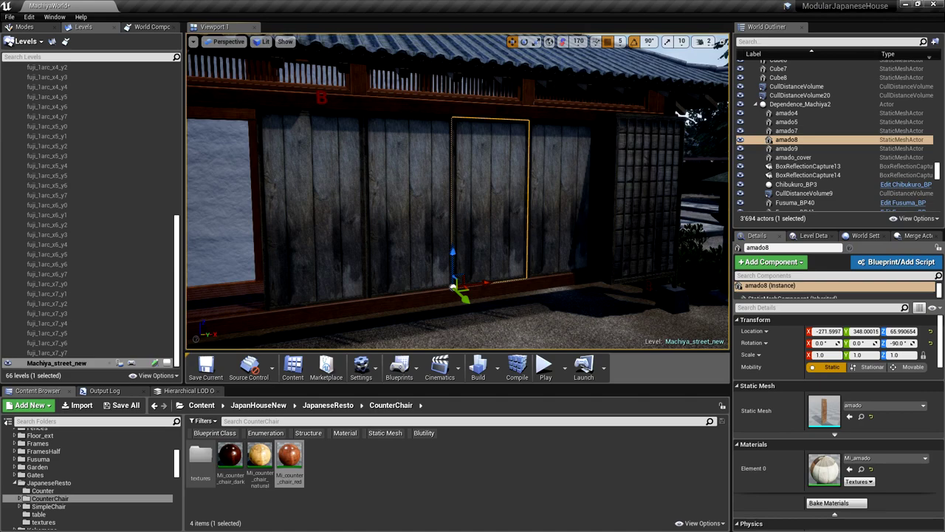
pyautogui.doubleClick(230, 456)
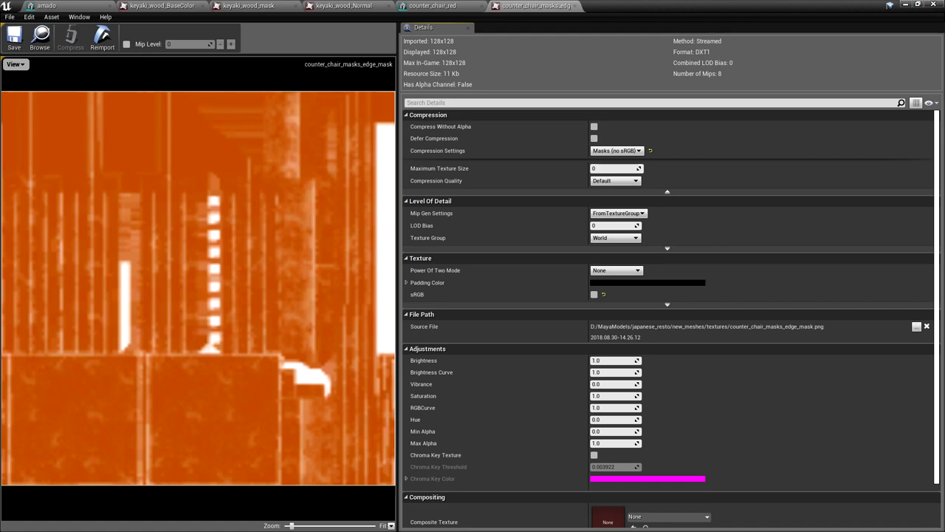
pyautogui.click(906, 5)
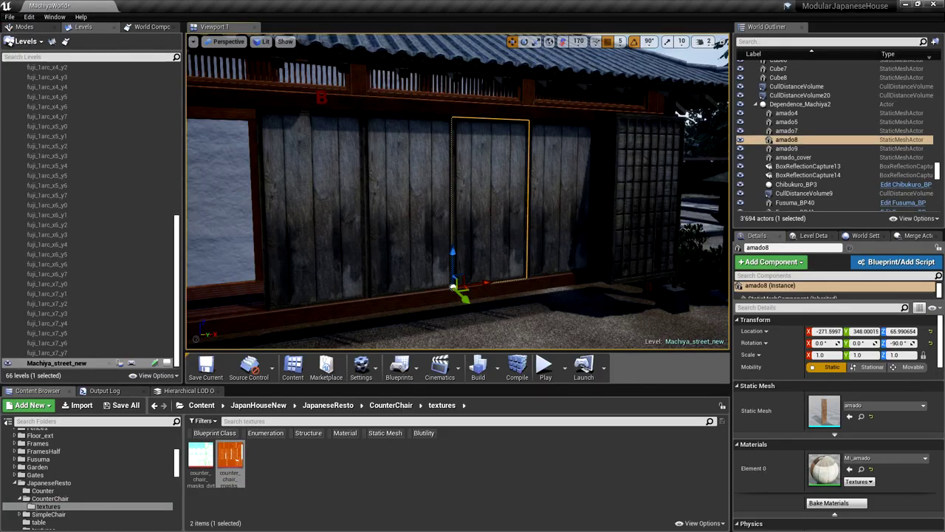
pyautogui.doubleClick(201, 461)
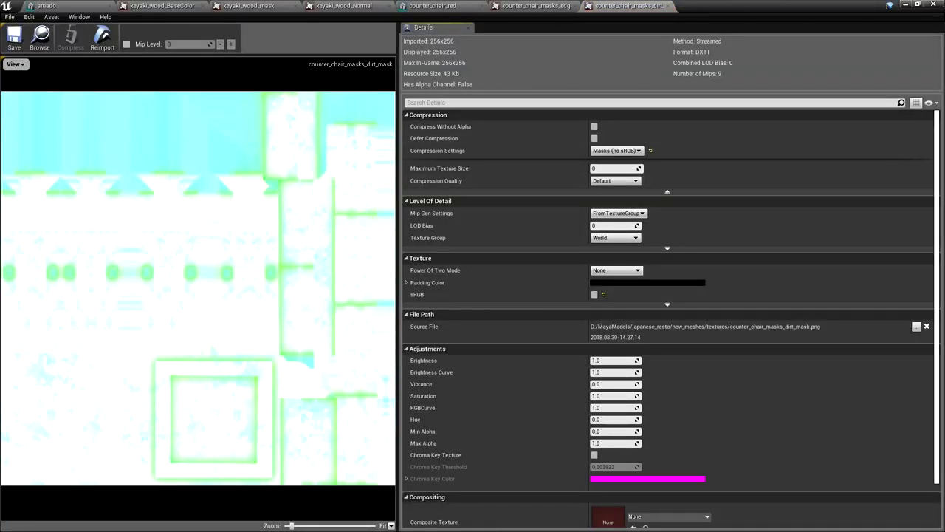
pyautogui.click(906, 5)
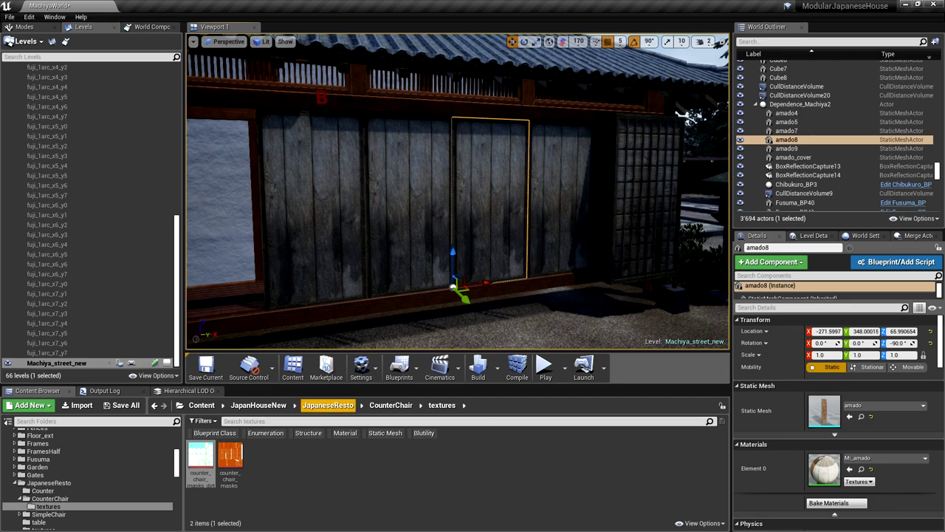
# Look along the house facade, comparing the white sliding panels with the row of wooden amado panels.
pyautogui.moveTo(458, 190); pyautogui.dragTo(316, 193, button='right')
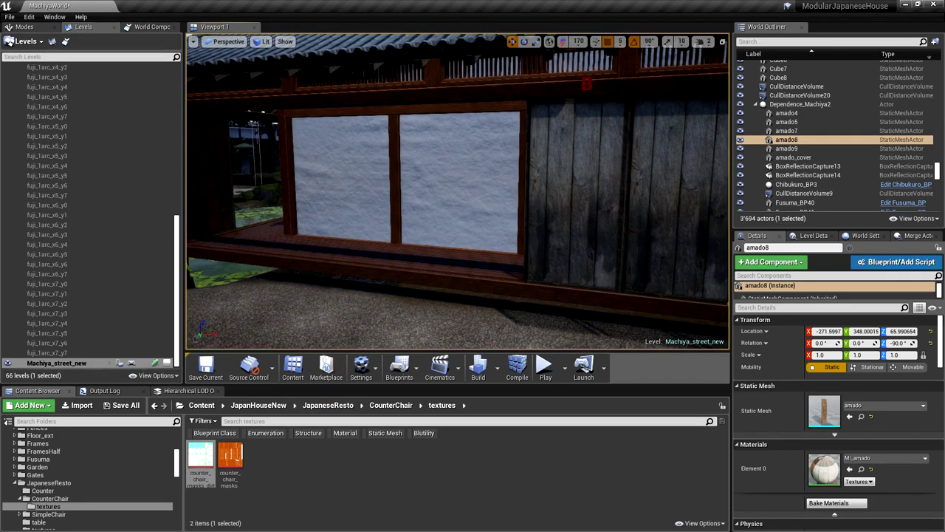
pyautogui.moveTo(458, 190); pyautogui.dragTo(486, 154, button='right')
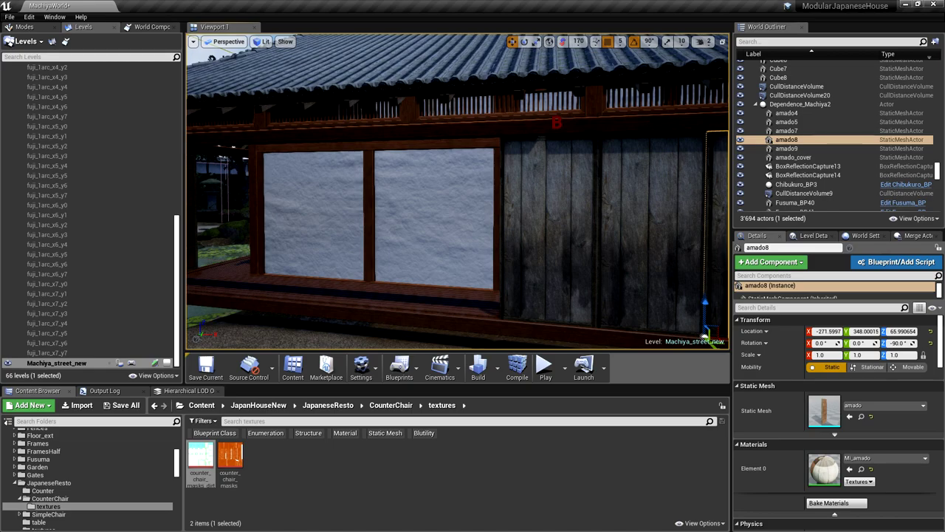
pyautogui.press('Right')
pyautogui.press('Right')
pyautogui.press('Left')
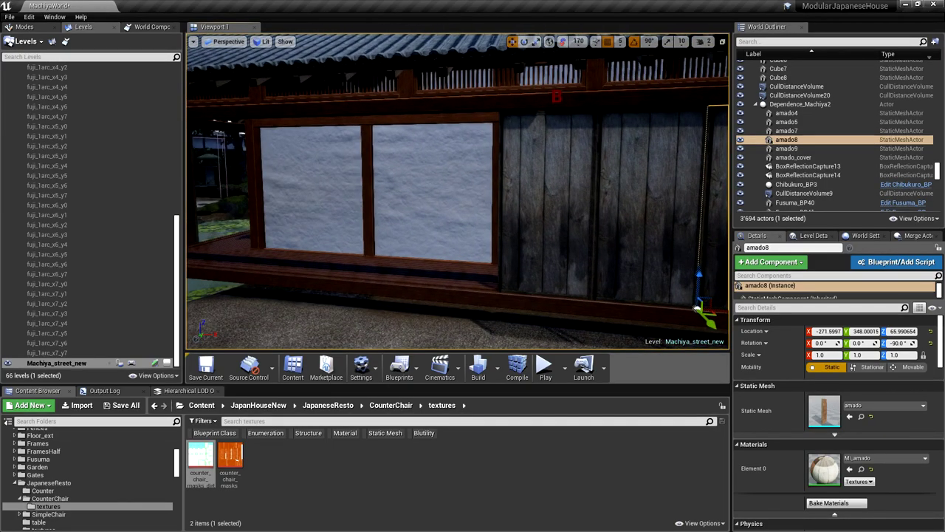
pyautogui.press('Right')
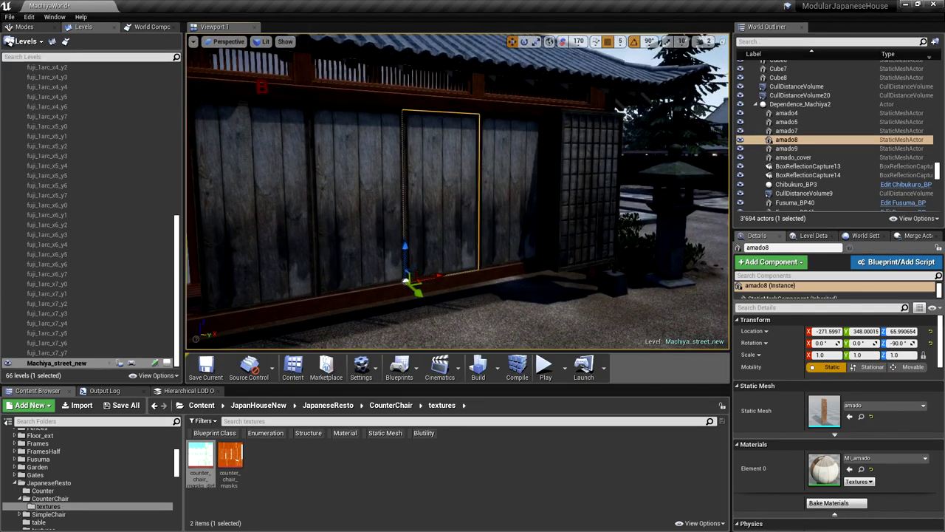
pyautogui.moveTo(458, 192); pyautogui.dragTo(338, 192, button='right')
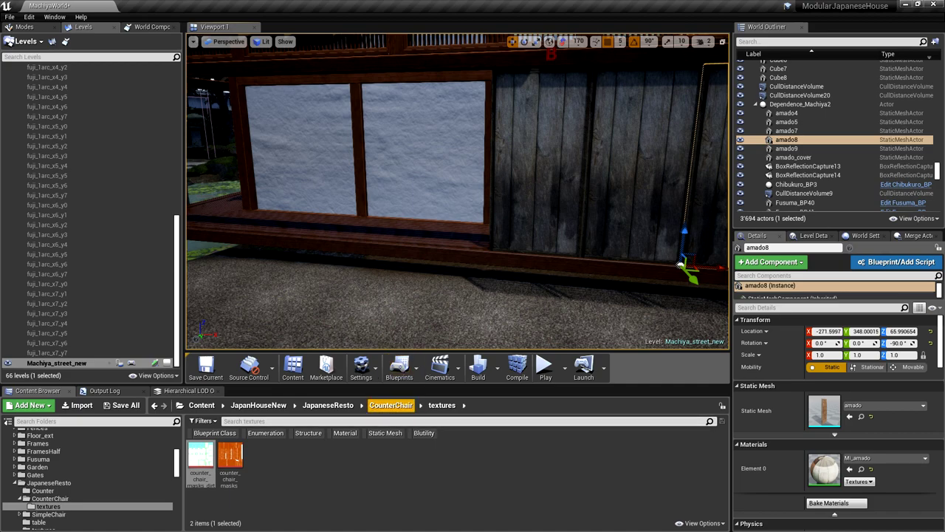
# Open the counter_chair_dark and counter_chair_natural meshes from the JapaneseResto folder, with the mesh editor window reduced to keep the assets reachable.
pyautogui.click(390, 404)
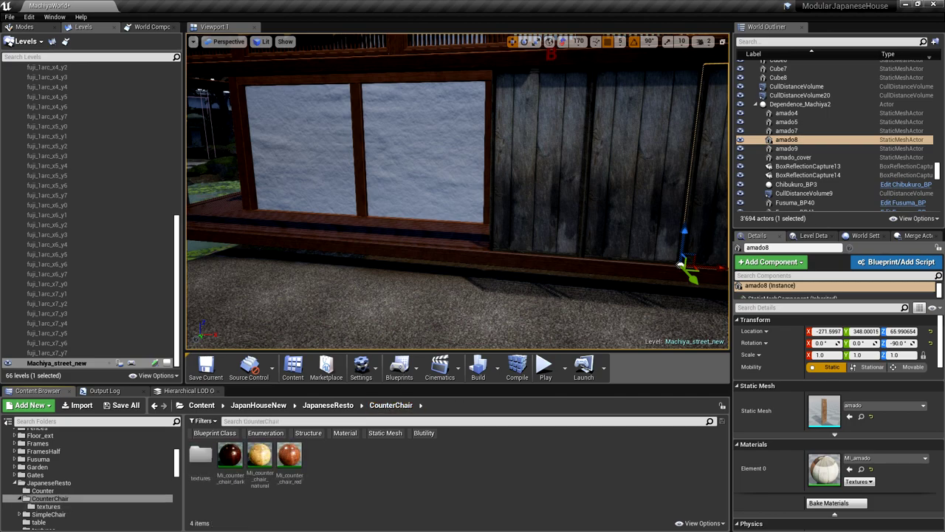
pyautogui.click(328, 405)
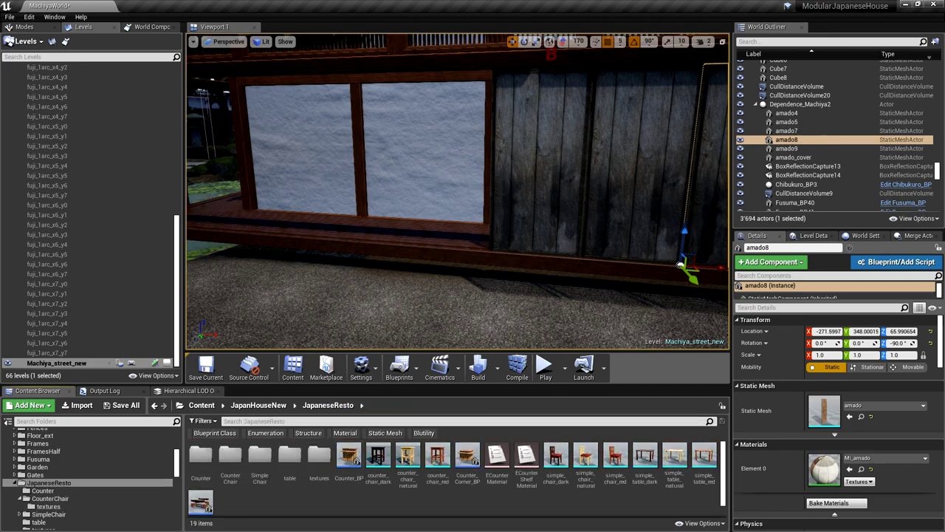
pyautogui.doubleClick(377, 458)
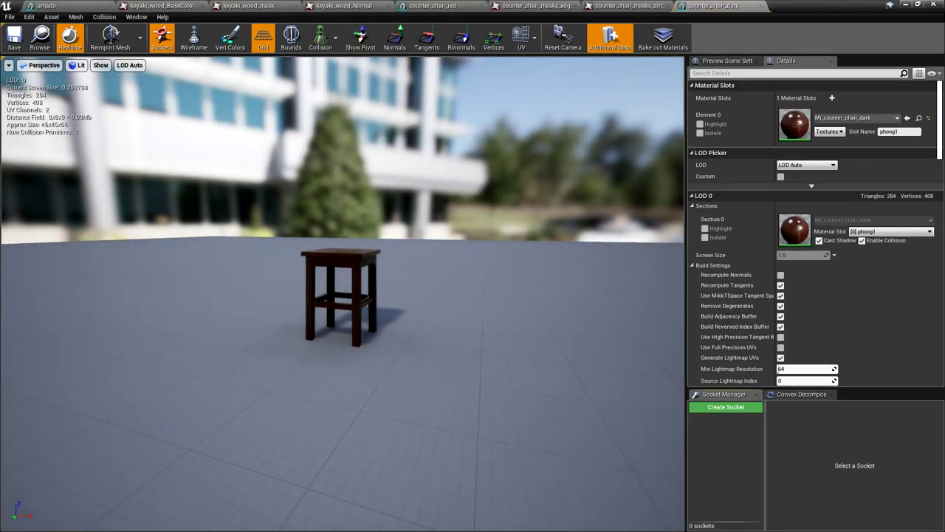
pyautogui.moveTo(880, 5); pyautogui.dragTo(870, 13)
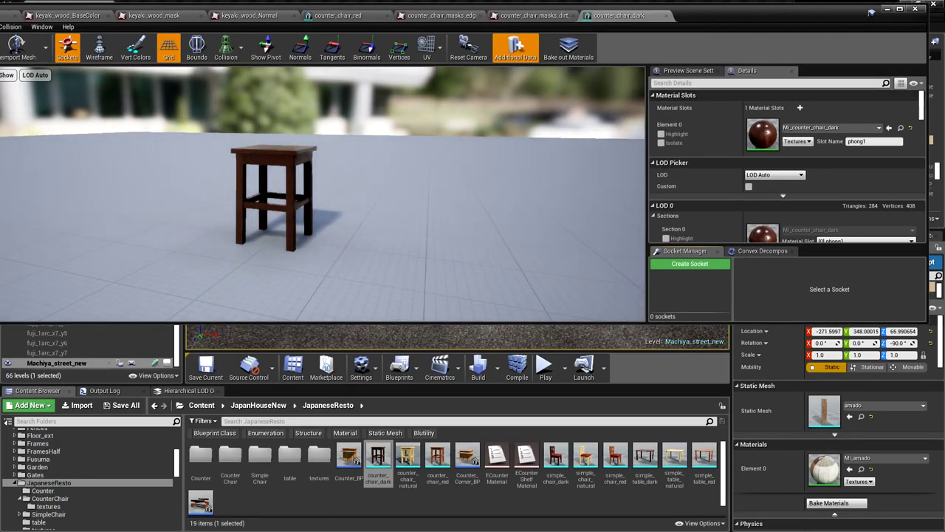
pyautogui.doubleClick(408, 457)
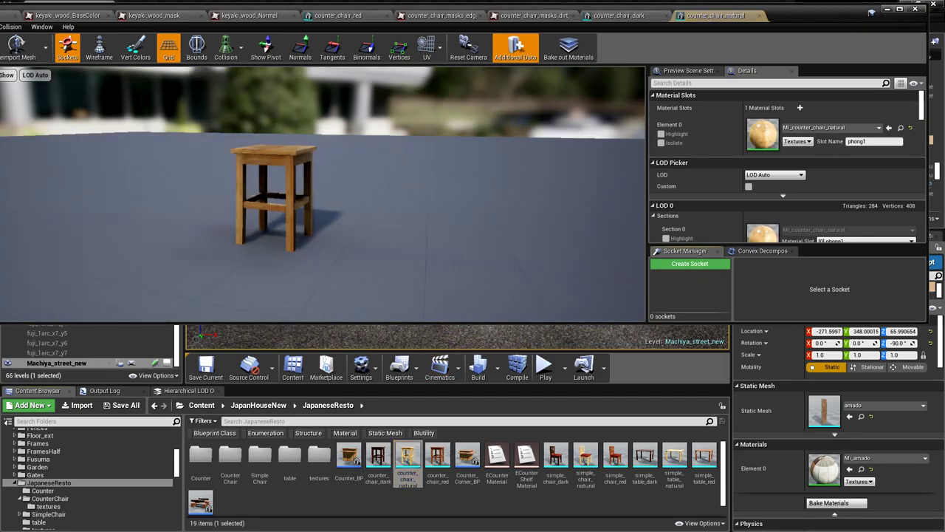
pyautogui.scroll(4, 323, 193)
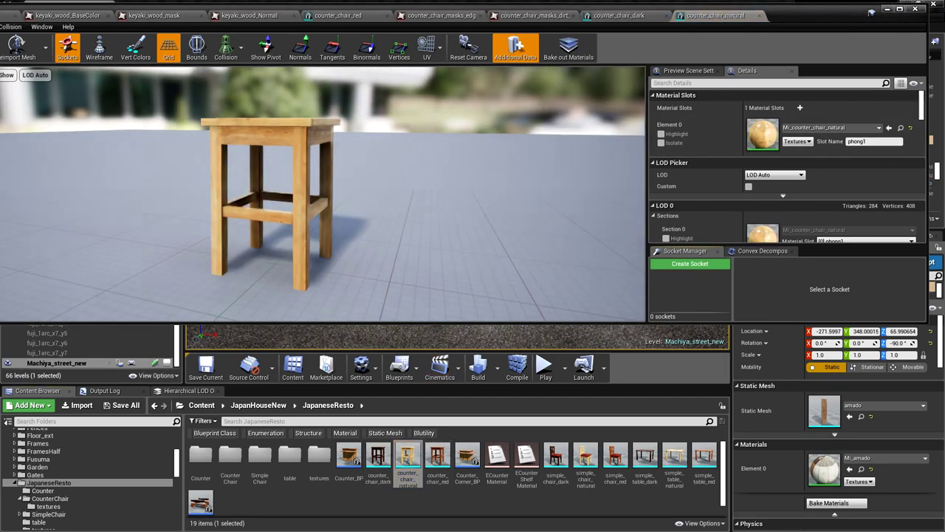
pyautogui.scroll(-5, 322, 193)
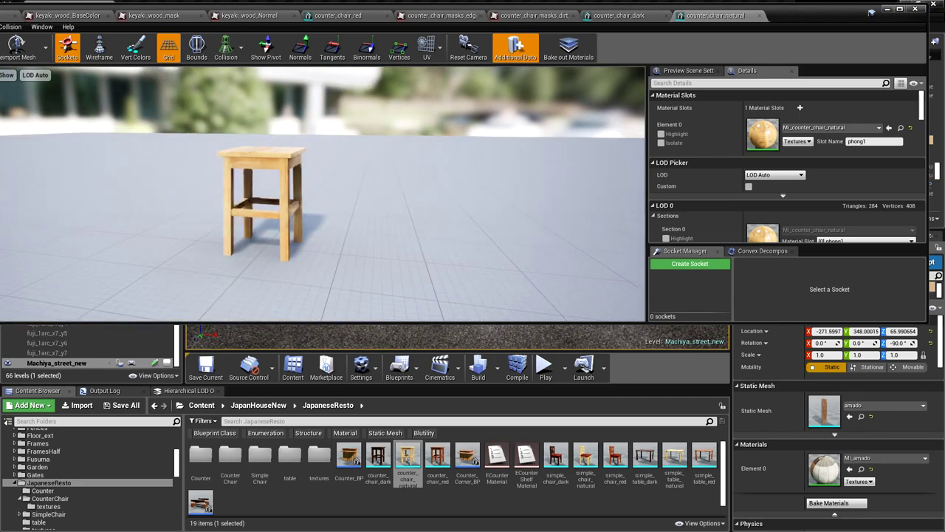
# Reopen the counter_chair_red mesh, examine it from near and far, and minimize the mesh editor window.
pyautogui.doubleClick(437, 462)
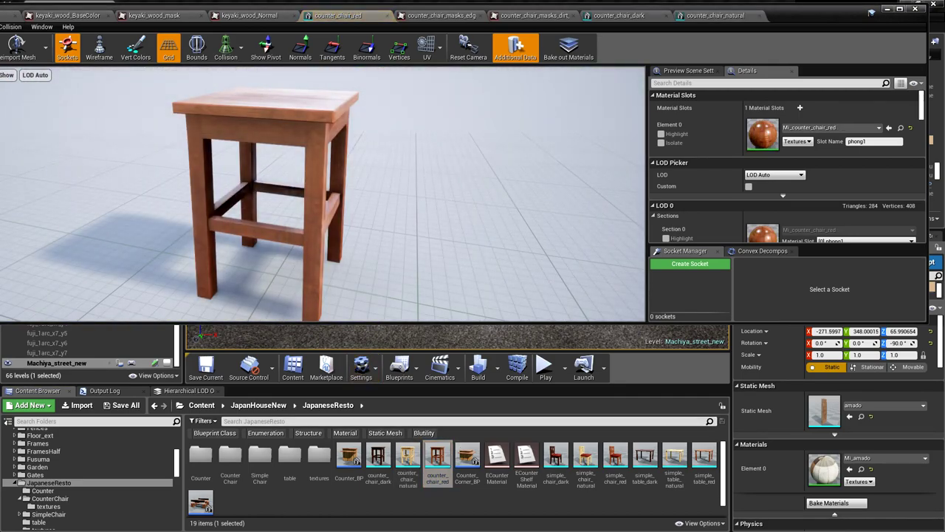
pyautogui.moveTo(354, 221); pyautogui.dragTo(303, 185)
pyautogui.moveTo(323, 193); pyautogui.dragTo(329, 155, button='right')
pyautogui.scroll(3, 322, 193)
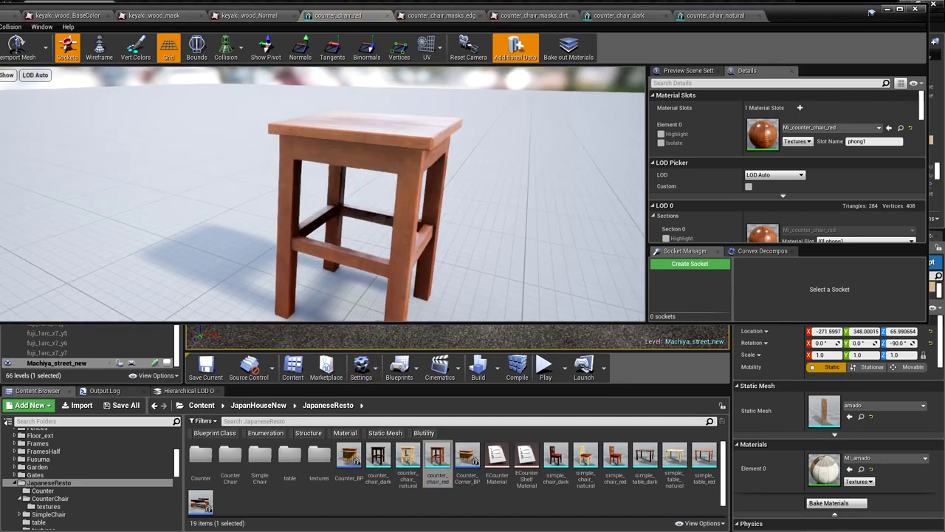
pyautogui.scroll(-3, 323, 193)
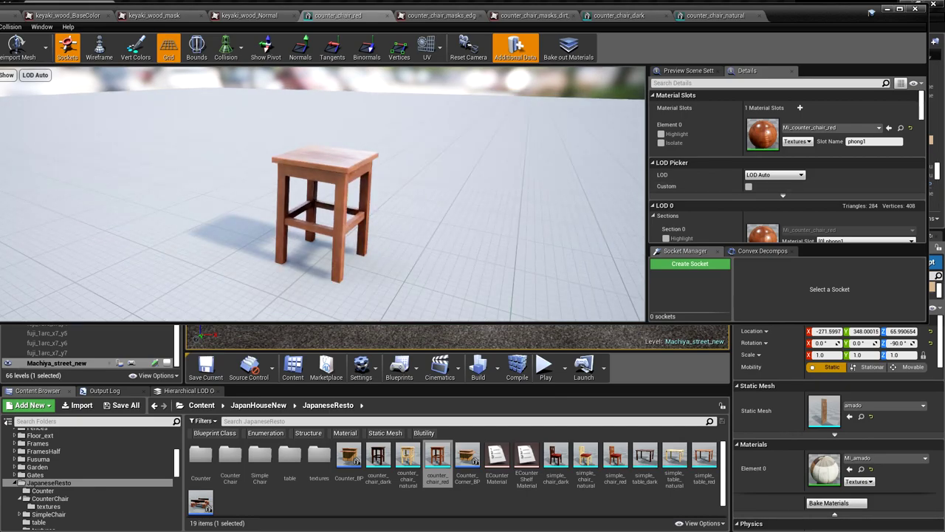
pyautogui.click(899, 9)
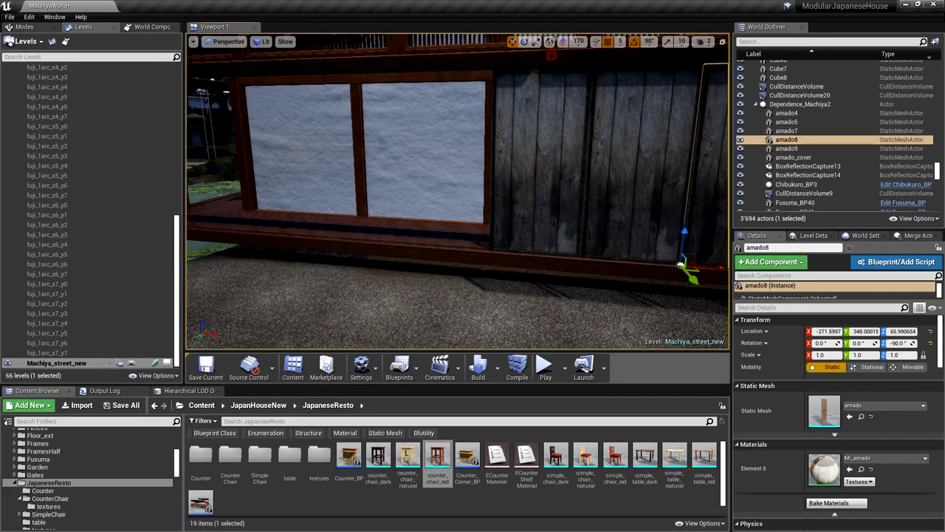
# Switch to the amado project in Substance Painter and view the browser's JAANUS amado page and Pinterest farm house photo as references.
pyautogui.press('f')
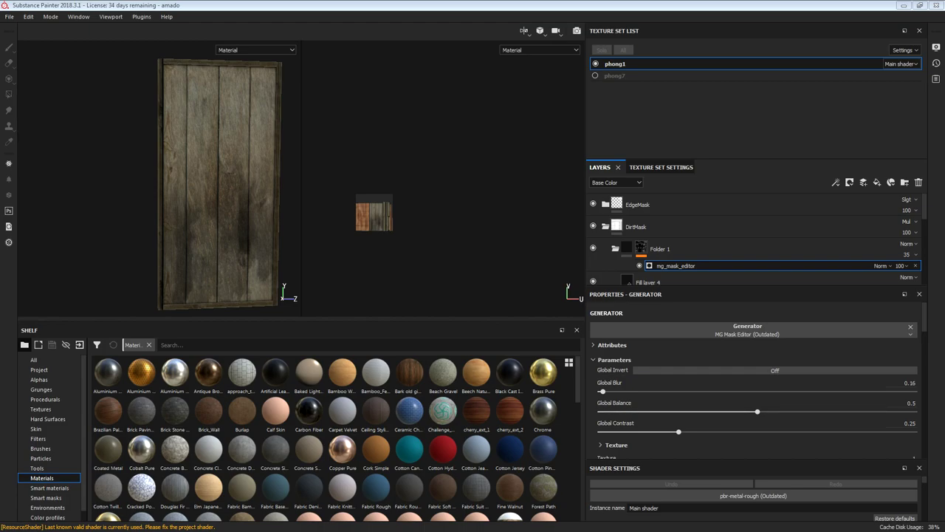
pyautogui.moveTo(944, 18); pyautogui.dragTo(564, 15)
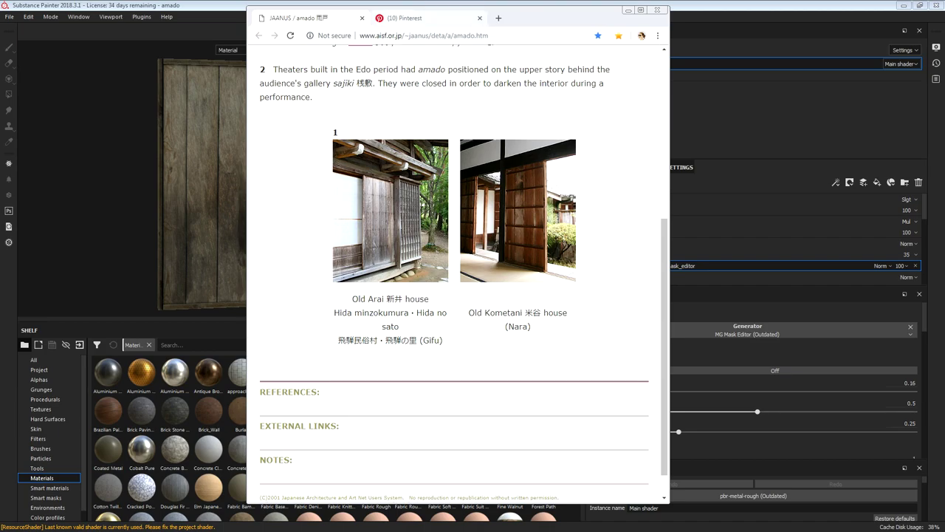
pyautogui.click(410, 17)
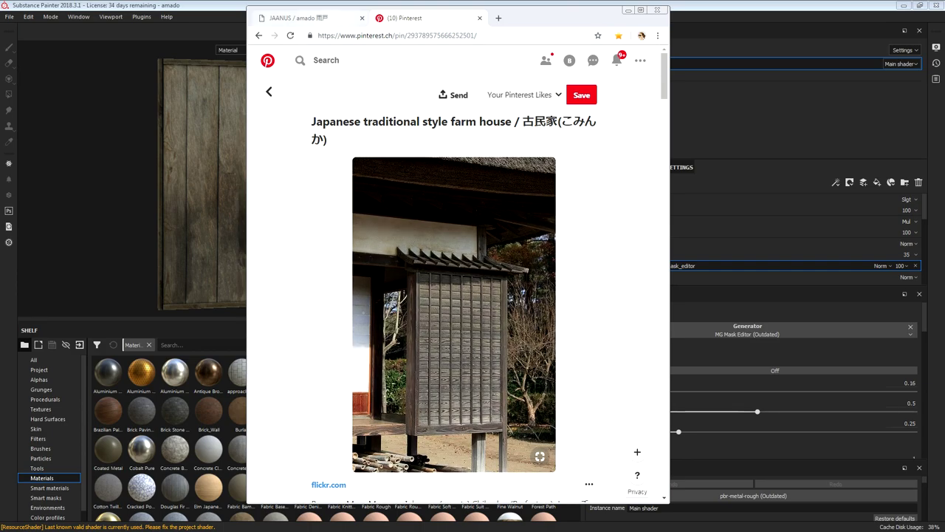
# Return to Substance Painter and examine the reddish inner side of the amado panel face-on.
pyautogui.hotkey('ctrl', 'Tab')
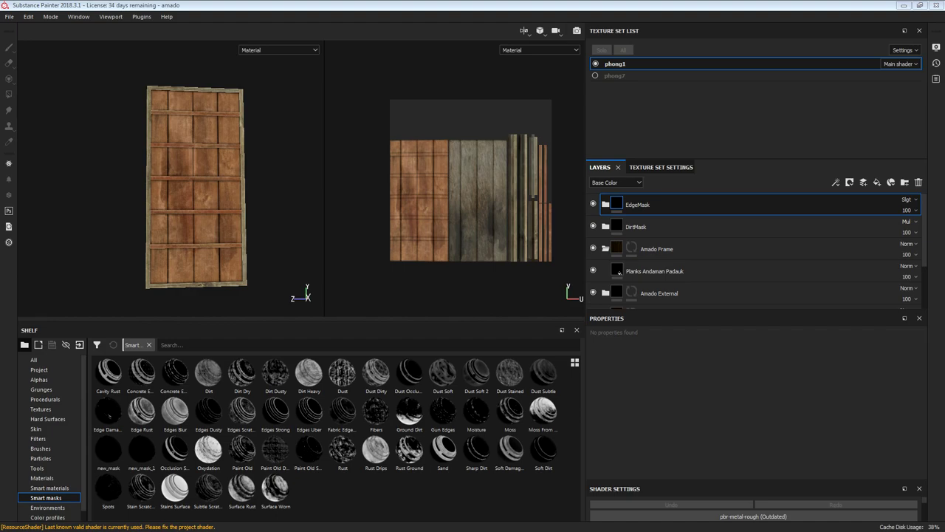
pyautogui.keyDown('alt'); pyautogui.moveTo(244, 192); pyautogui.dragTo(220, 192); pyautogui.keyUp('alt')
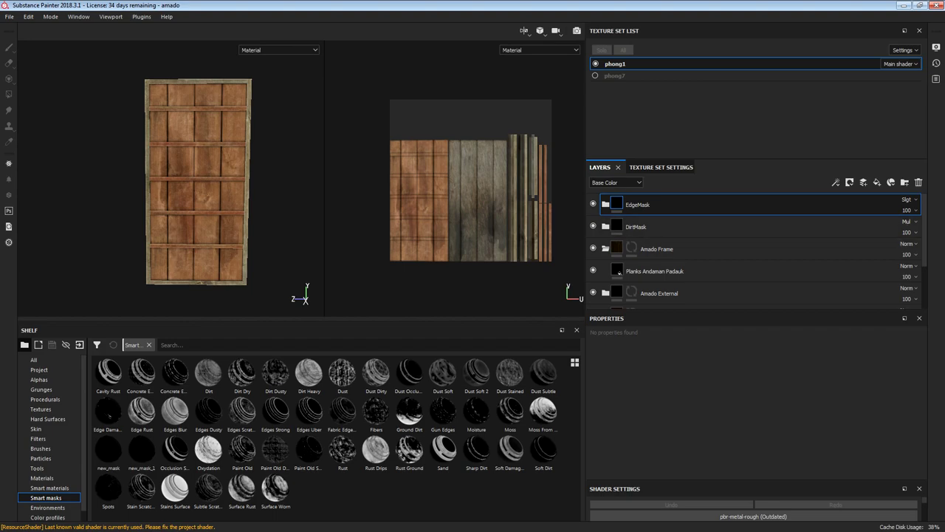
# Collapse the Bars Internal folder and hide the Amado Internal, Bars Internal and Amado External folders.
pyautogui.scroll(-3, 753, 251)
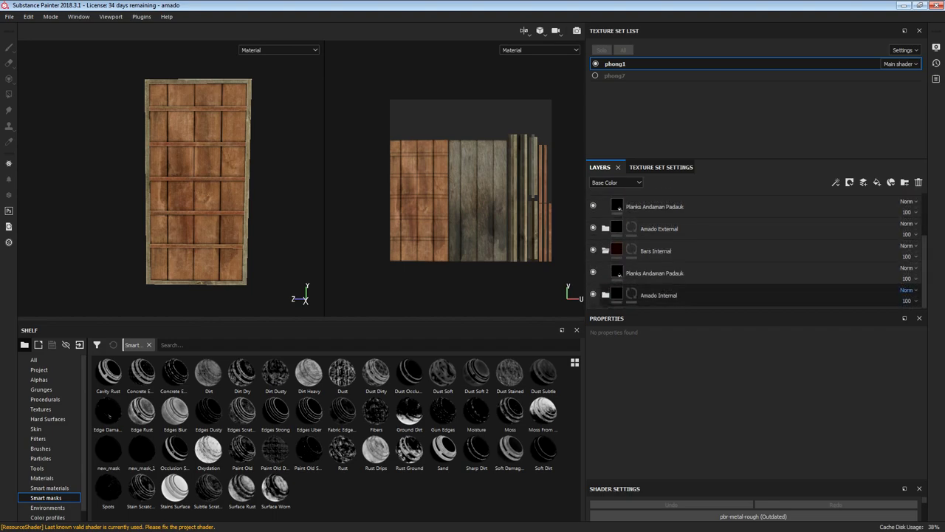
pyautogui.click(655, 272)
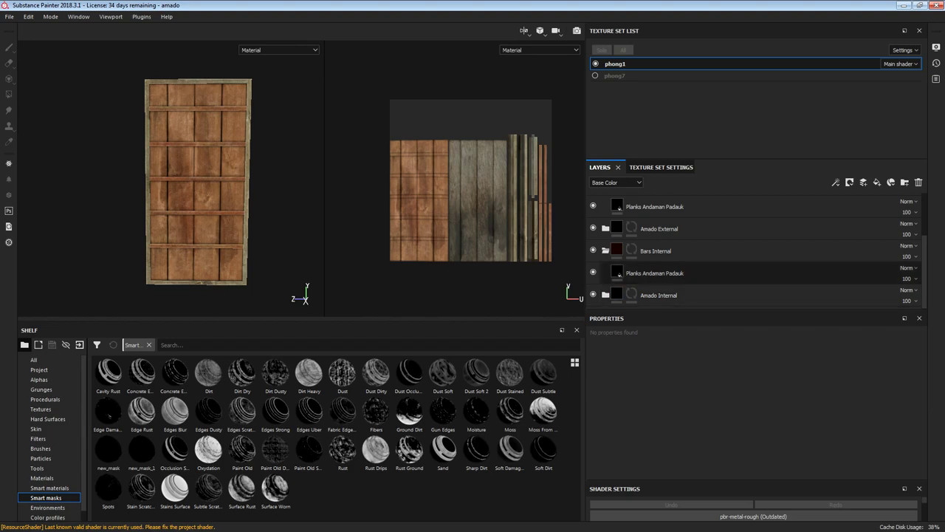
pyautogui.click(655, 250)
pyautogui.click(605, 250)
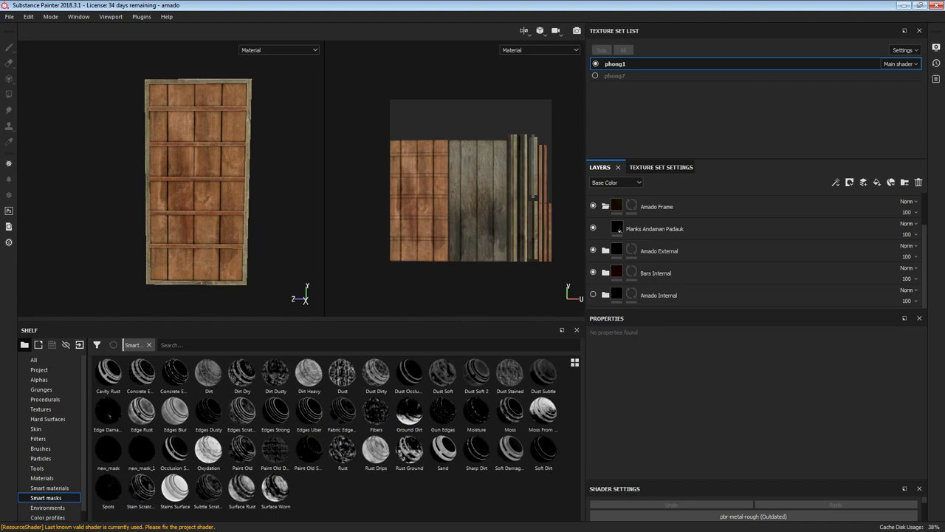
pyautogui.click(593, 272)
pyautogui.click(593, 251)
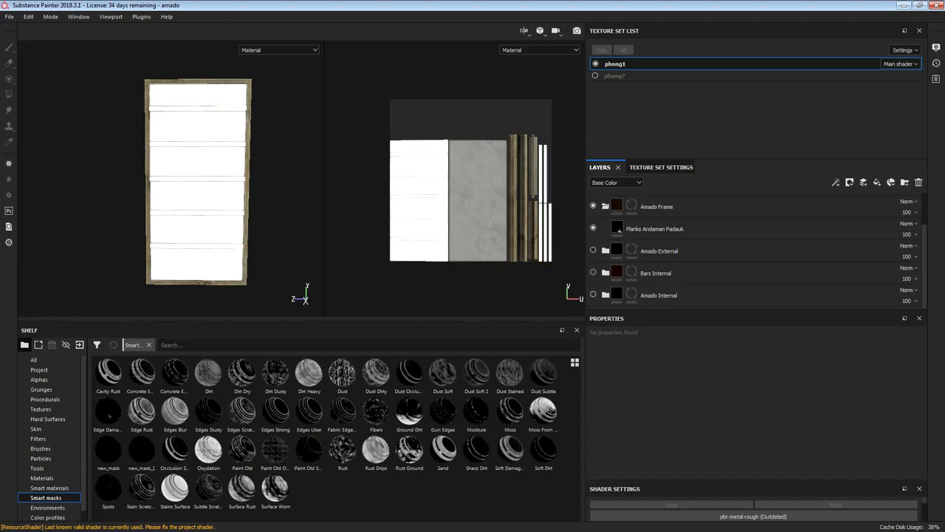
# Collapse the Amado Frame folder and hide it together with the DirtMask and EdgeMask folders.
pyautogui.click(593, 206)
pyautogui.scroll(2, 753, 251)
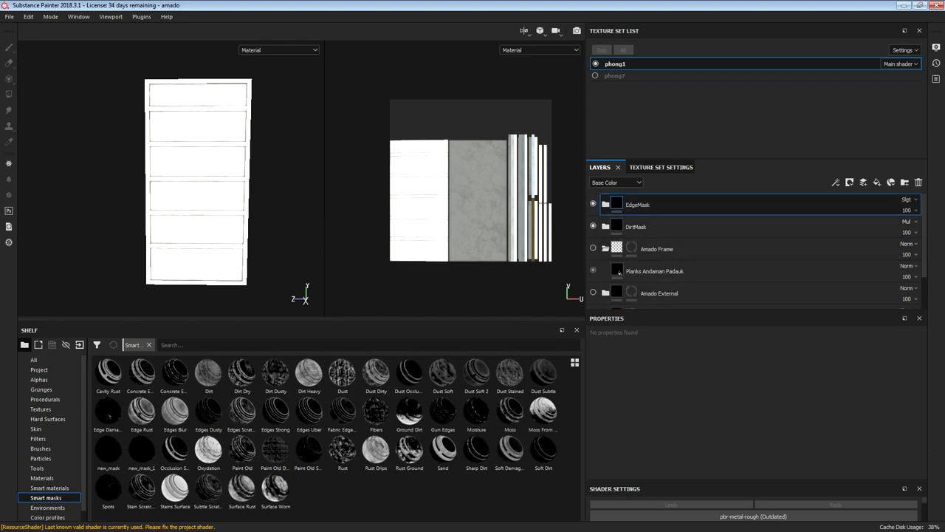
pyautogui.click(593, 248)
pyautogui.click(606, 248)
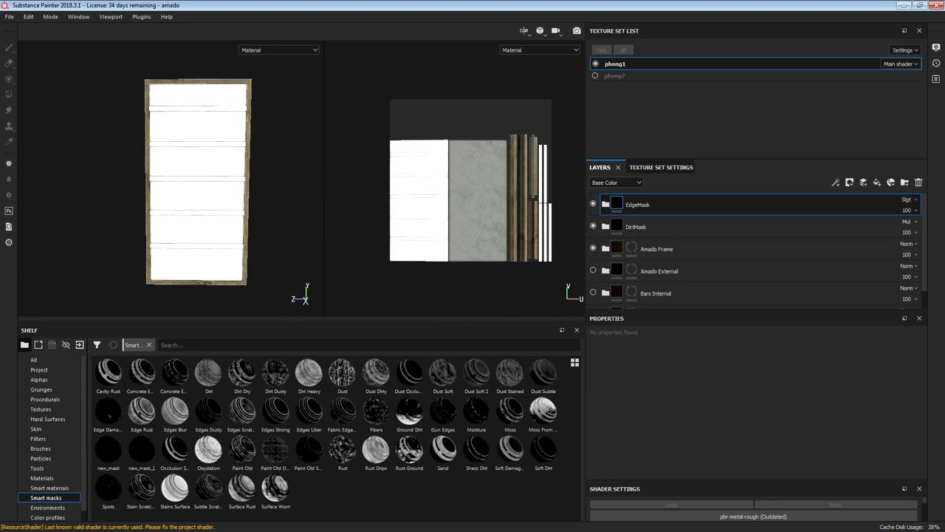
pyautogui.click(593, 249)
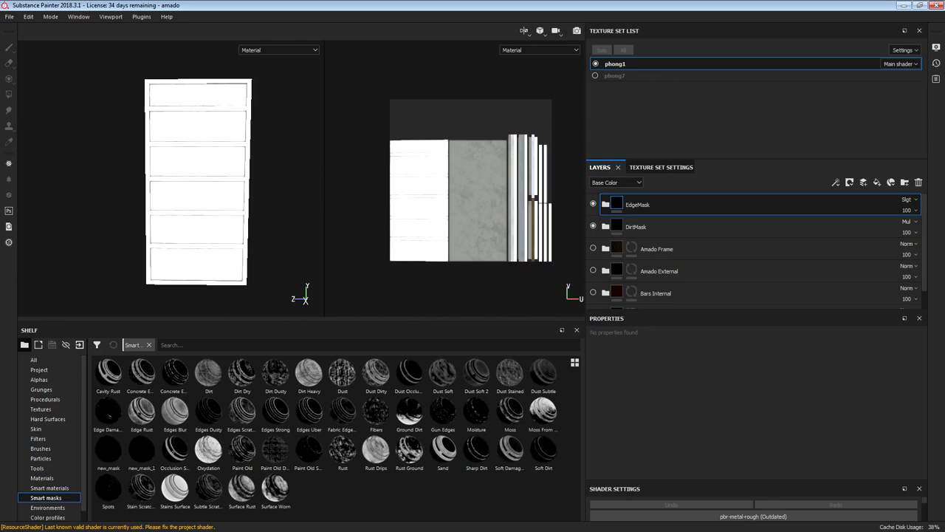
pyautogui.click(593, 226)
pyautogui.scroll(-1, 753, 249)
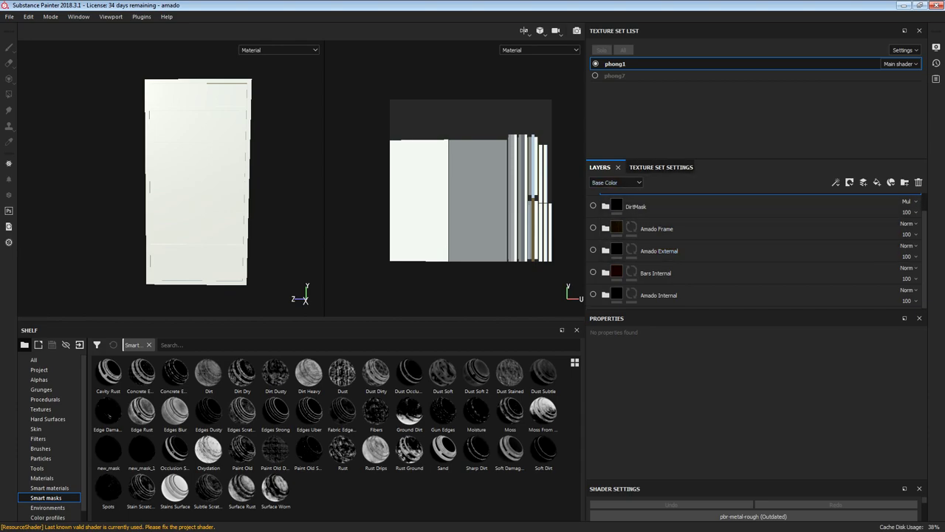
# Examine the bare amado mesh at an angle, from farther away and up close.
pyautogui.keyDown('alt'); pyautogui.moveTo(133, 177); pyautogui.dragTo(295, 183); pyautogui.keyUp('alt')
pyautogui.keyDown('alt'); pyautogui.moveTo(288, 207); pyautogui.dragTo(222, 175); pyautogui.keyUp('alt')
pyautogui.scroll(-3, 220, 214)
pyautogui.scroll(4, 220, 214)
pyautogui.scroll(1, 220, 214)
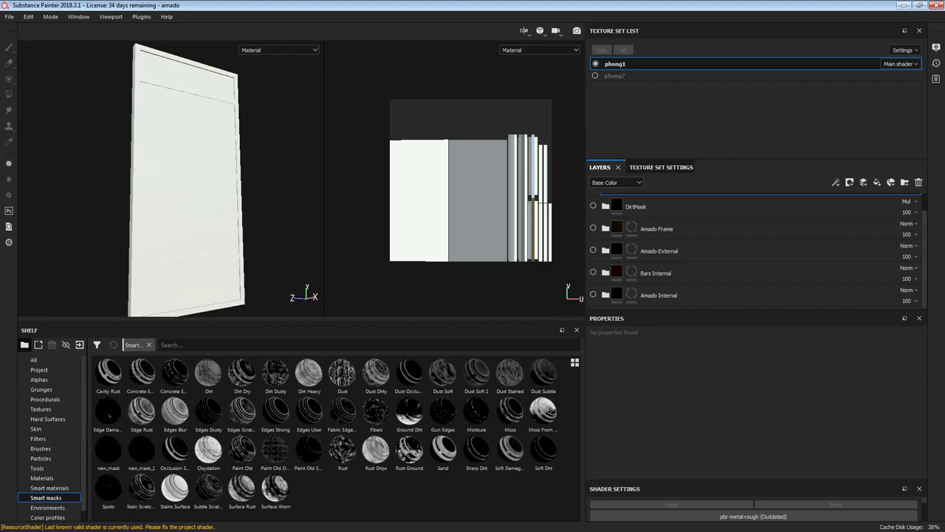
# Review the phong1 mesh maps and baking options, close them without baking, and return to the layer stack.
pyautogui.click(661, 167)
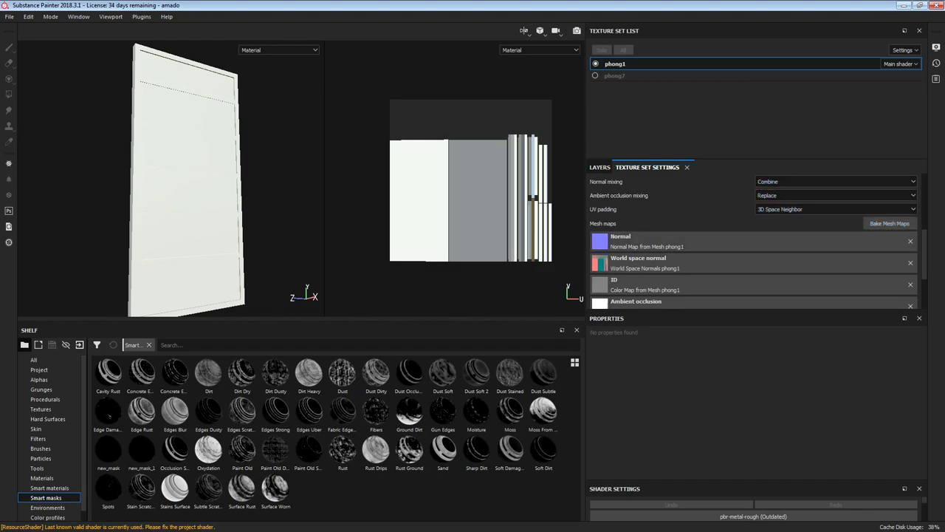
pyautogui.click(890, 223)
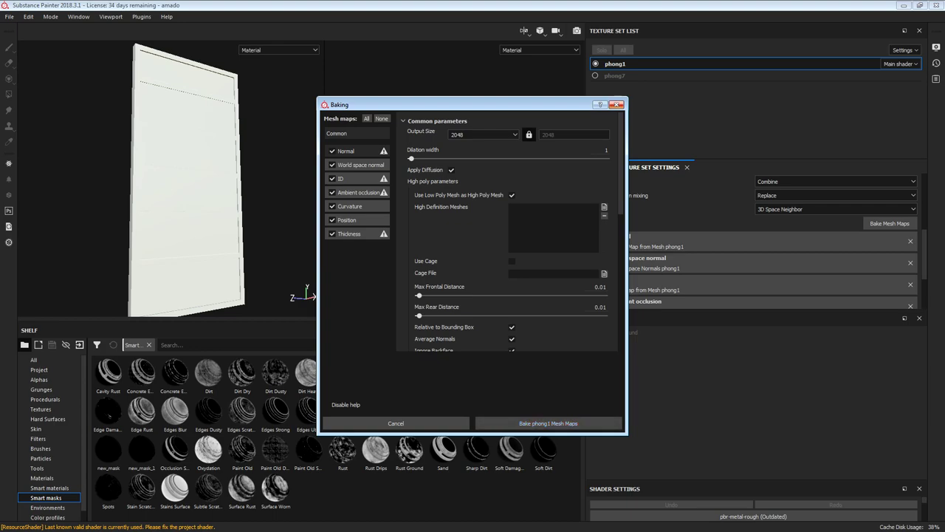
pyautogui.press('Escape')
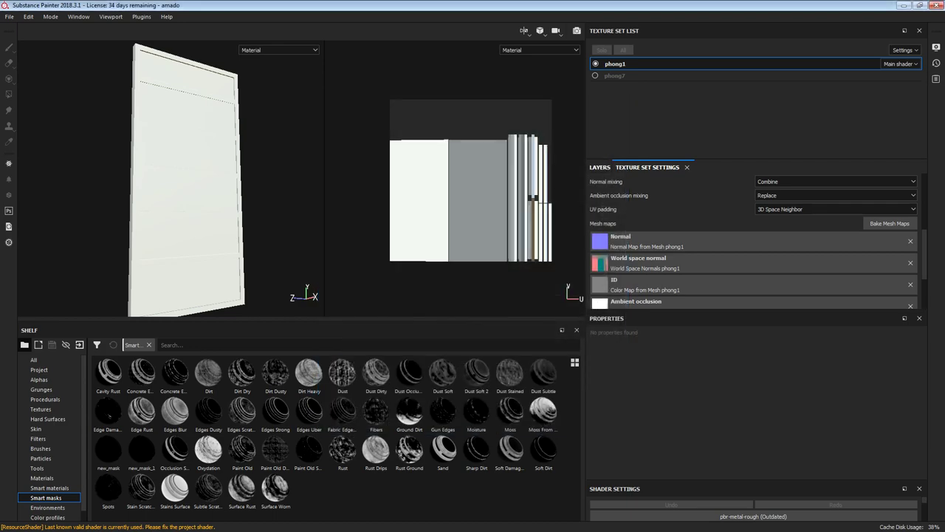
pyautogui.click(600, 167)
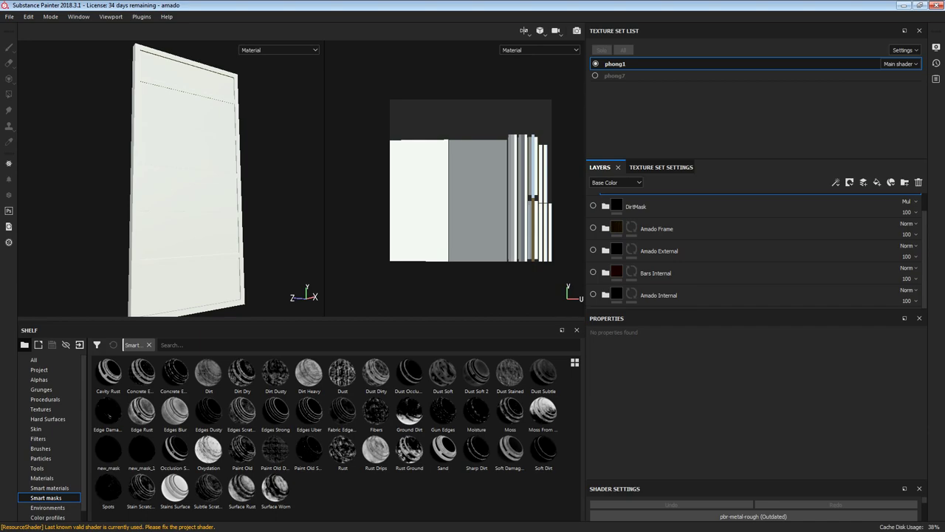
# Examine the opposite side of the bare panel and look through the layer folders.
pyautogui.click(617, 294)
pyautogui.doubleClick(658, 295)
pyautogui.keyDown('alt'); pyautogui.moveTo(88, 285); pyautogui.dragTo(243, 285); pyautogui.keyUp('alt')
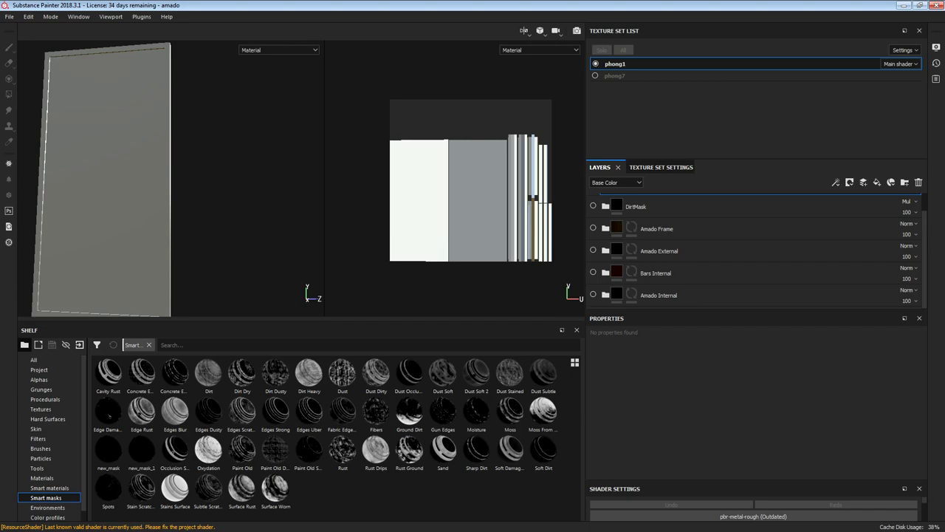
pyautogui.scroll(1, 761, 251)
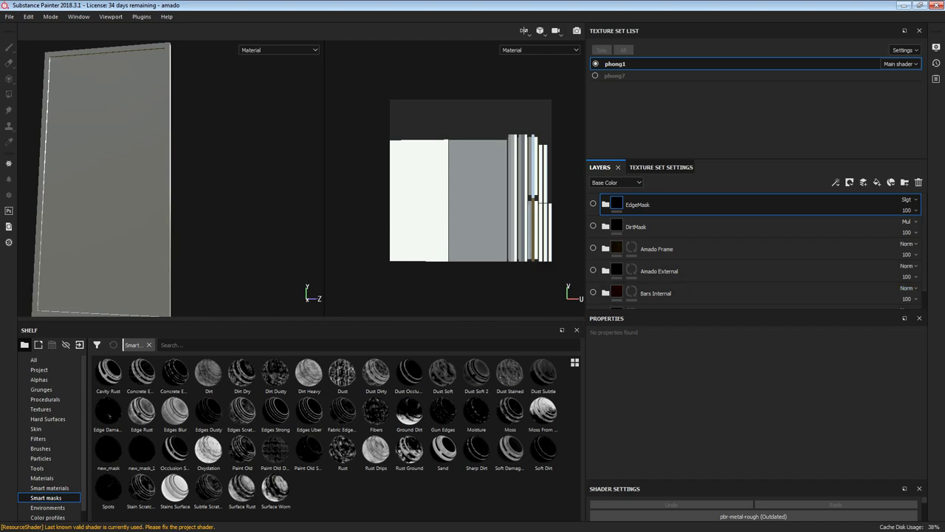
pyautogui.scroll(-1, 757, 251)
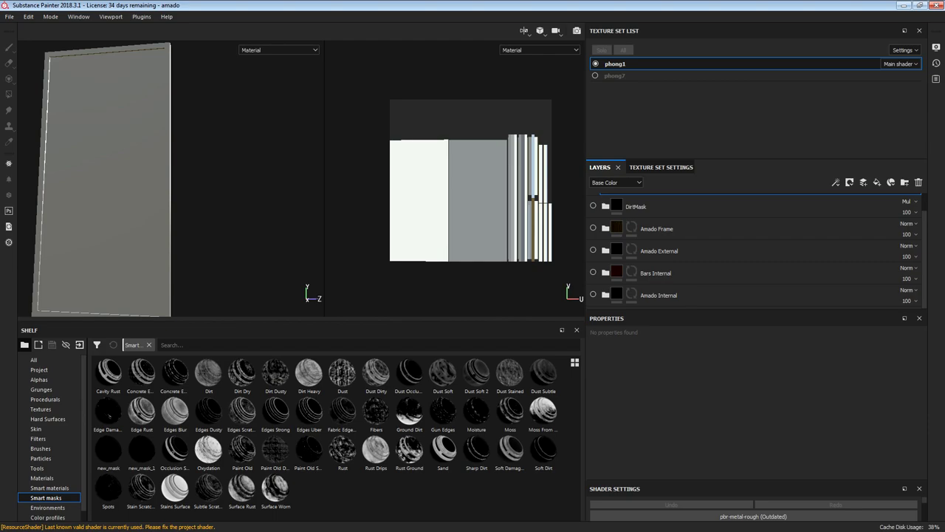
# Show the Amado Internal folder on the panel's inner side and expand it to its Planks Andaman Padauk fill's material settings.
pyautogui.click(593, 294)
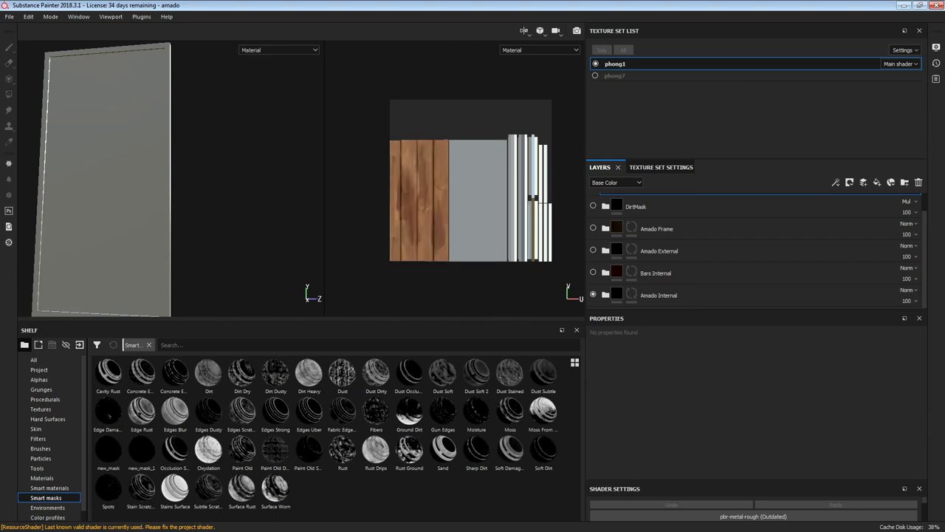
pyautogui.keyDown('alt'); pyautogui.moveTo(111, 184); pyautogui.dragTo(267, 185); pyautogui.keyUp('alt')
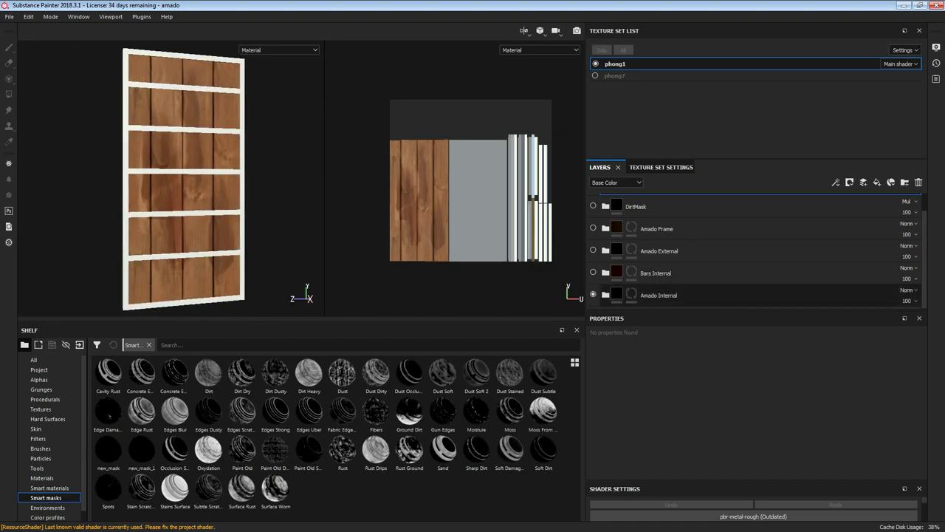
pyautogui.click(605, 294)
pyautogui.scroll(-3, 754, 251)
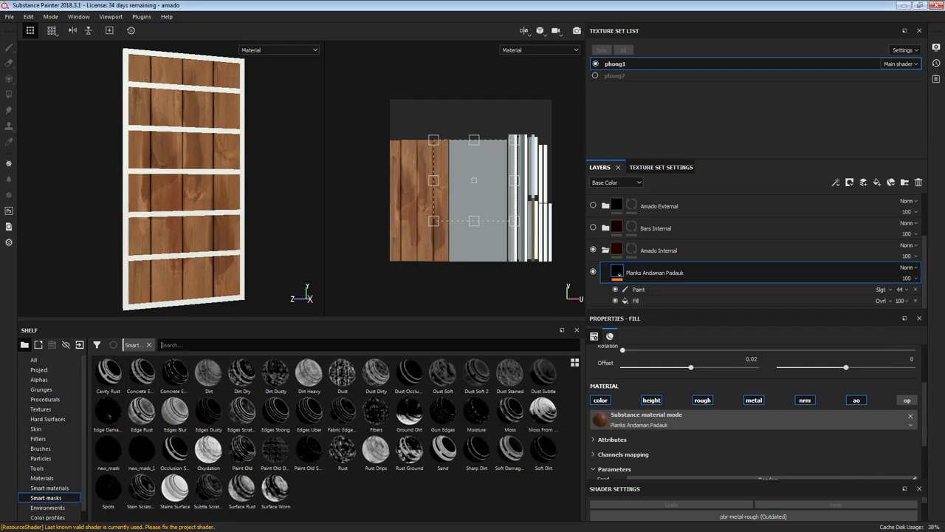
# Search the entire shelf for "planks".
pyautogui.write('plan')
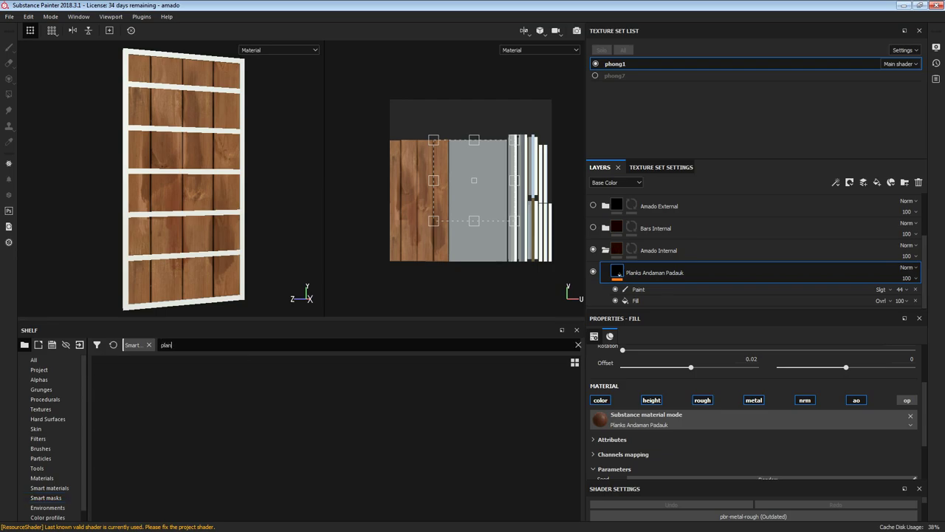
pyautogui.write('ks')
pyautogui.click(33, 360)
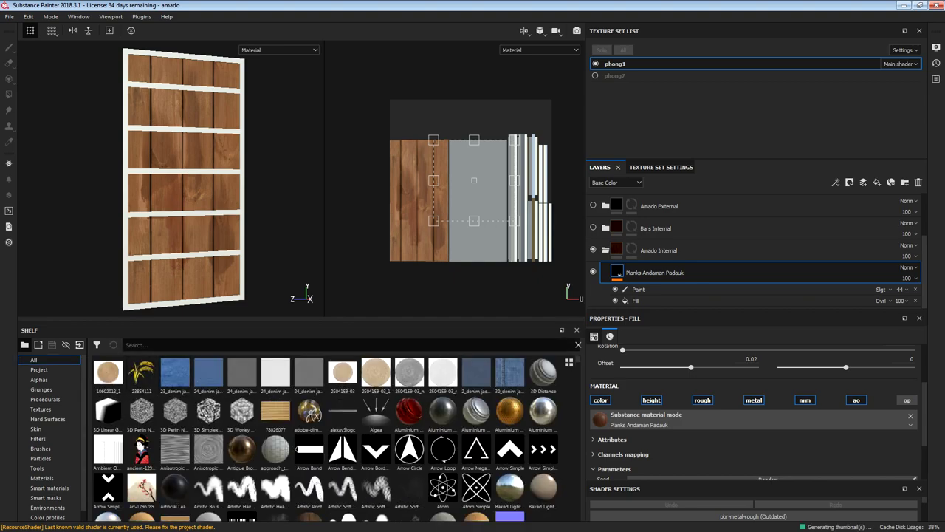
pyautogui.write('pl')
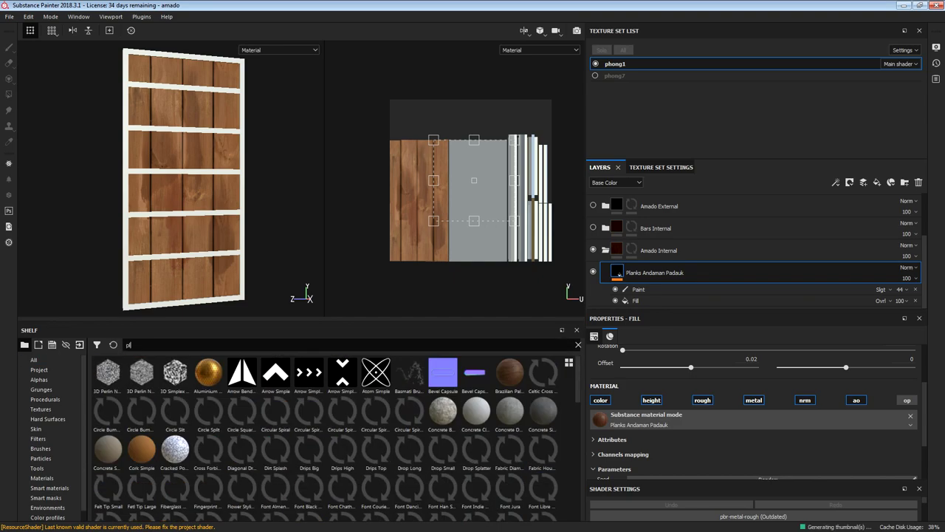
pyautogui.write('anks')
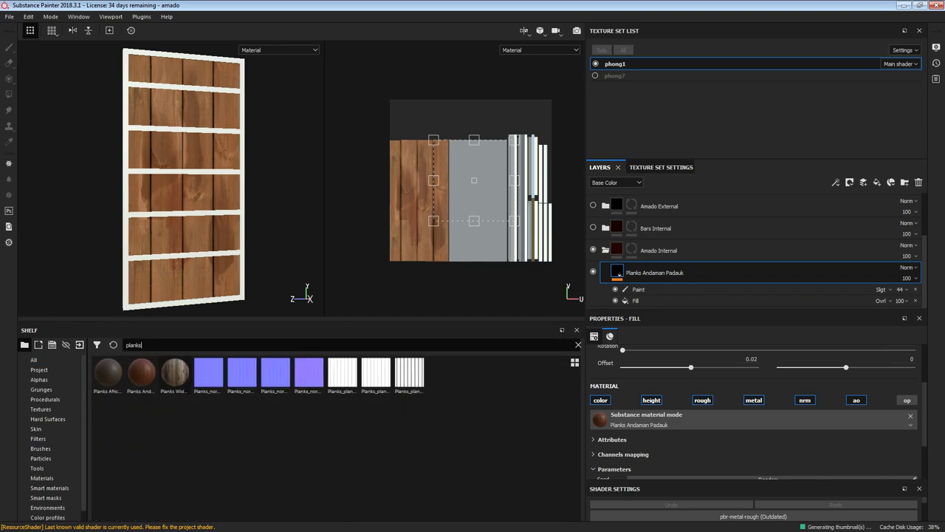
# Try adding the Planks Andaman Padauk material as a new fill in Amado Internal, and remove it again.
pyautogui.click(141, 373)
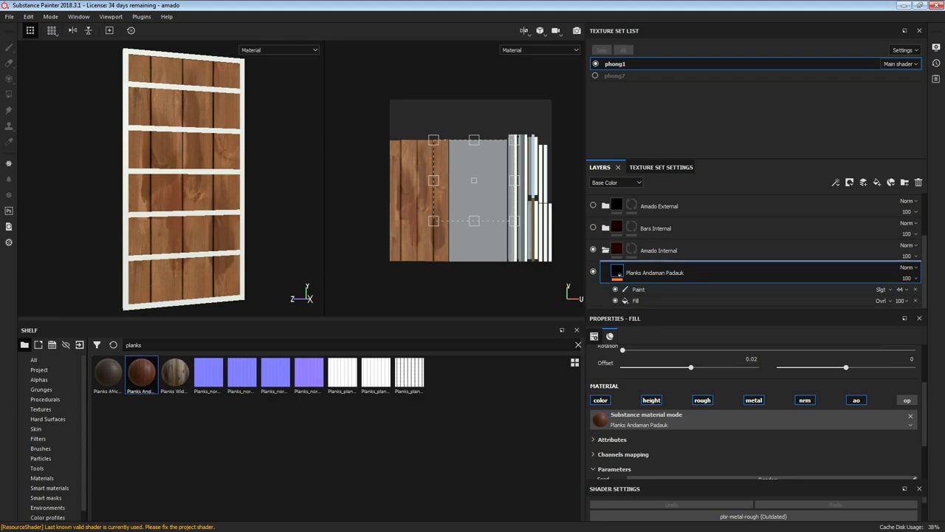
pyautogui.moveTo(141, 374); pyautogui.dragTo(654, 263)
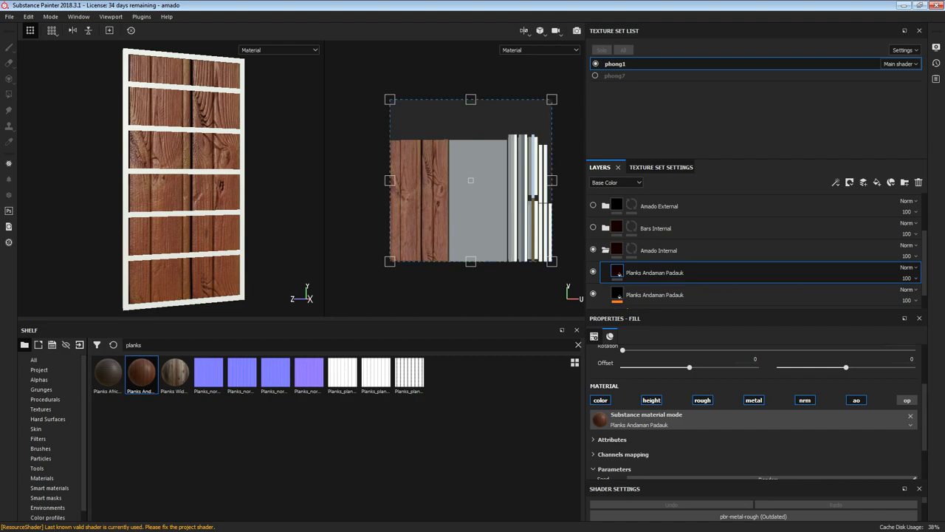
pyautogui.doubleClick(654, 272)
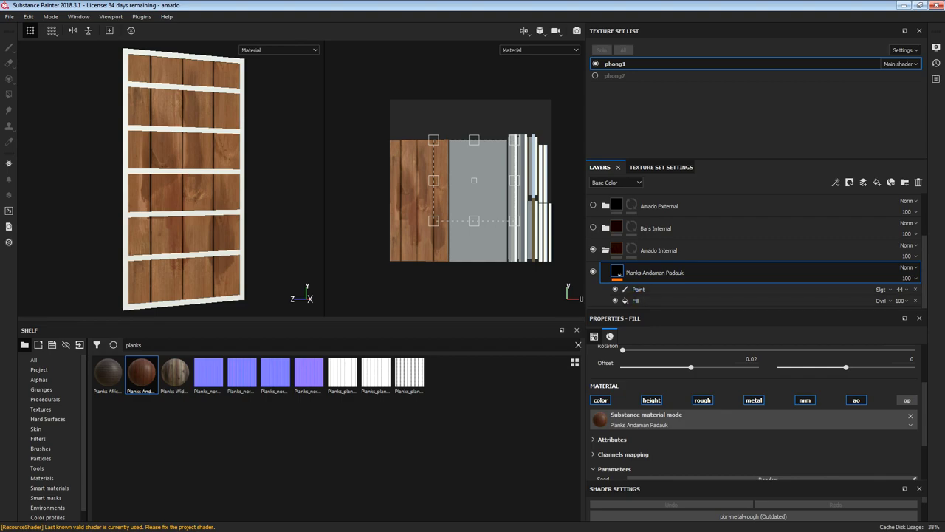
# Hide the plank layer's Paint and Fill effects and compare its material with Polish on and off, leaving it off.
pyautogui.click(615, 288)
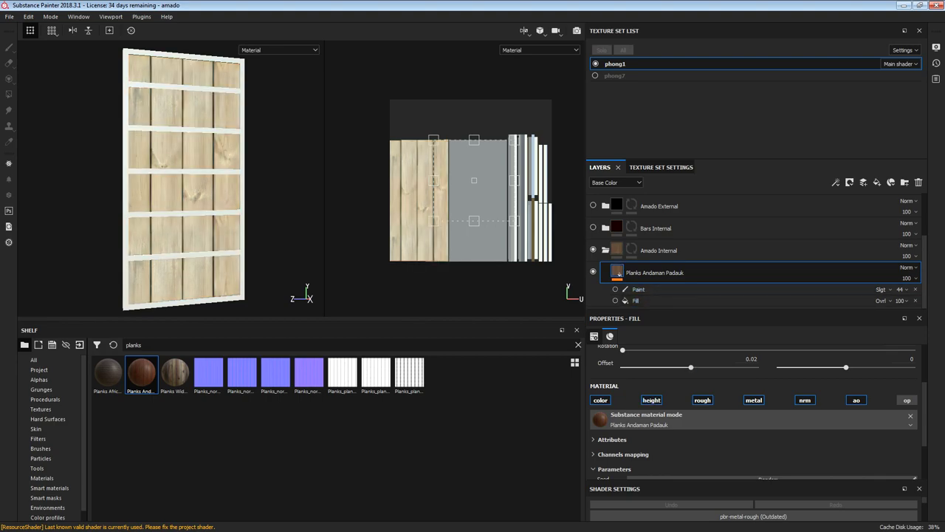
pyautogui.scroll(-3, 753, 410)
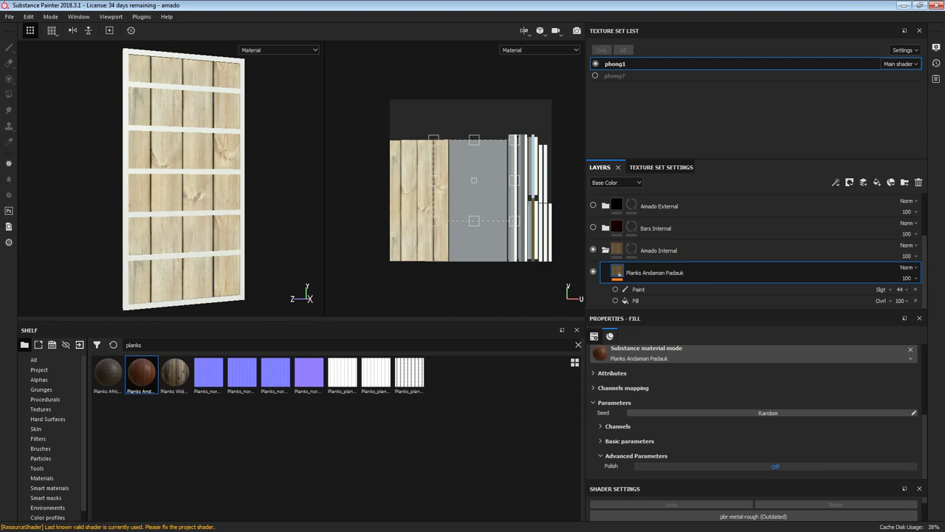
pyautogui.click(775, 466)
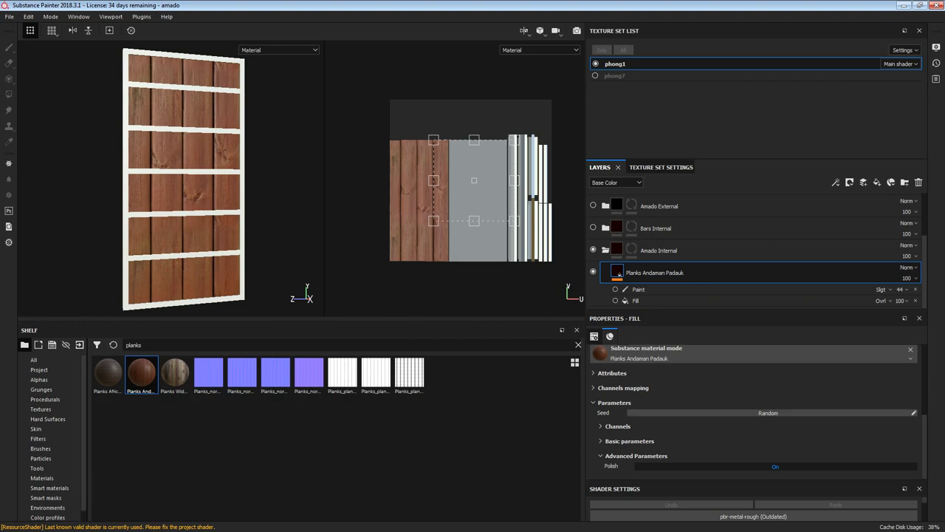
pyautogui.click(775, 466)
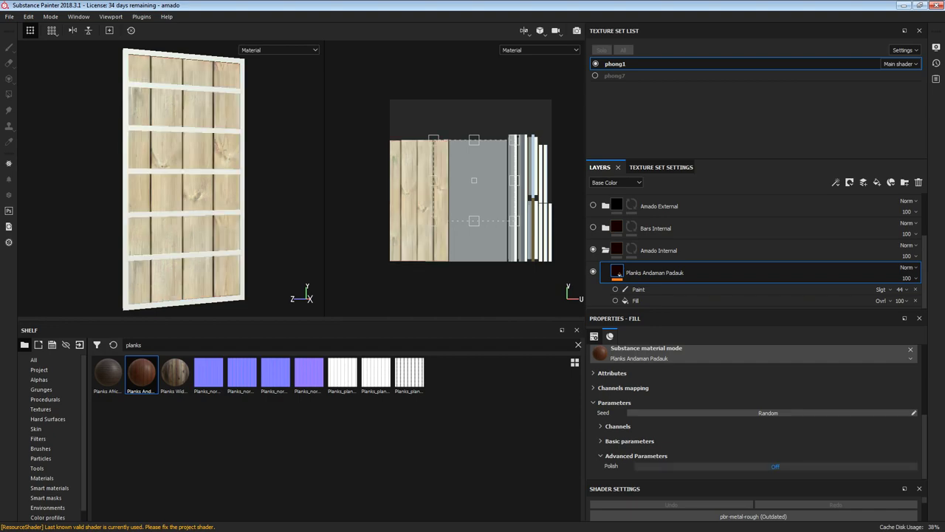
# Turn the plank layer's Fill and Paint effects back on and examine the tinted boards up close.
pyautogui.scroll(-2, 229, 212)
pyautogui.scroll(2, 202, 189)
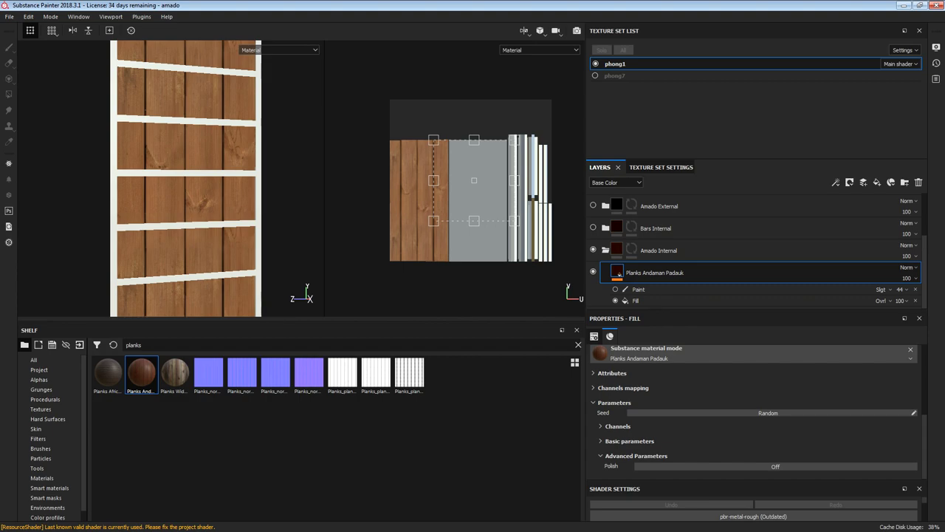
pyautogui.scroll(-1, 214, 193)
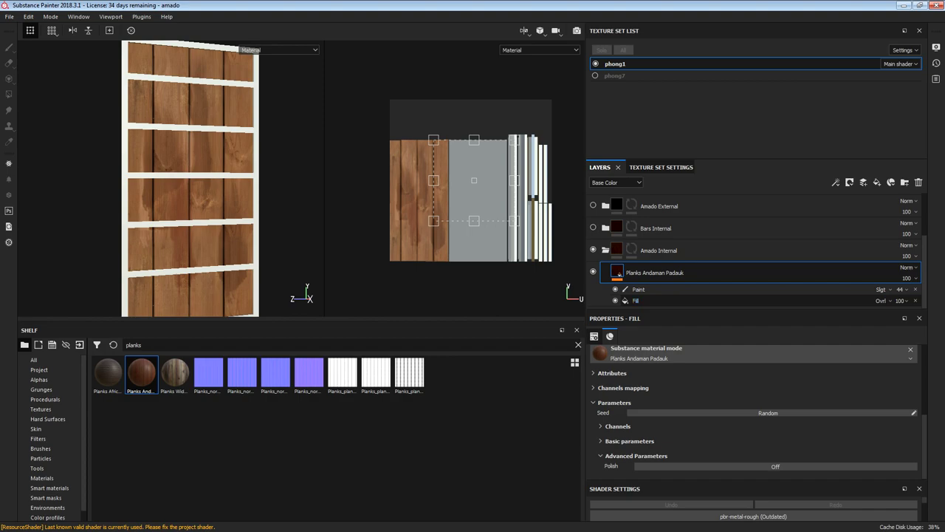
# Set the plank layer's Fill effect to Normal blending and examine the boards up close.
pyautogui.click(884, 301)
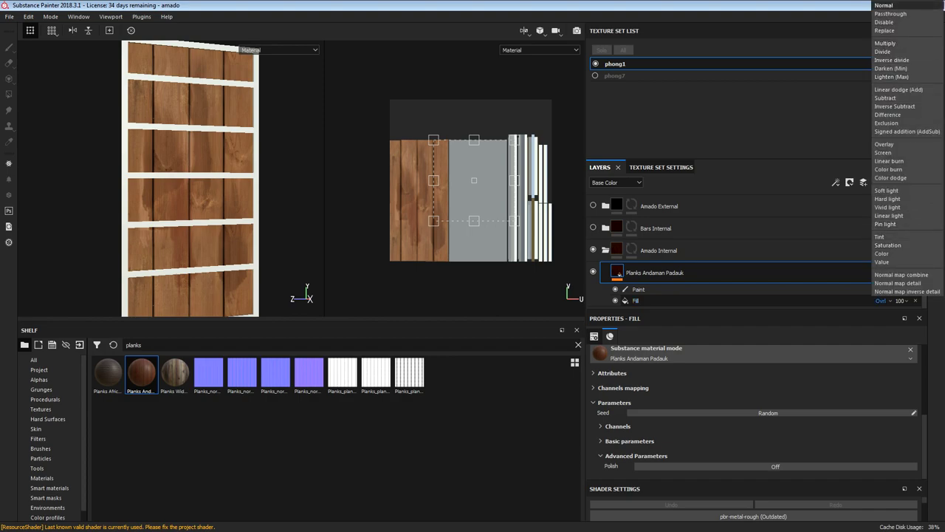
pyautogui.click(884, 5)
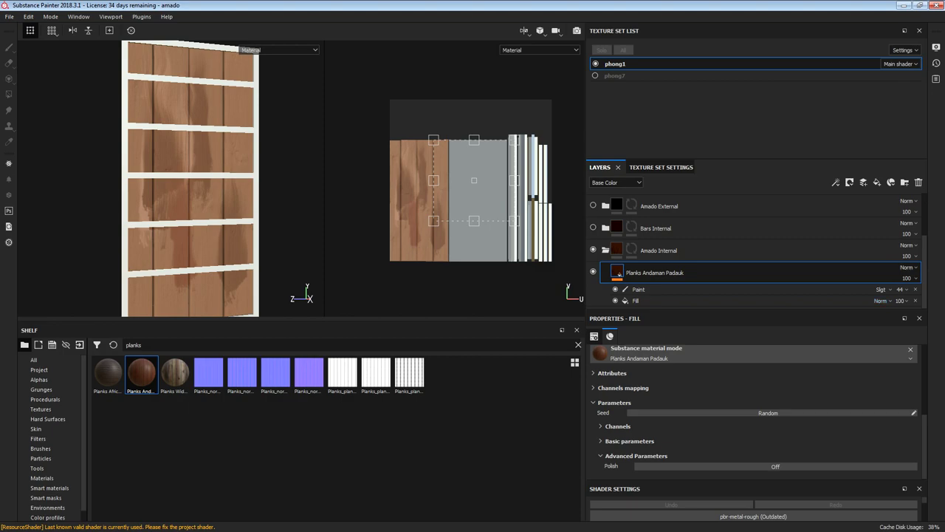
pyautogui.scroll(-1, 230, 221)
pyautogui.scroll(3, 231, 222)
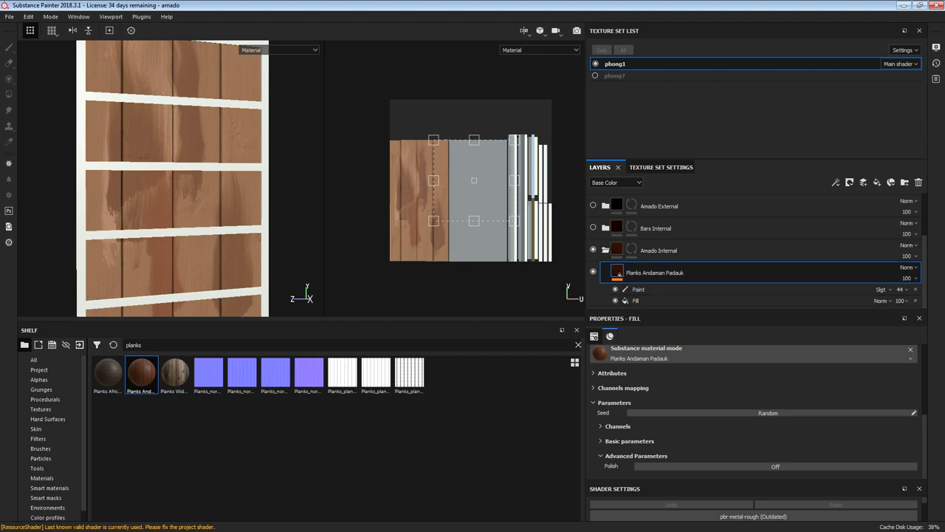
# Set the plank layer's Fill effect to Overlay blending and compare the boards with the Paint effect hidden and shown.
pyautogui.scroll(8, 170, 178)
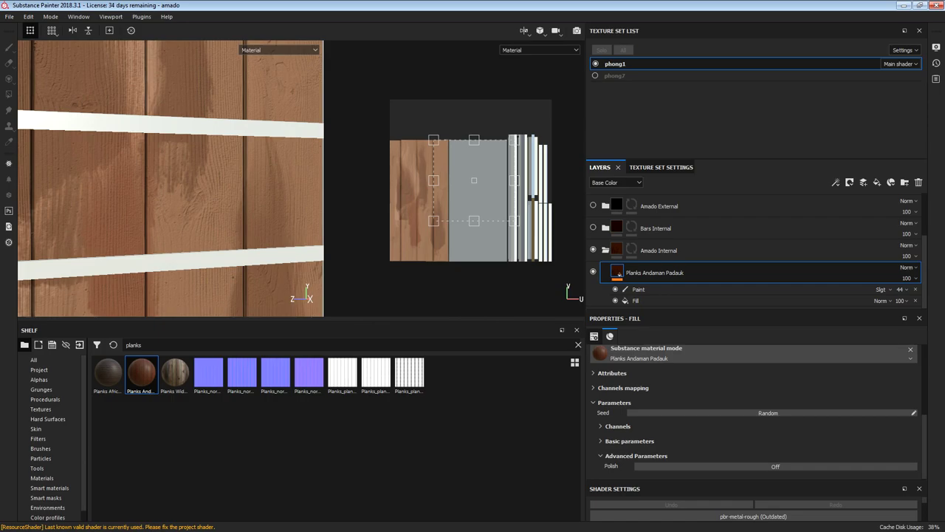
pyautogui.scroll(-5, 170, 177)
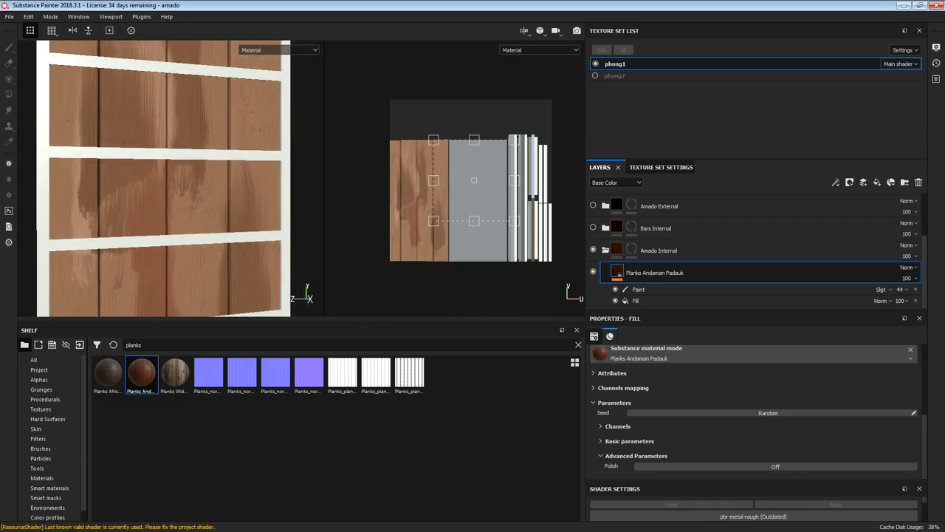
pyautogui.click(879, 300)
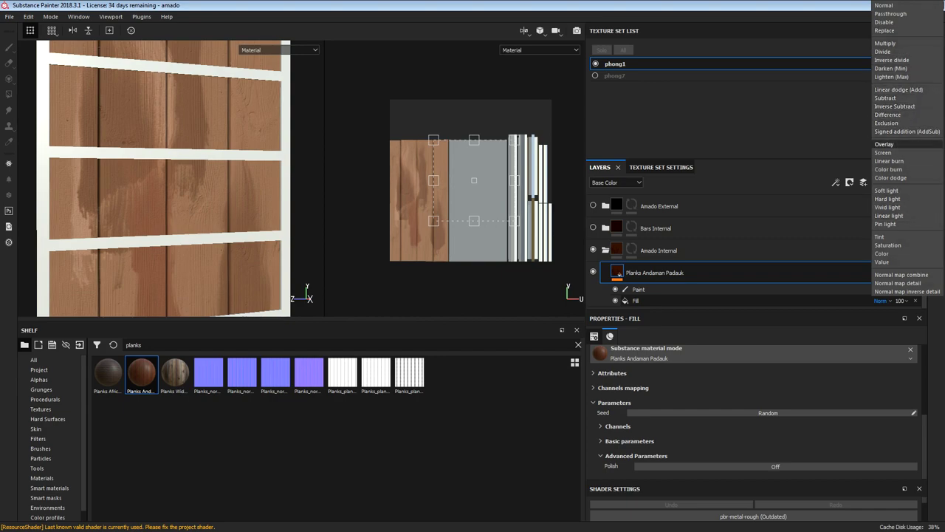
pyautogui.click(884, 144)
pyautogui.scroll(3, 168, 177)
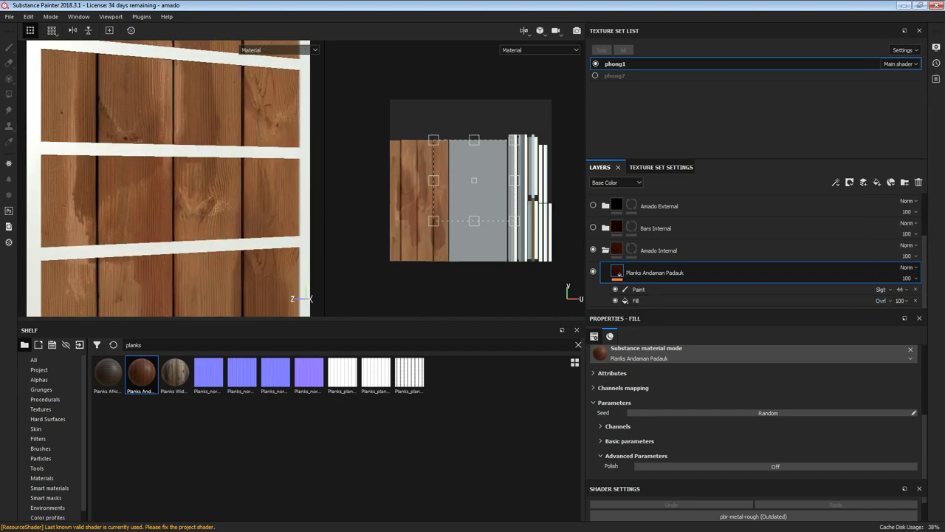
pyautogui.scroll(2, 170, 179)
pyautogui.scroll(-3, 170, 179)
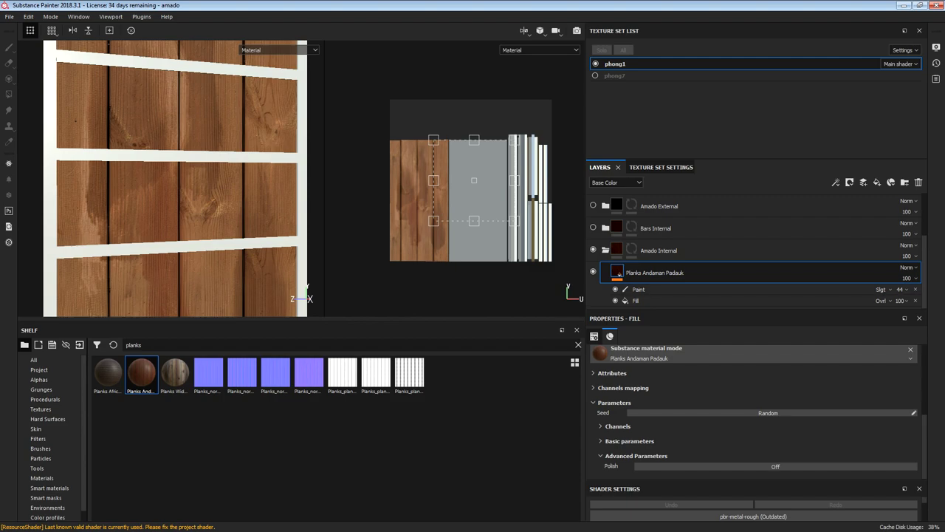
pyautogui.click(615, 288)
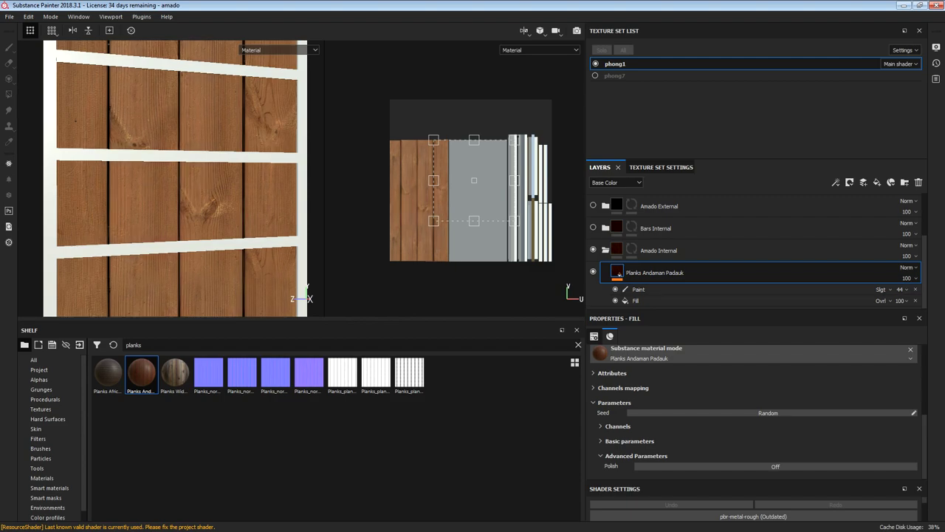
pyautogui.click(615, 288)
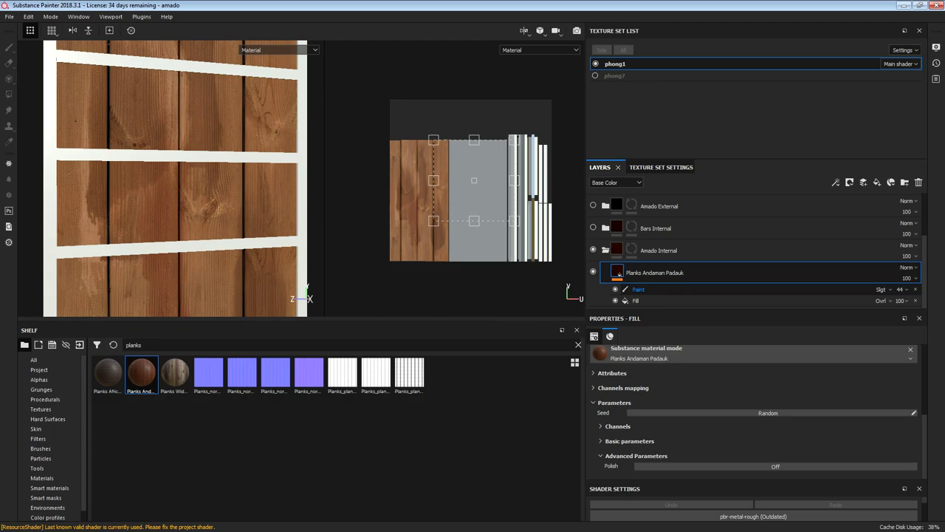
# Set the plank layer's Paint effect to Normal blending at 100 opacity and examine the raw strokes on the panel.
pyautogui.click(638, 289)
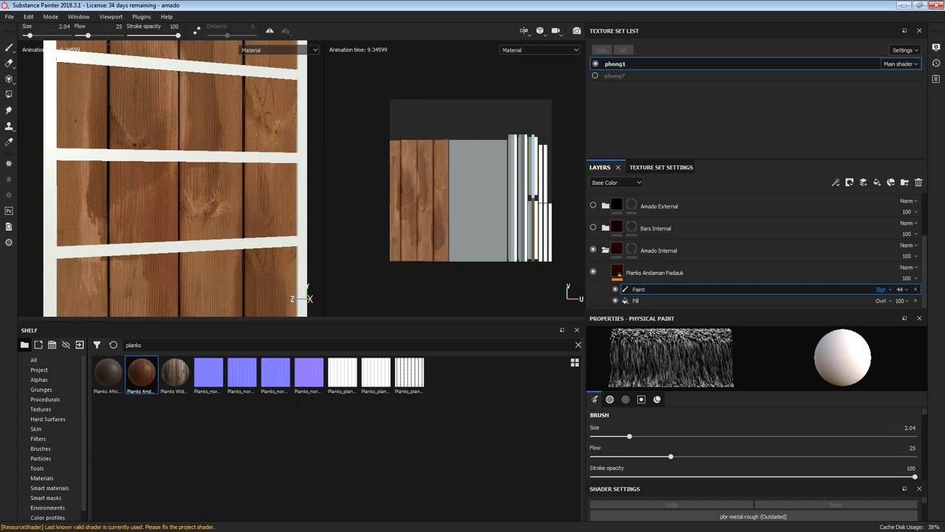
pyautogui.hotkey('ctrl', 'z')
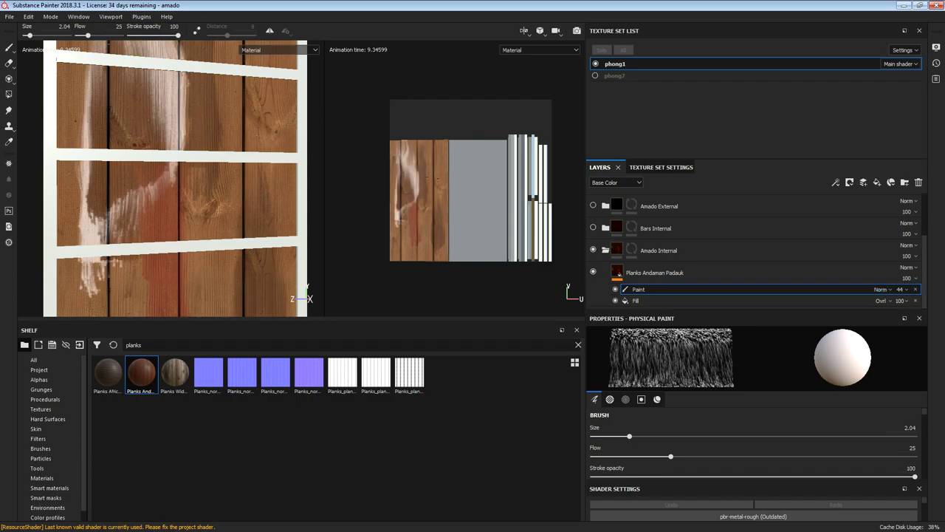
pyautogui.scroll(-3, 219, 184)
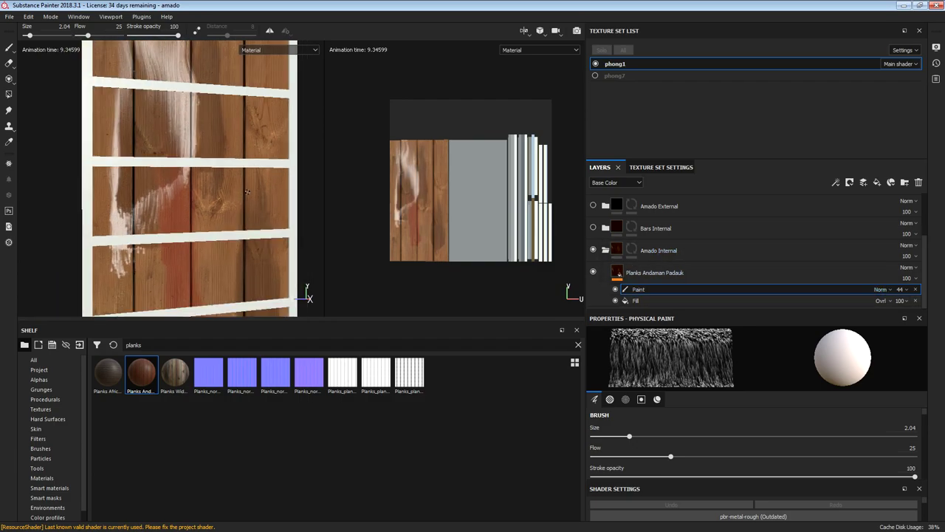
pyautogui.scroll(-2, 220, 184)
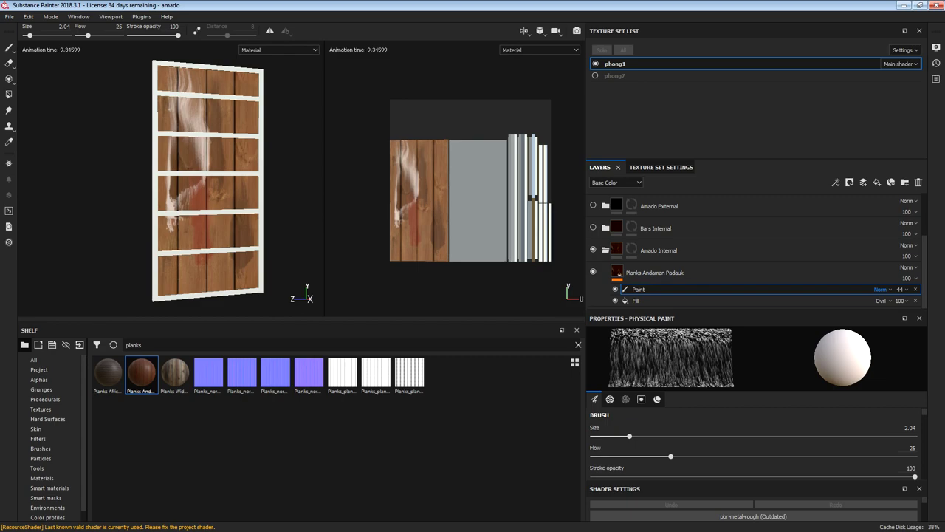
pyautogui.click(900, 288)
pyautogui.moveTo(915, 306); pyautogui.dragTo(941, 307)
pyautogui.scroll(3, 171, 190)
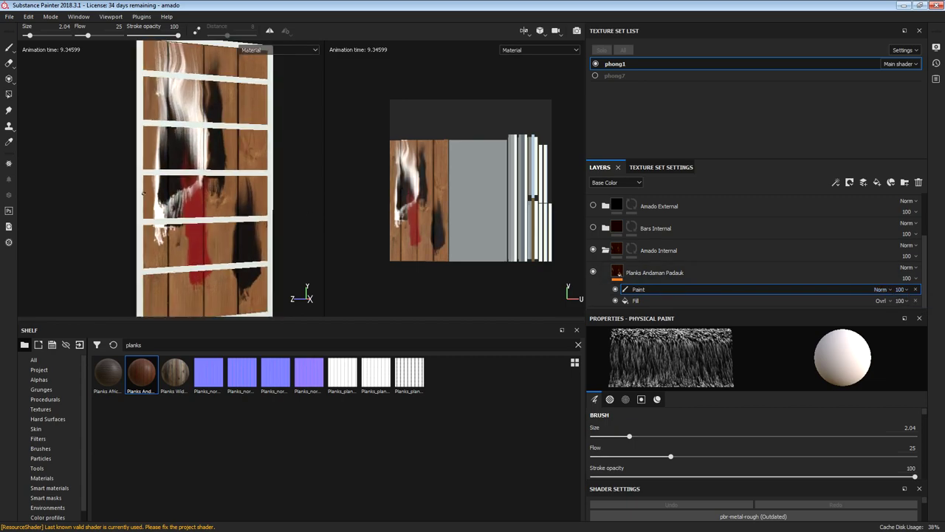
pyautogui.scroll(-3, 144, 192)
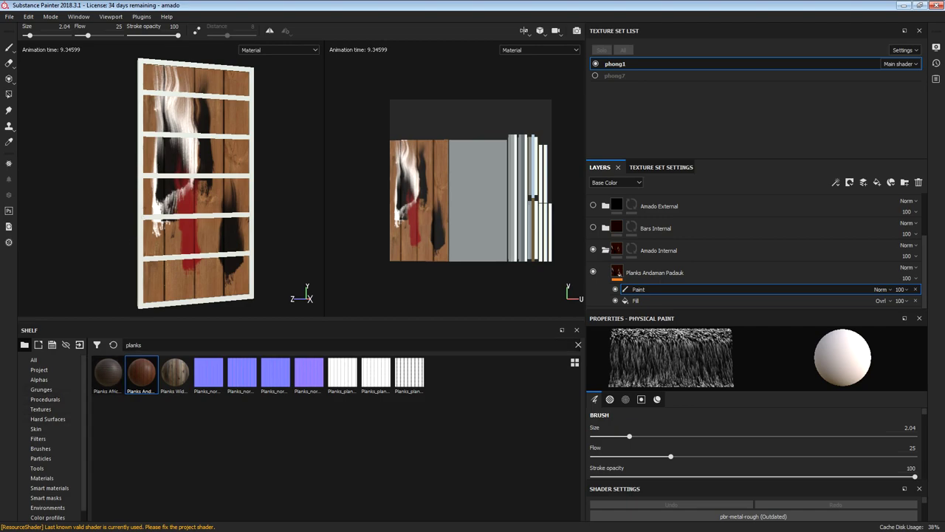
# Choose the Burn particle brush.
pyautogui.click(41, 458)
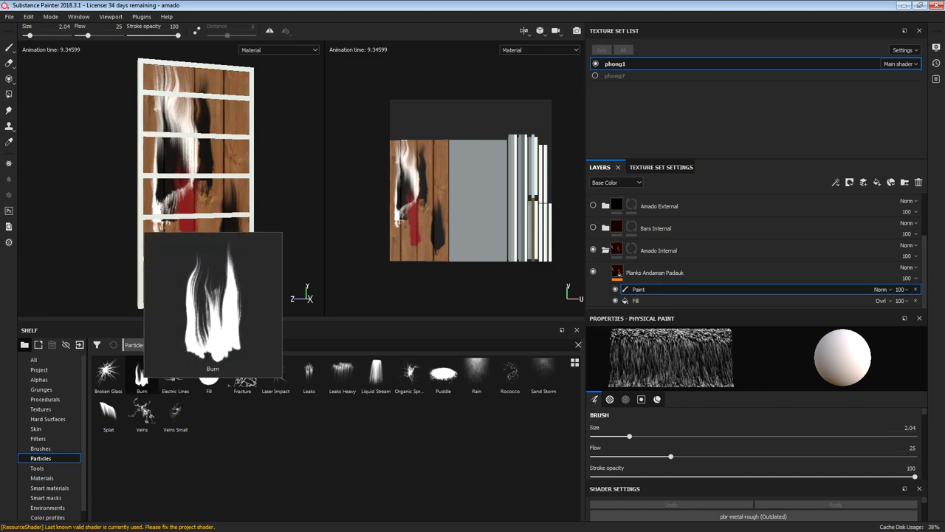
pyautogui.click(142, 373)
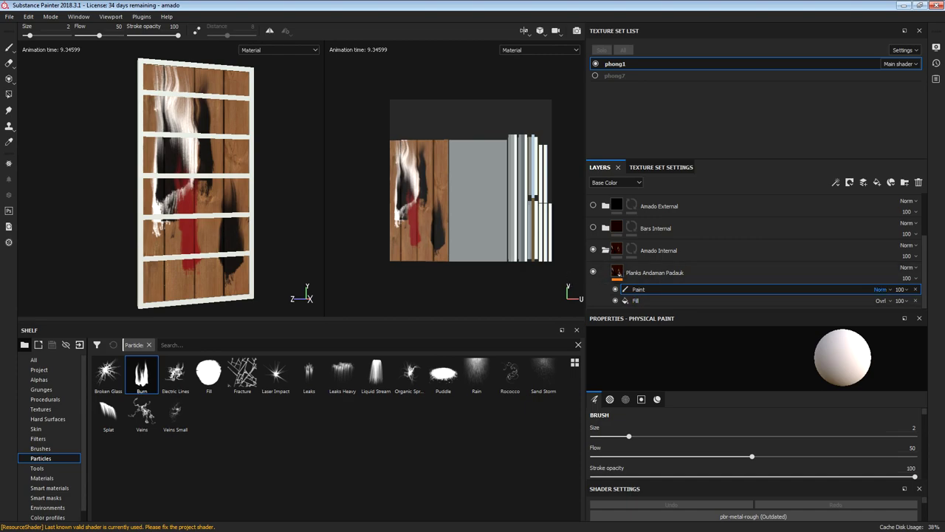
# Set the plank layer's Paint effect to Soft light blending at 45 opacity.
pyautogui.click(882, 289)
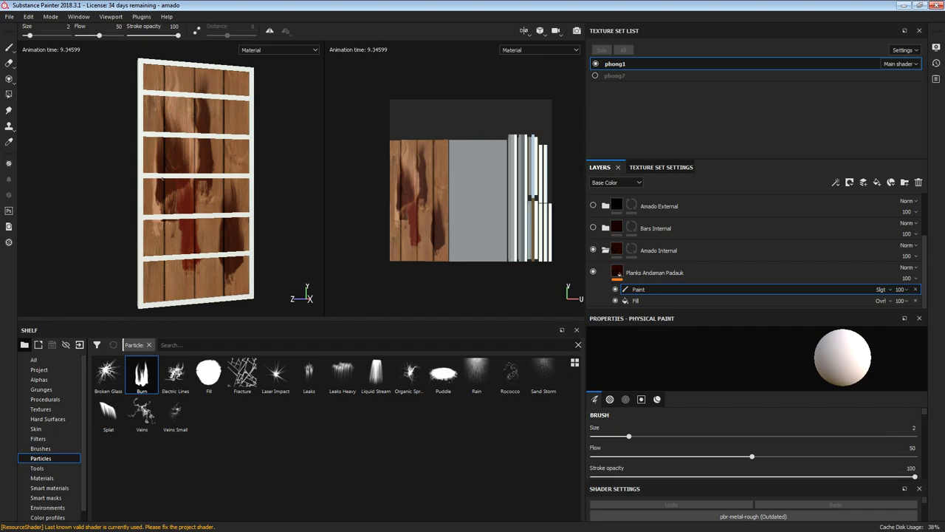
pyautogui.click(901, 289)
pyautogui.moveTo(939, 306); pyautogui.dragTo(913, 306)
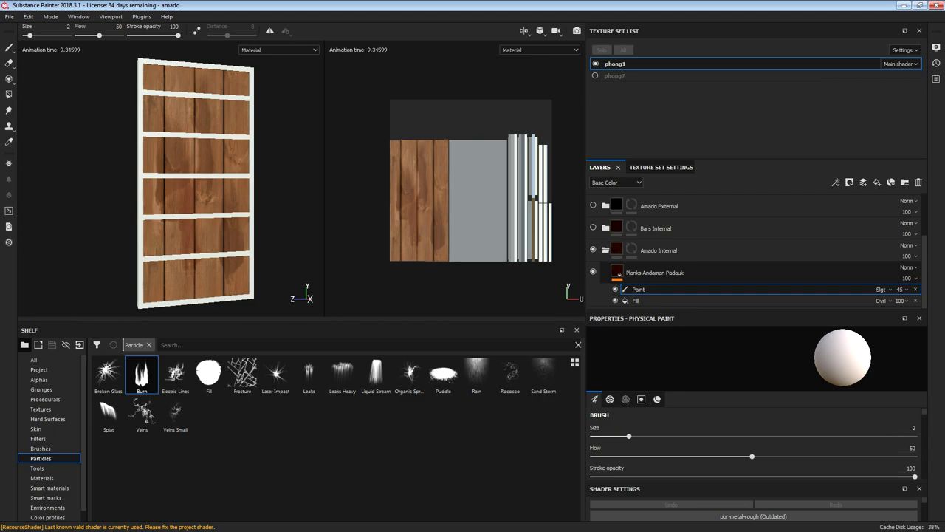
# Add an empty paint layer above Planks Andaman Padauk in Amado Internal and look through the Burn brush's alpha and physics settings.
pyautogui.click(654, 273)
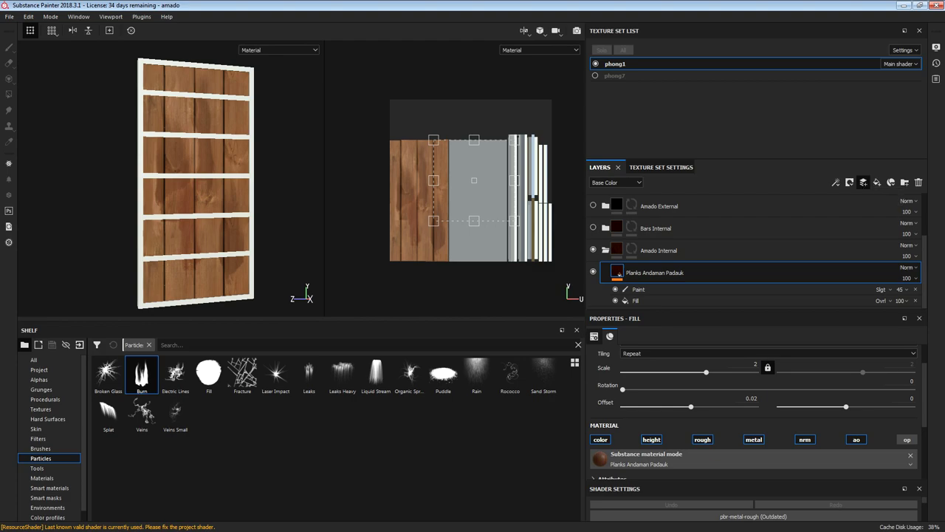
pyautogui.click(864, 182)
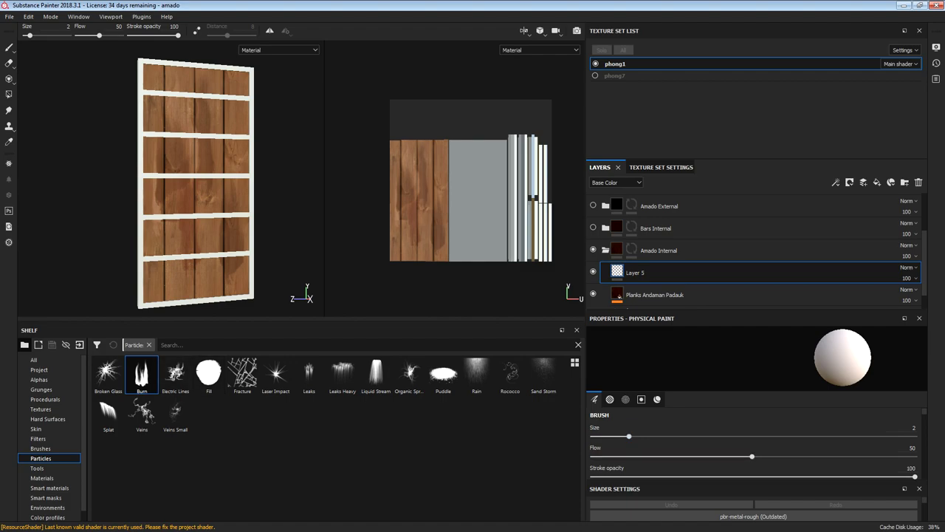
pyautogui.click(626, 399)
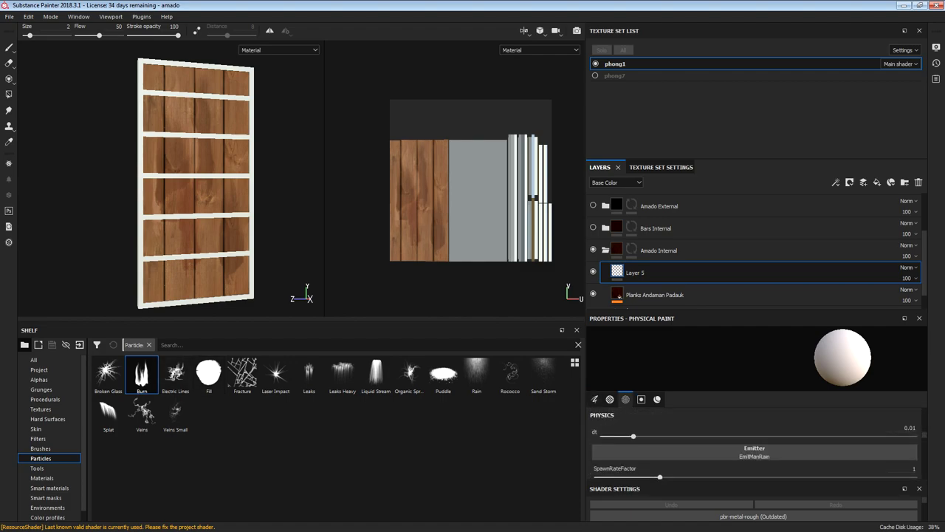
pyautogui.scroll(4, 754, 443)
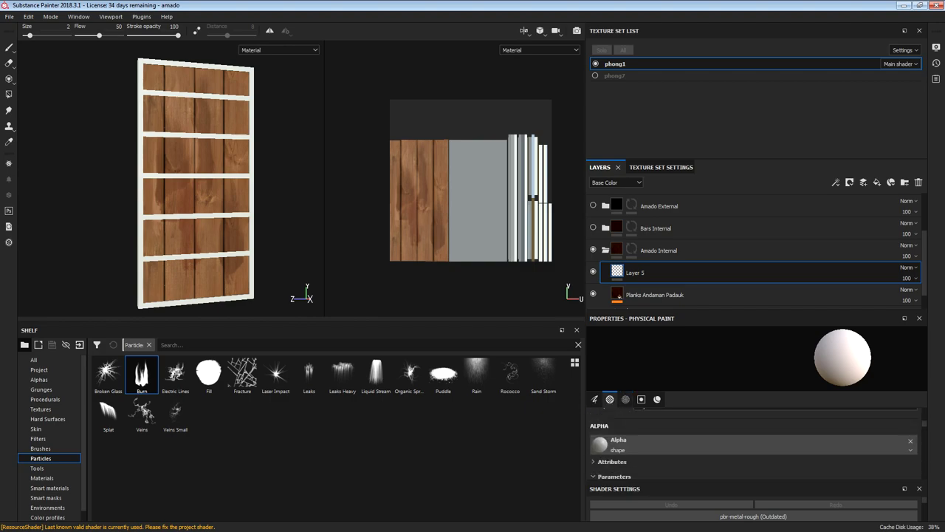
pyautogui.scroll(3, 753, 443)
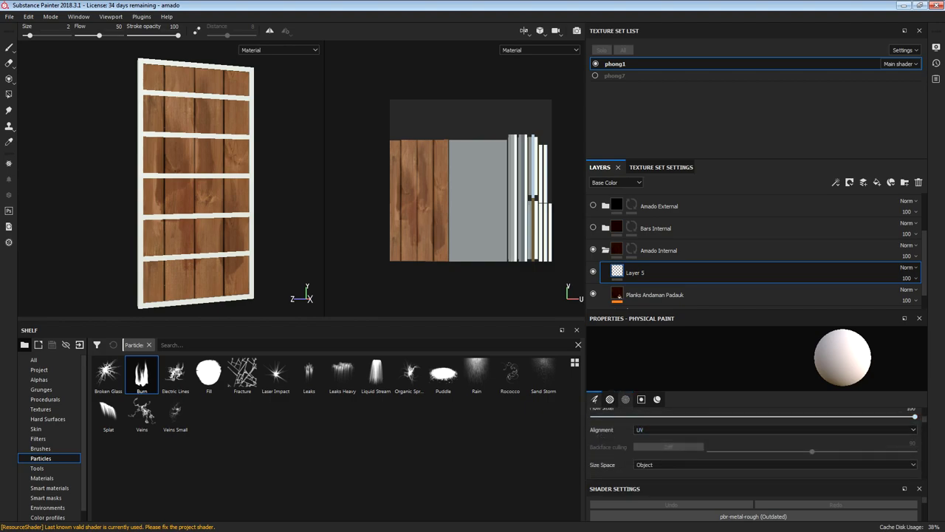
pyautogui.click(626, 399)
pyautogui.scroll(1, 753, 443)
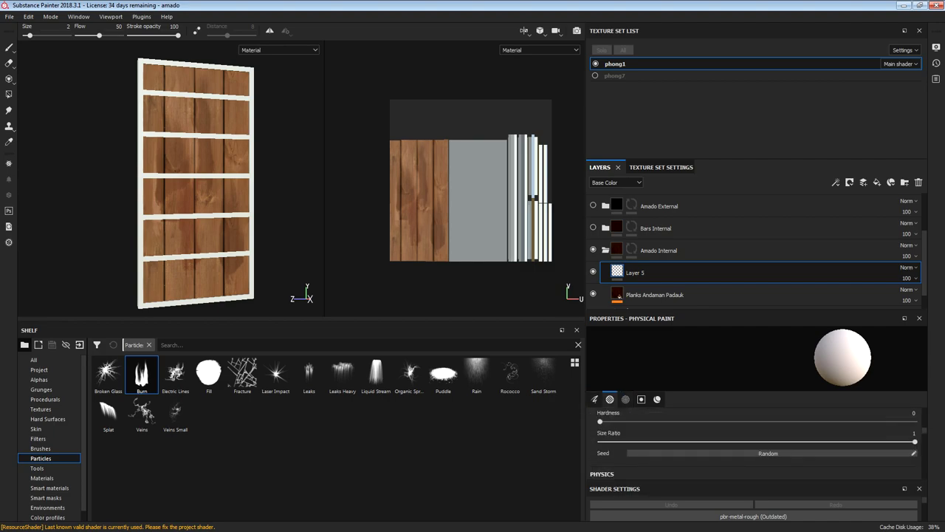
pyautogui.scroll(2, 753, 443)
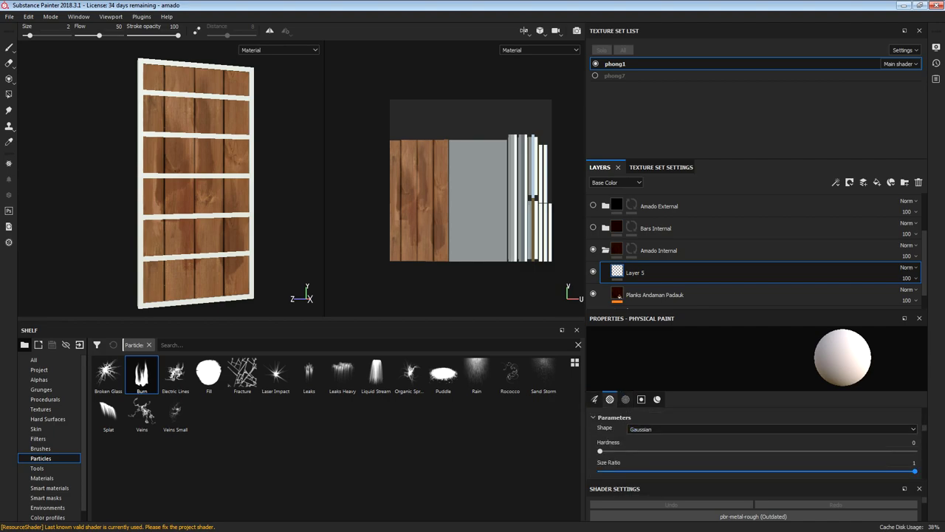
# Set the Burn brush's SpawnRateFactor to 2.16 and its BurnLife to 2.05.
pyautogui.scroll(-3, 753, 443)
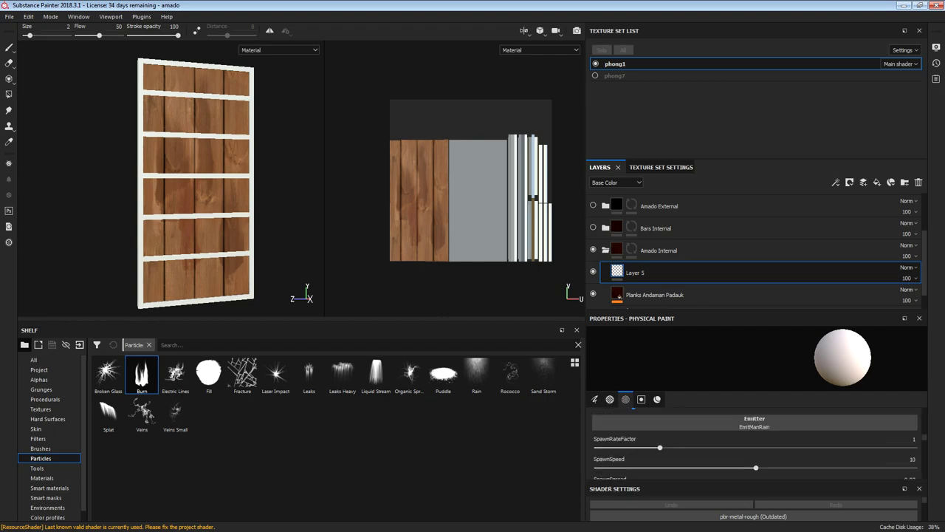
pyautogui.scroll(-1, 753, 443)
pyautogui.scroll(1, 753, 443)
pyautogui.moveTo(659, 447); pyautogui.dragTo(738, 447)
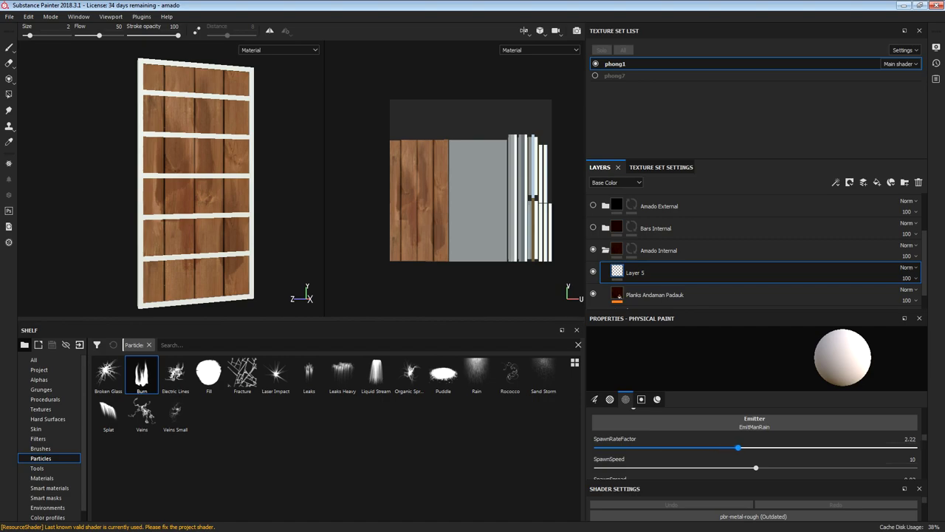
pyautogui.scroll(-1, 754, 443)
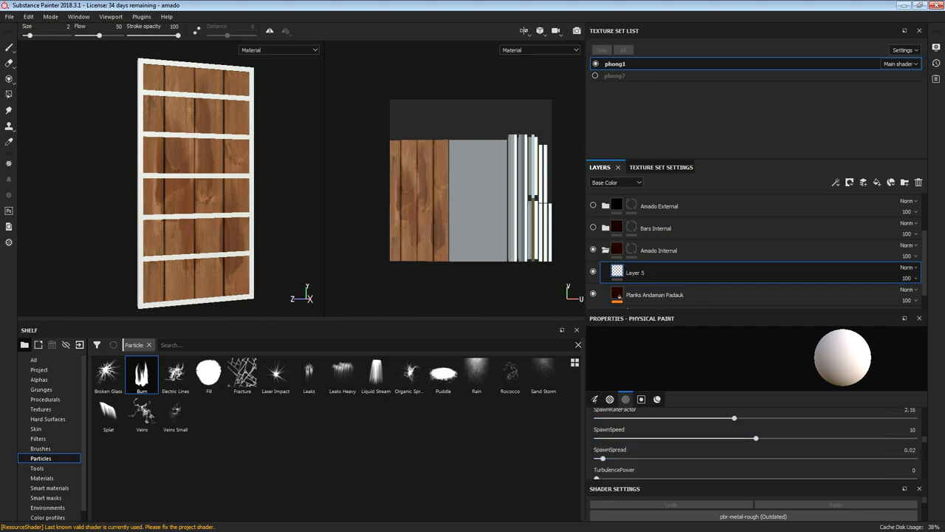
pyautogui.scroll(-1, 754, 443)
pyautogui.scroll(-3, 753, 443)
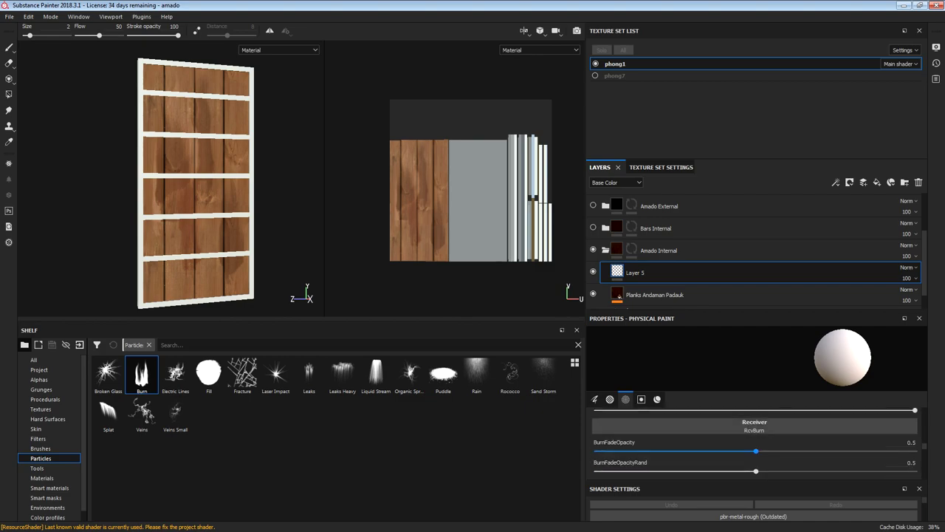
pyautogui.scroll(-2, 753, 443)
pyautogui.moveTo(676, 472); pyautogui.dragTo(759, 473)
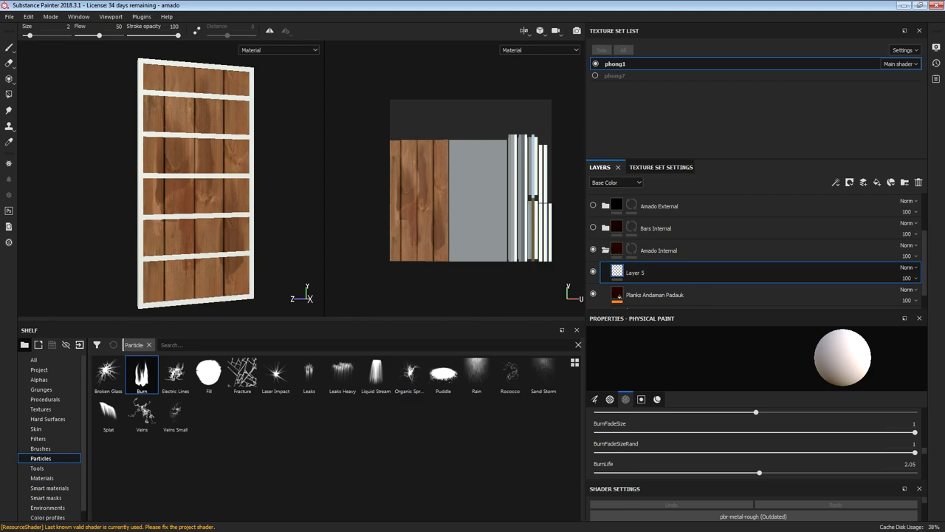
# Set the Burn brush's base color to a very dark red (R 0.022, G 0.001, B 0.001) and its roughness to 0.9829.
pyautogui.click(657, 399)
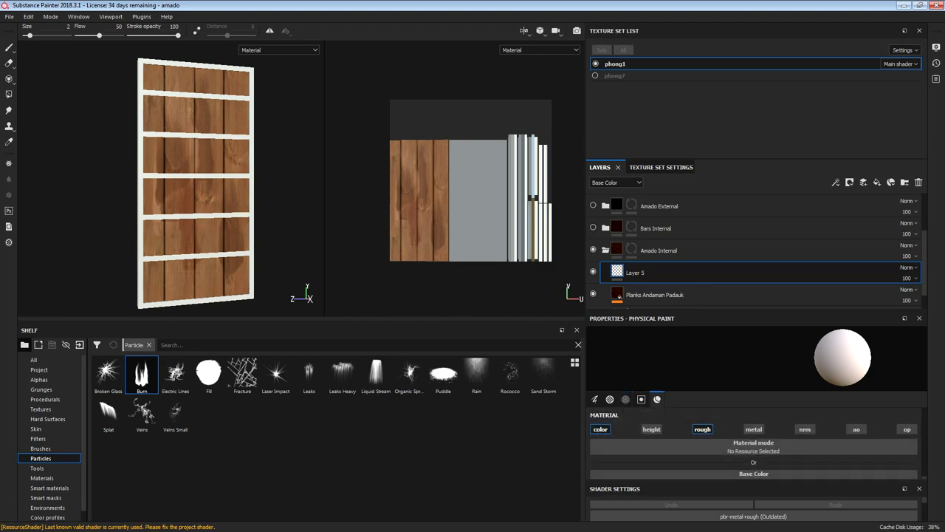
pyautogui.scroll(8, 753, 444)
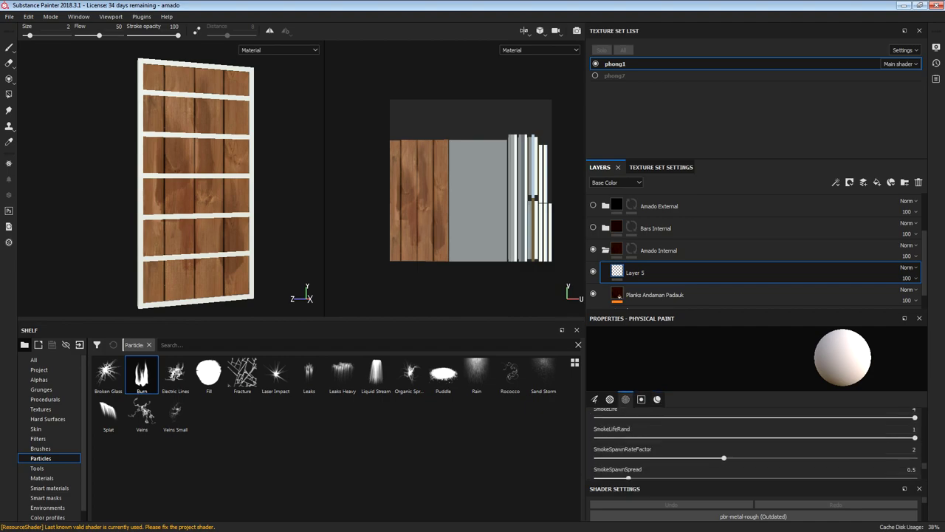
pyautogui.scroll(3, 753, 444)
pyautogui.scroll(-8, 753, 443)
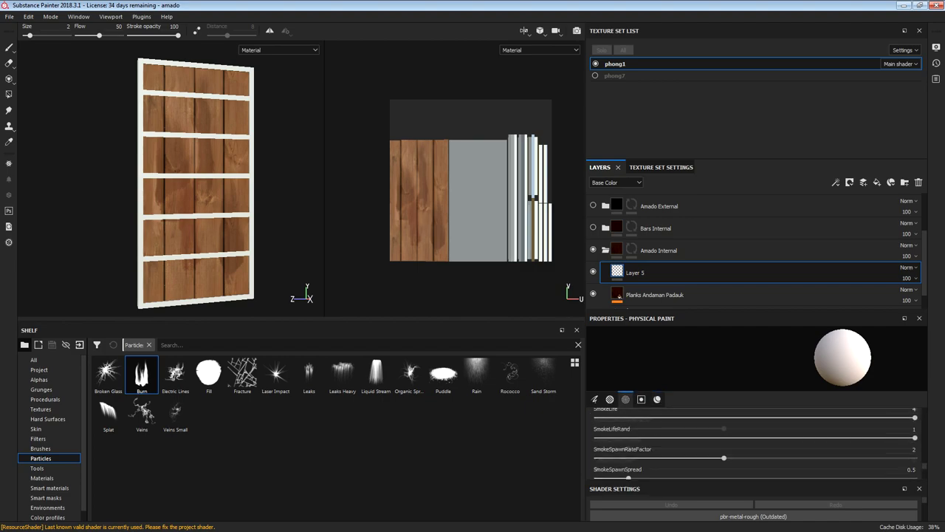
pyautogui.scroll(-3, 753, 443)
pyautogui.click(768, 434)
pyautogui.moveTo(708, 330); pyautogui.dragTo(763, 396)
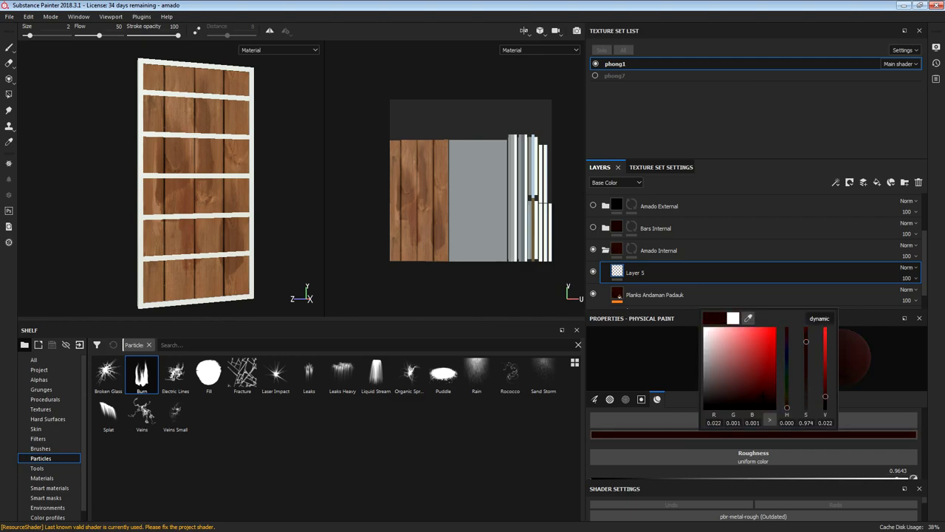
pyautogui.click(794, 477)
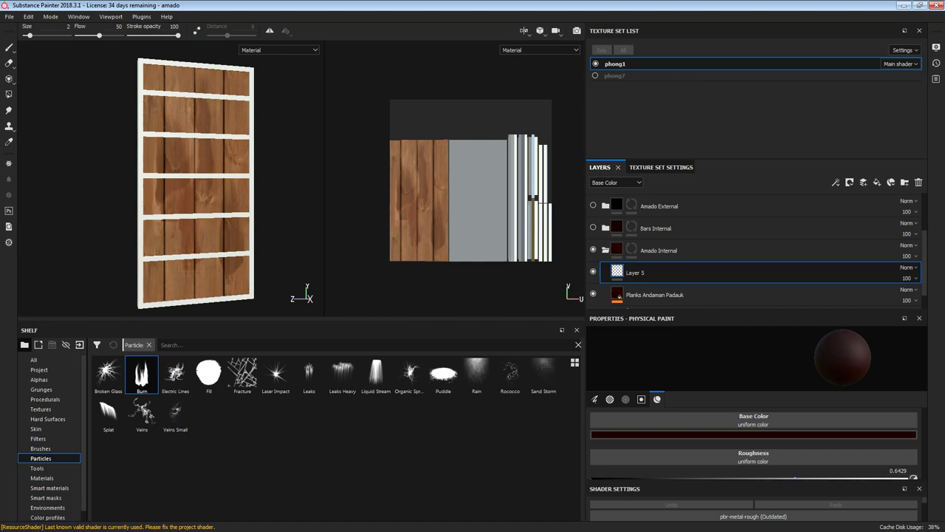
pyautogui.moveTo(799, 477); pyautogui.dragTo(903, 478)
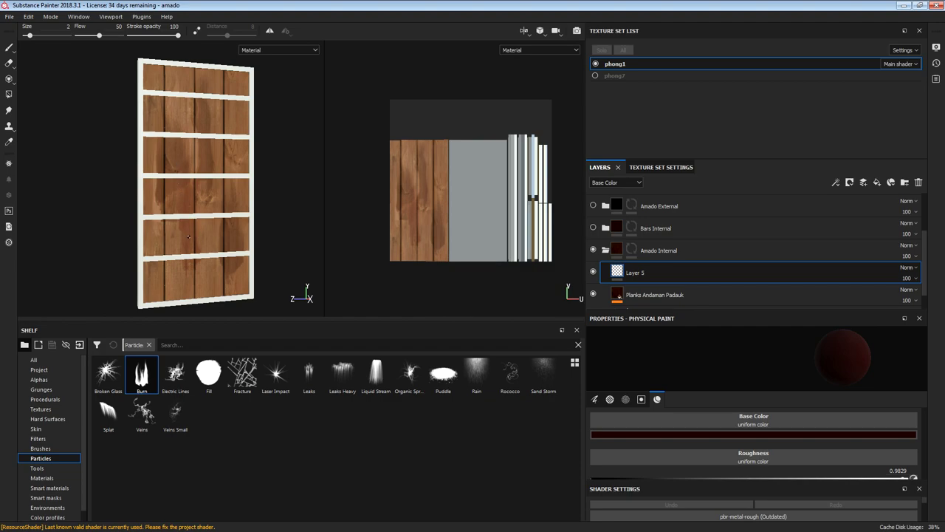
# Paint a Burn particle stroke on the middle planks and set Layer 5 to Soft light blending at 42 opacity.
pyautogui.click(178, 221)
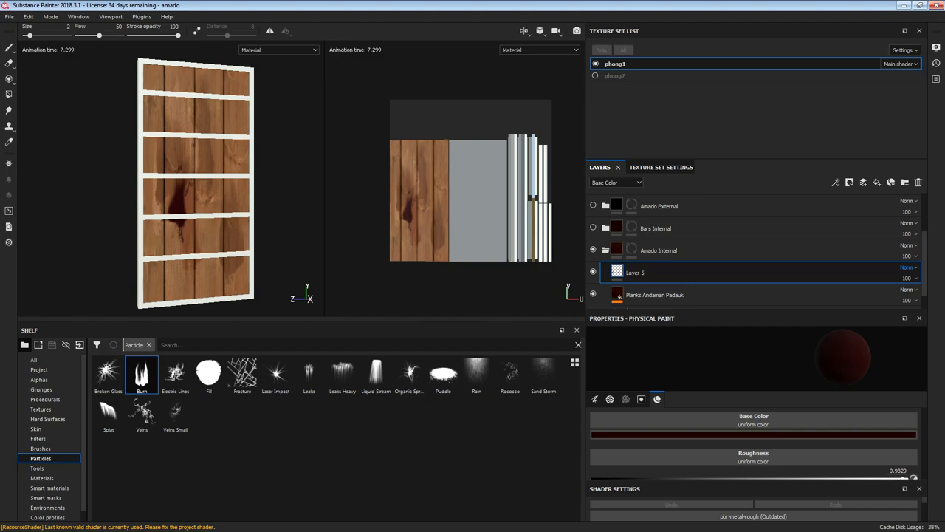
pyautogui.scroll(-5, 906, 268)
pyautogui.click(907, 277)
pyautogui.moveTo(940, 296); pyautogui.dragTo(911, 296)
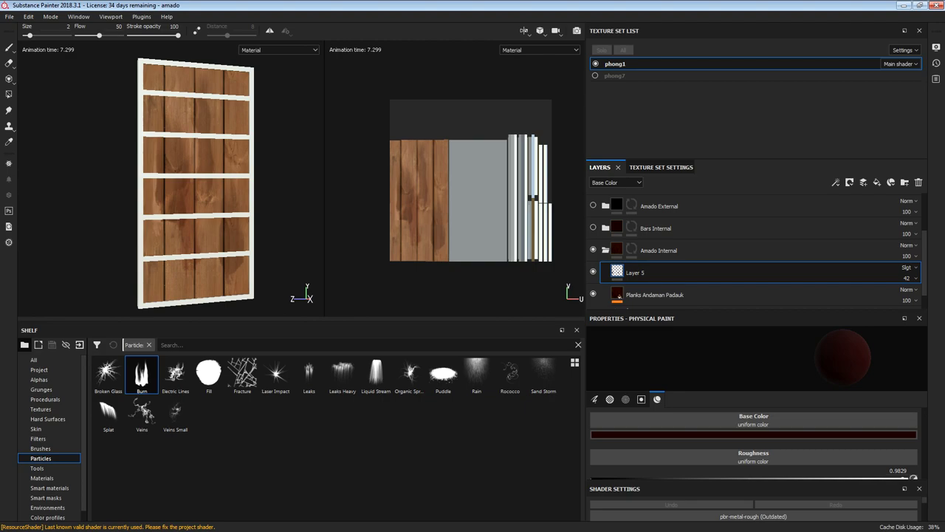
# Show and expand the Bars Internal folder, select its Planks Andaman Padauk fill layer and open the material's advanced parameters.
pyautogui.click(593, 228)
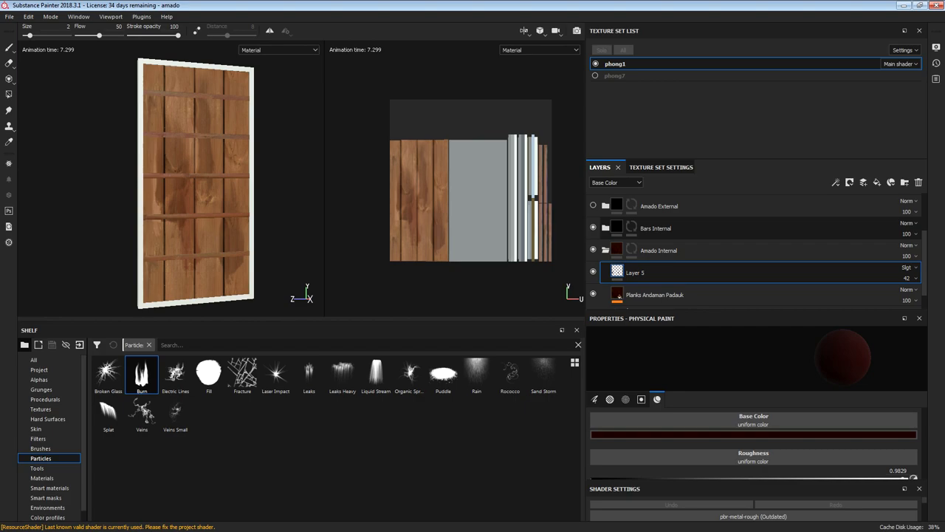
pyautogui.click(605, 228)
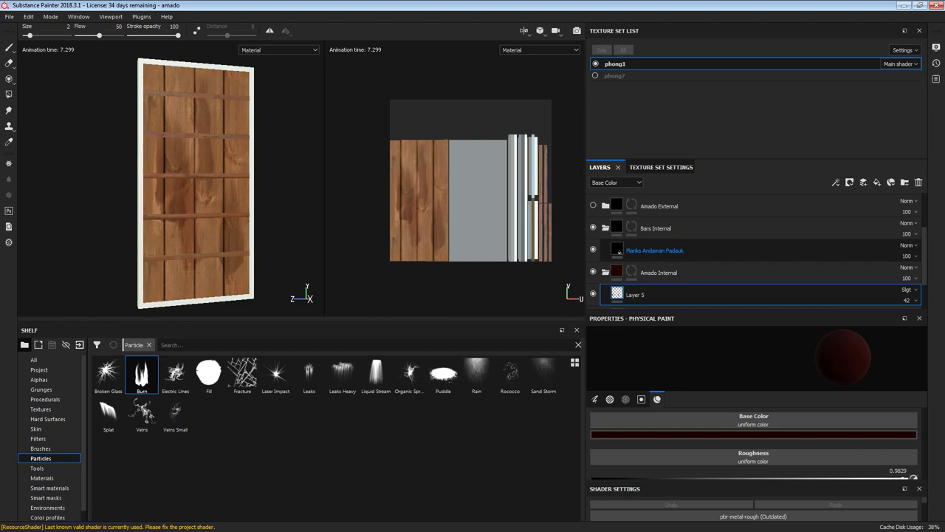
pyautogui.click(654, 250)
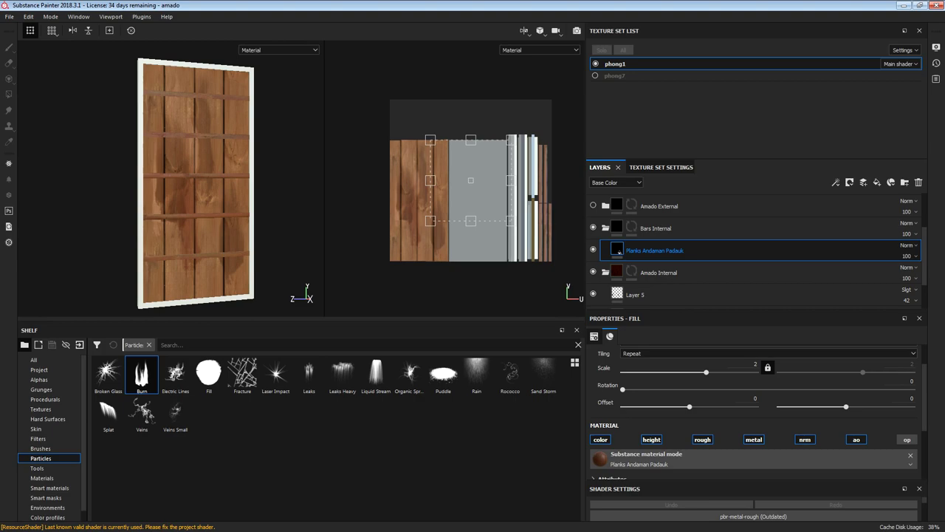
pyautogui.scroll(-2, 182, 225)
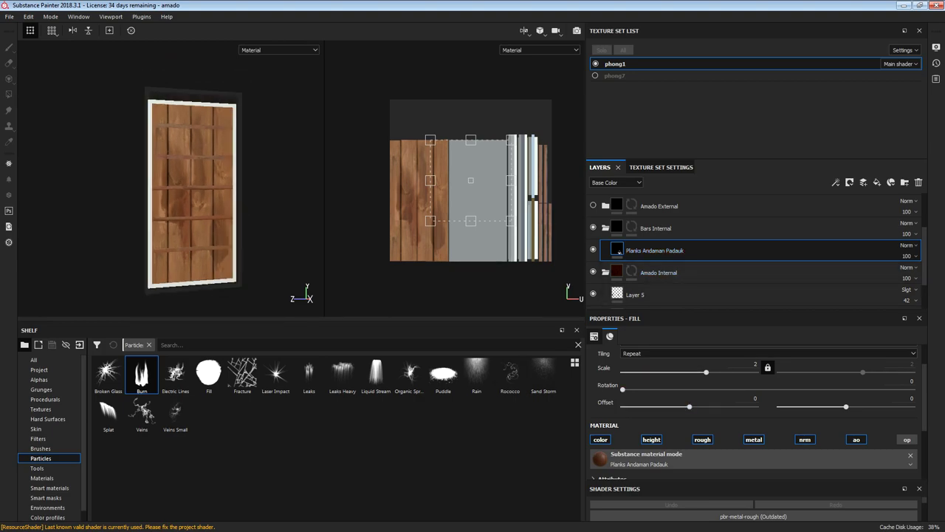
pyautogui.scroll(6, 173, 178)
pyautogui.scroll(-1, 173, 214)
pyautogui.scroll(-2, 690, 406)
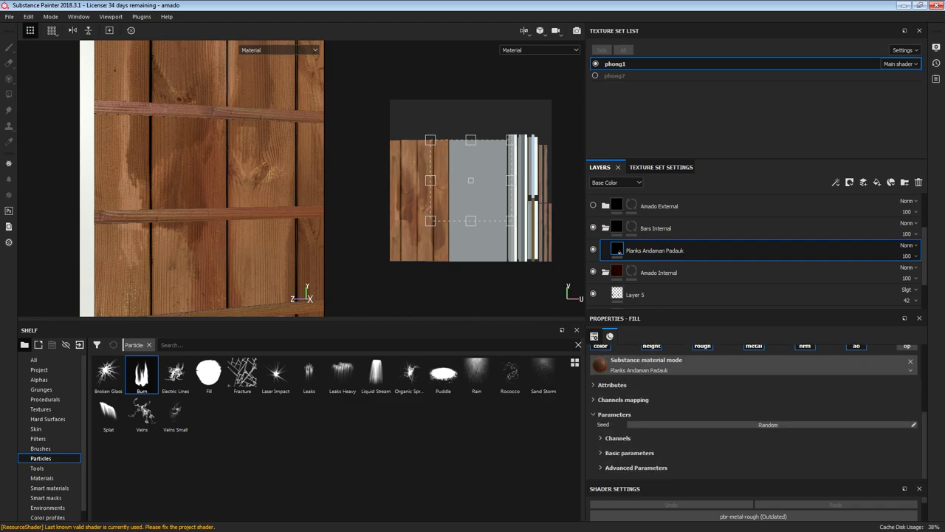
pyautogui.click(635, 468)
pyautogui.scroll(-1, 636, 443)
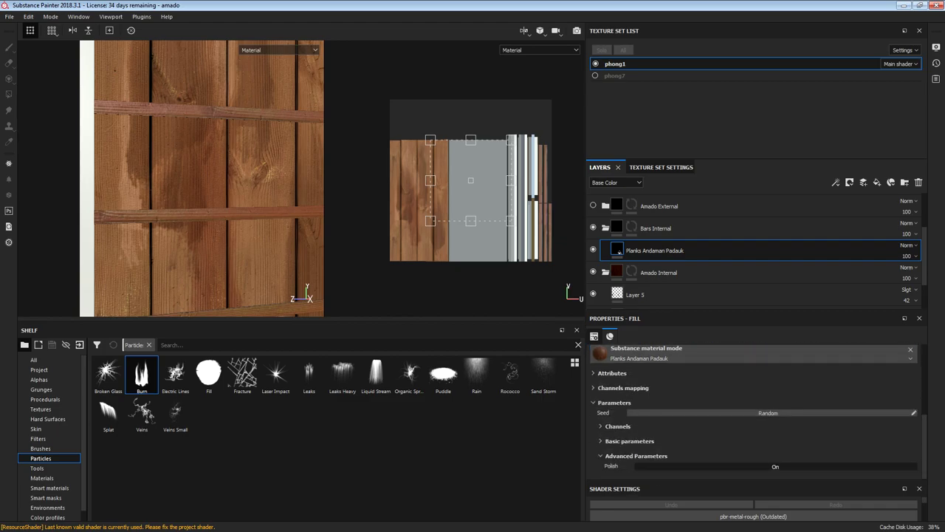
# Examine the horizontal bars' wood texture against the internal planks, both close up and across the whole panel.
pyautogui.scroll(-3, 221, 205)
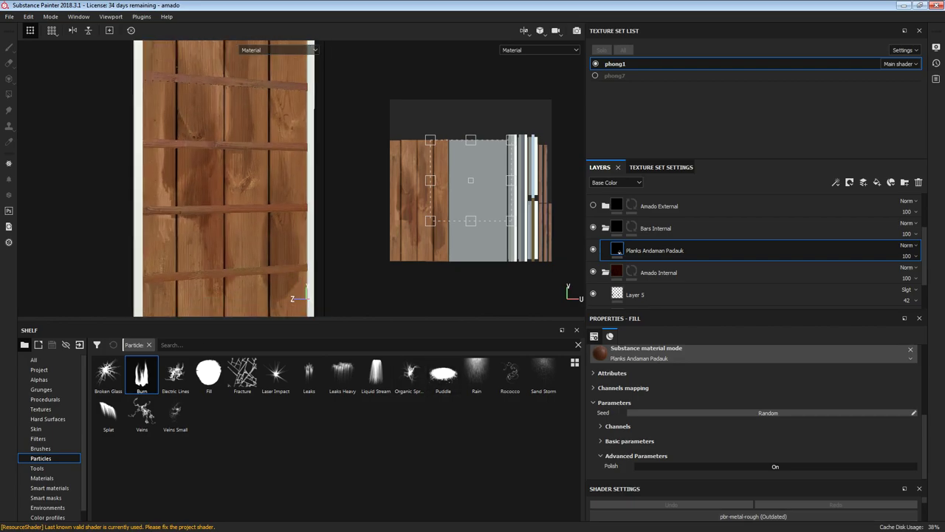
pyautogui.scroll(3, 196, 179)
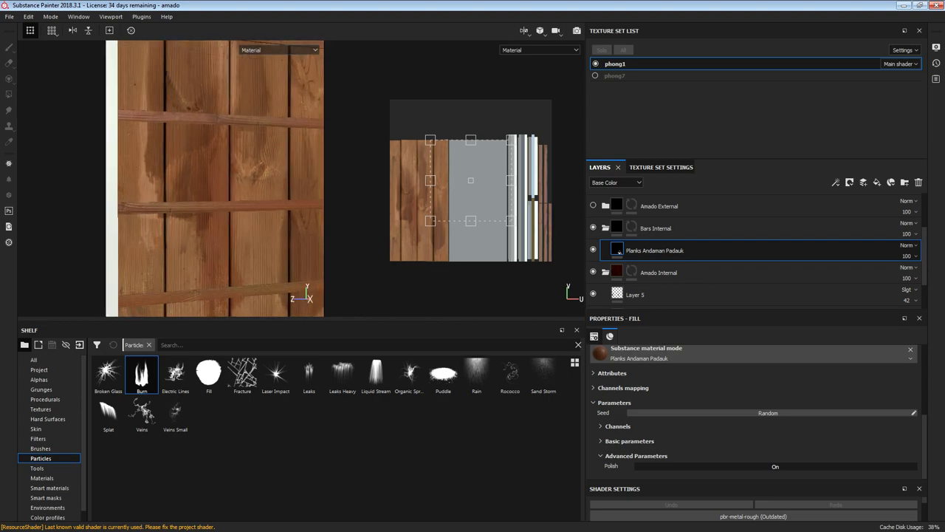
pyautogui.scroll(-3, 196, 179)
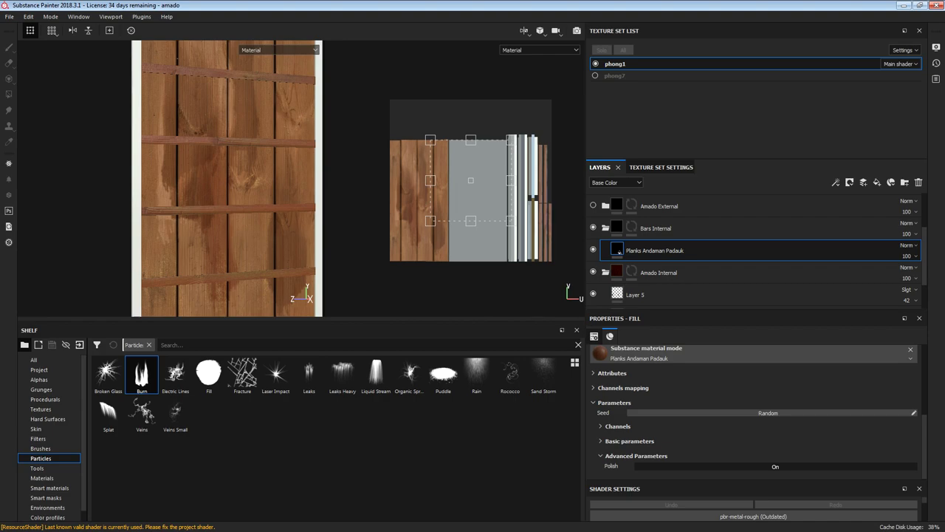
pyautogui.scroll(-2, 254, 210)
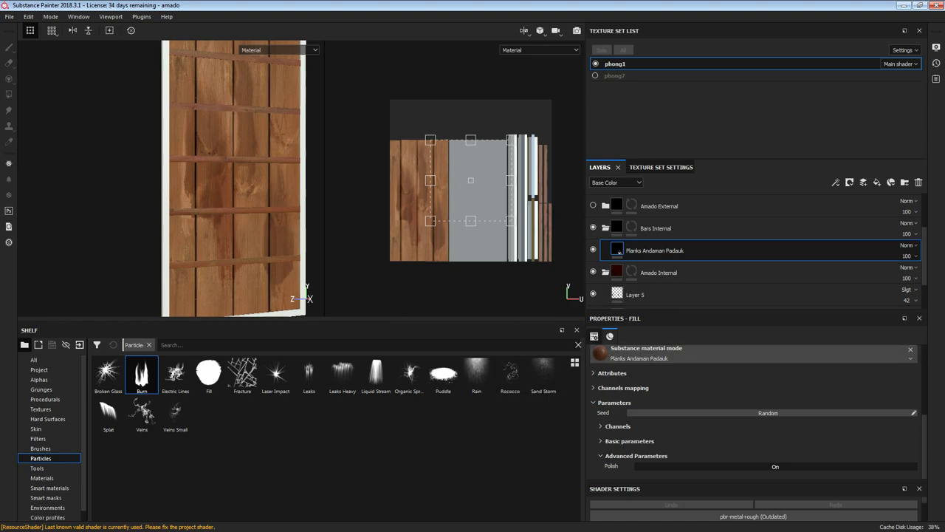
pyautogui.scroll(5, 217, 186)
pyautogui.scroll(3, 234, 235)
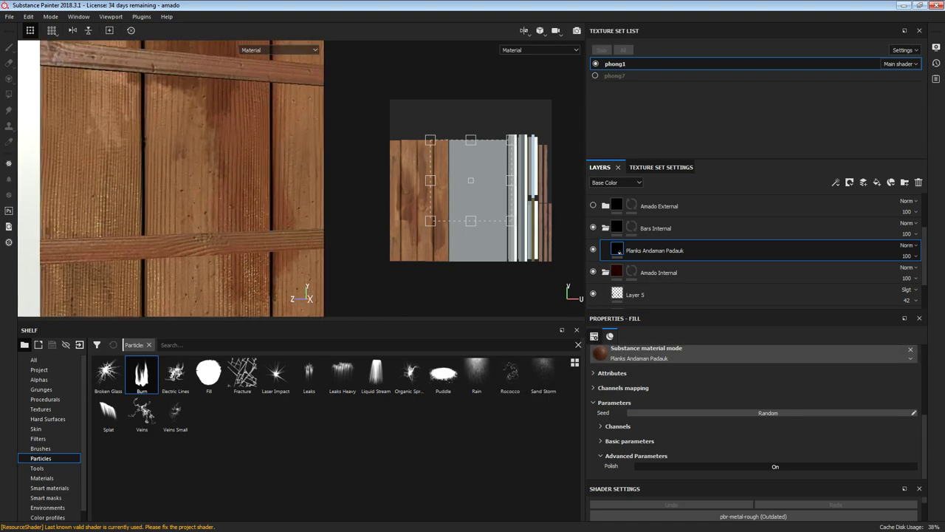
pyautogui.scroll(-4, 233, 234)
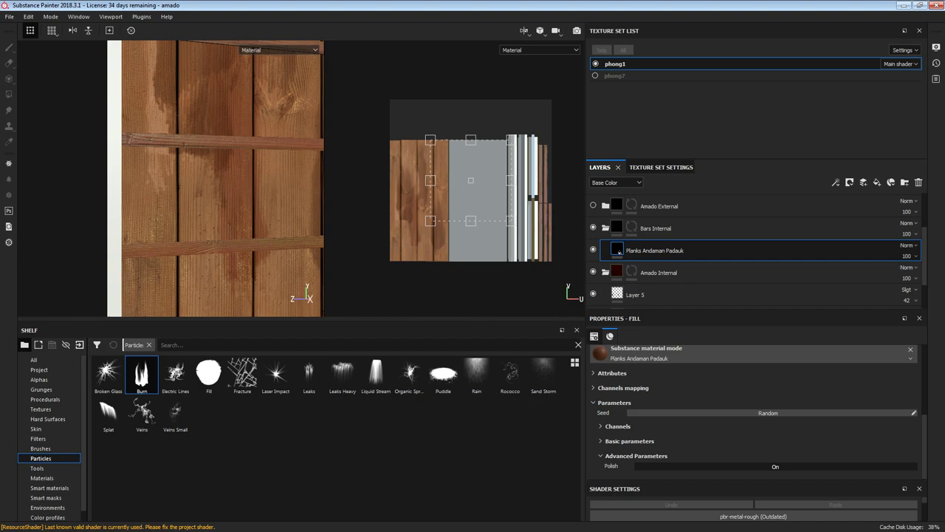
pyautogui.scroll(-3, 208, 230)
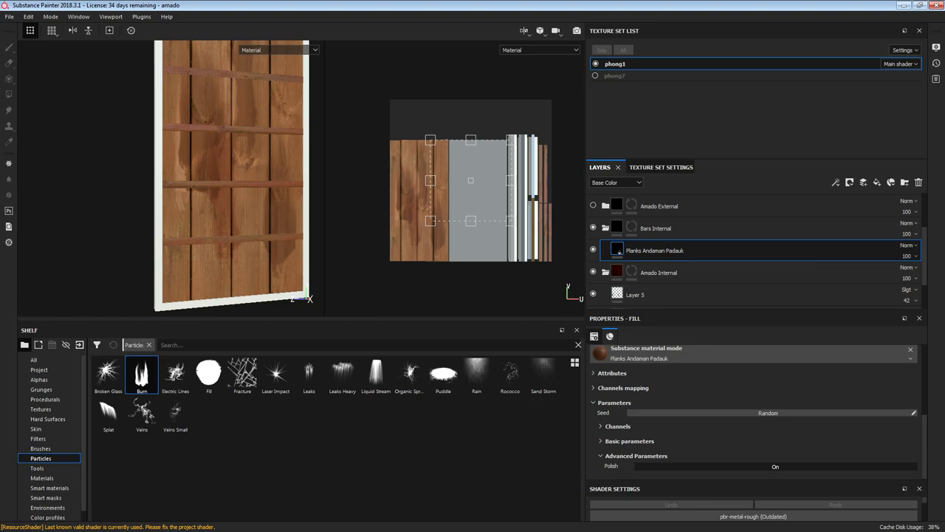
pyautogui.scroll(-3, 237, 181)
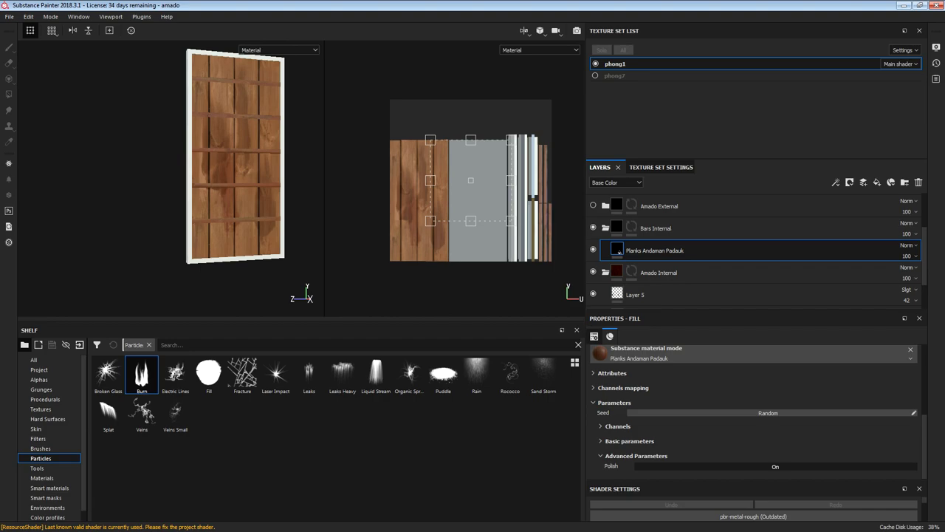
pyautogui.scroll(2, 243, 170)
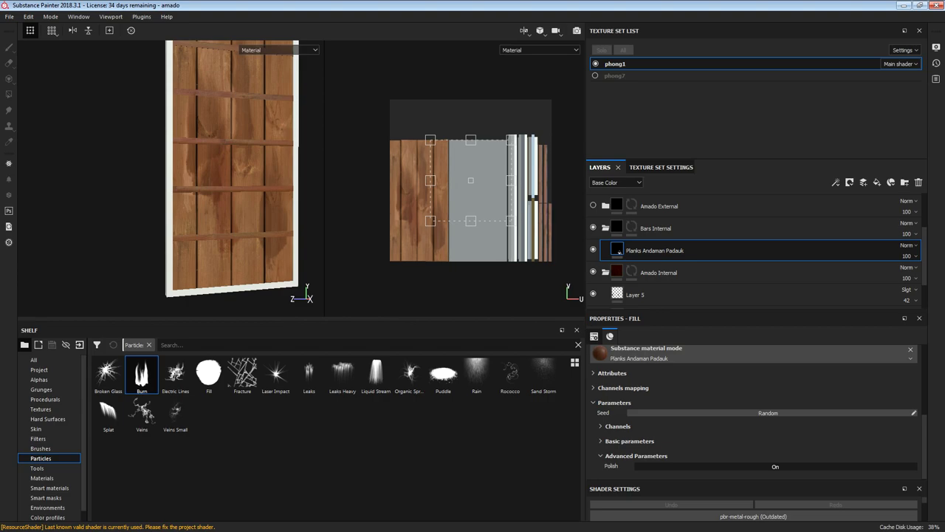
pyautogui.scroll(1, 580, 234)
pyautogui.scroll(2, 753, 251)
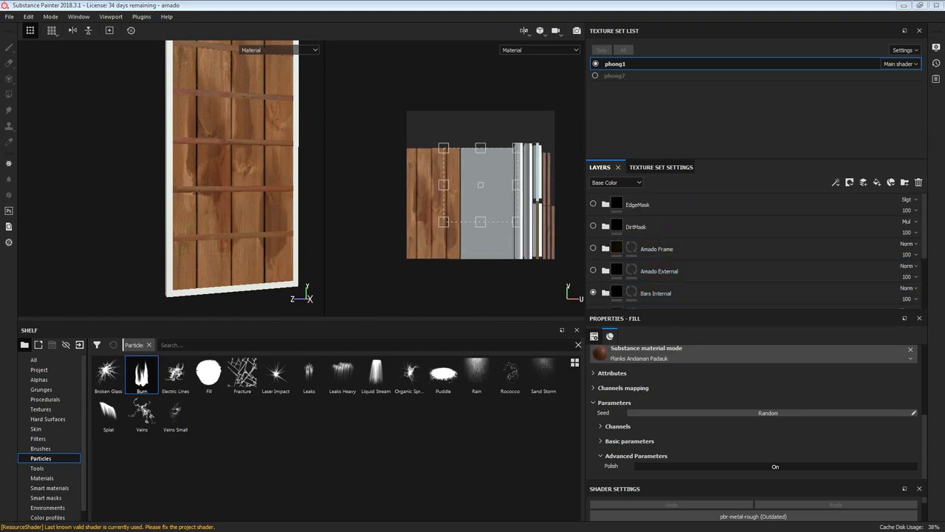
# Turn the panel to its external side, then show the Amado External folder and expand its layers.
pyautogui.keyDown('alt'); pyautogui.moveTo(221, 185); pyautogui.dragTo(251, 184); pyautogui.keyUp('alt')
pyautogui.scroll(-1, 244, 177)
pyautogui.keyDown('alt'); pyautogui.moveTo(244, 177); pyautogui.dragTo(214, 213, button='middle'); pyautogui.keyUp('alt')
pyautogui.keyDown('alt'); pyautogui.moveTo(284, 181); pyautogui.dragTo(303, 185); pyautogui.keyUp('alt')
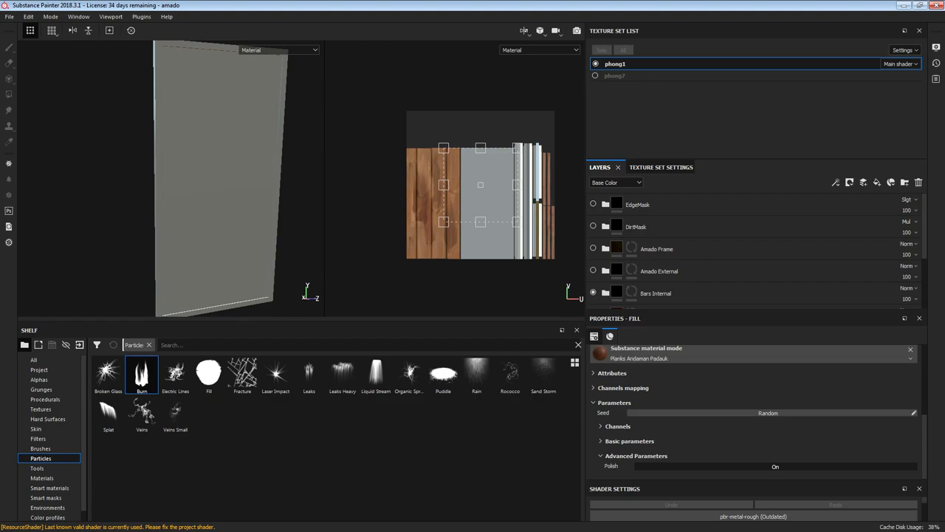
pyautogui.click(593, 270)
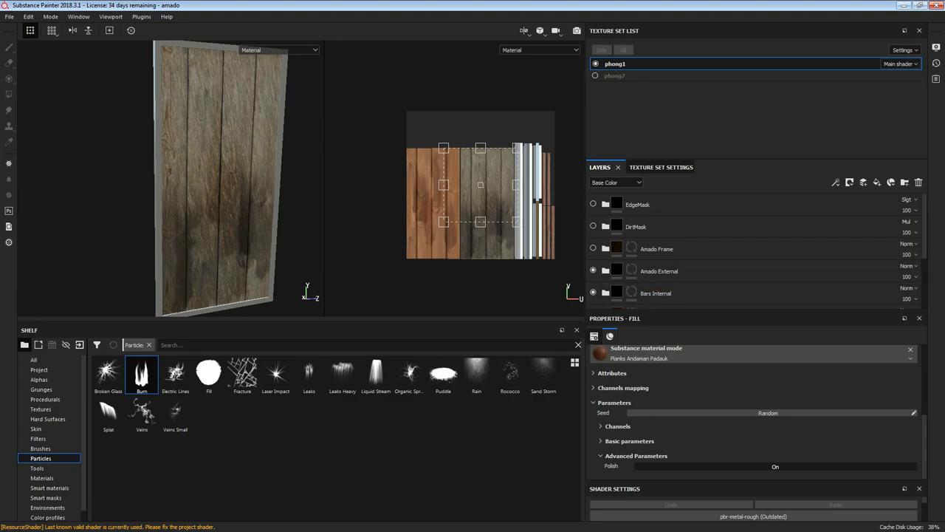
pyautogui.click(606, 270)
pyautogui.scroll(-5, 753, 251)
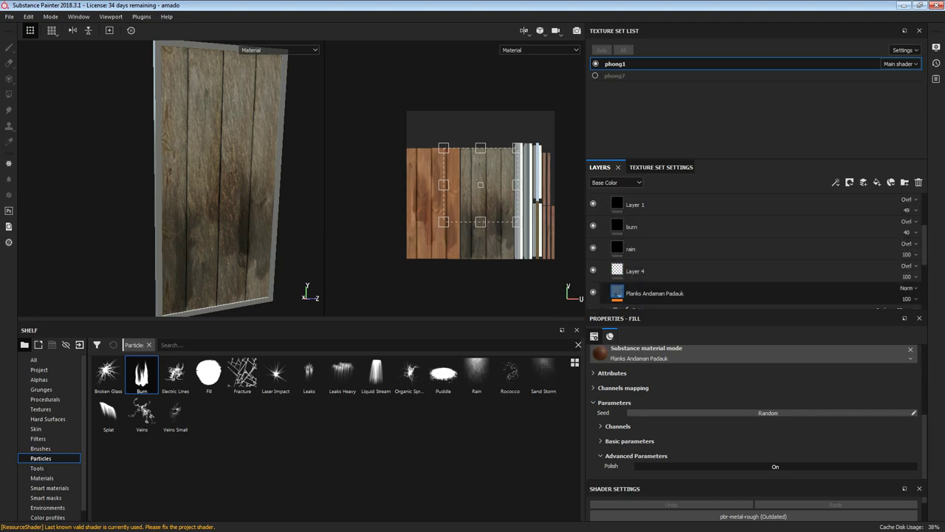
# Hide Layer 1, burn, rain, Layer 4 and the plank layer's Paint effect in Amado External.
pyautogui.scroll(1, 753, 251)
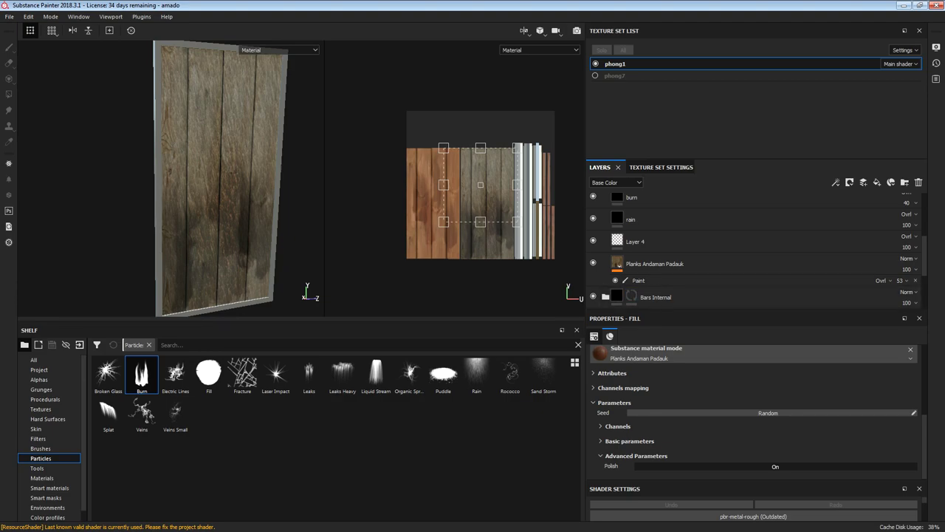
pyautogui.hotkey('ctrl', 'z')
pyautogui.hotkey('ctrl', 'z')
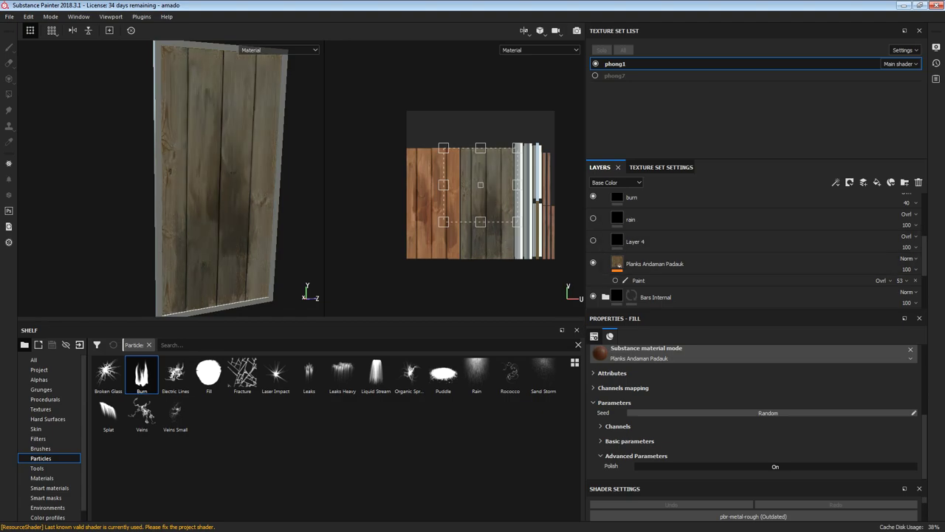
pyautogui.scroll(1, 604, 289)
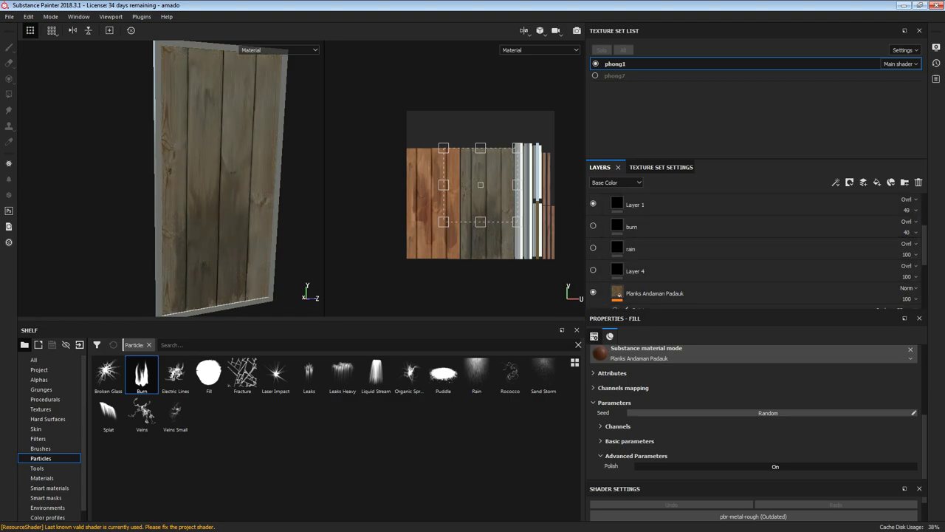
pyautogui.scroll(3, 664, 244)
pyautogui.scroll(-2, 739, 251)
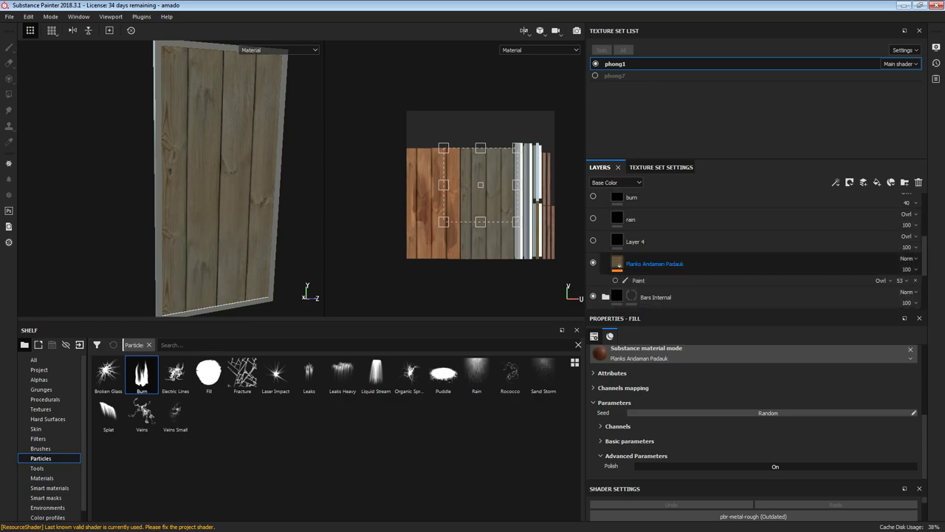
# Inspect the bare external plank material up close and show the Paint effect on its Planks Andaman Padauk layer.
pyautogui.scroll(-2, 753, 251)
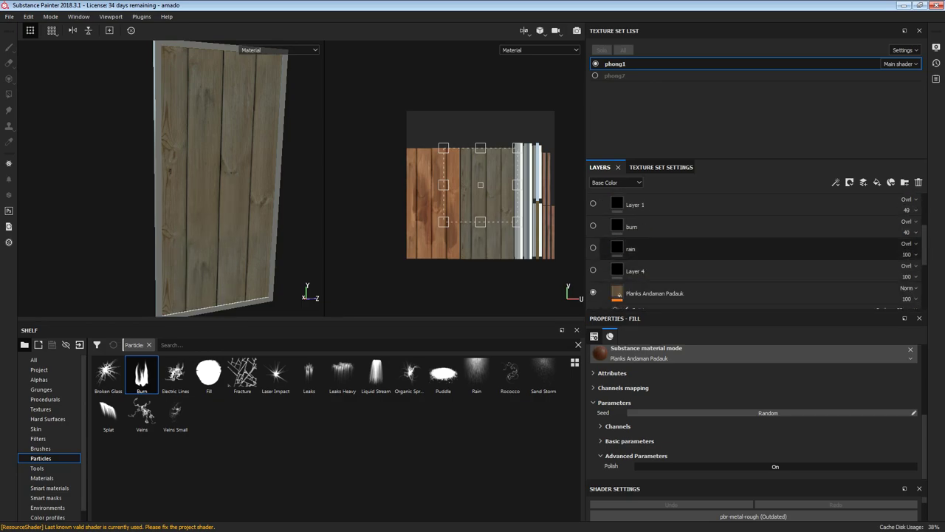
pyautogui.scroll(-2, 753, 251)
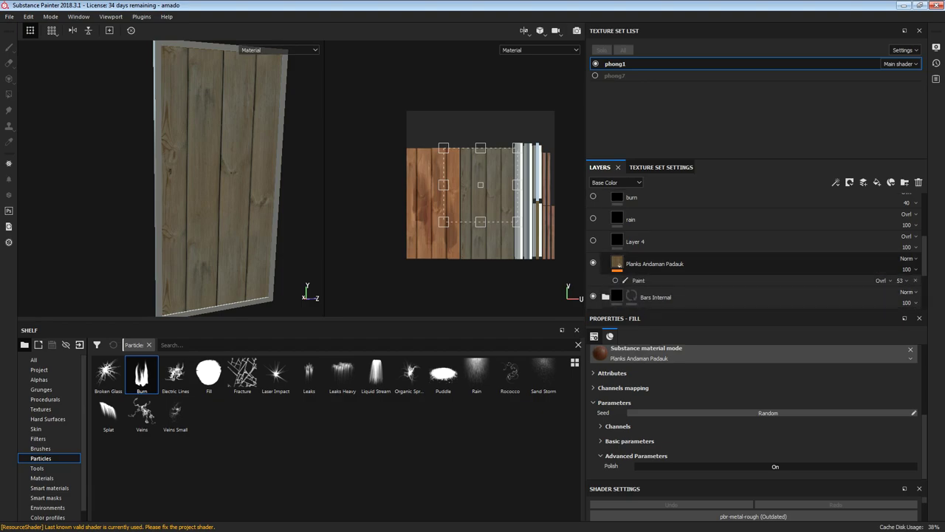
pyautogui.scroll(-2, 244, 192)
pyautogui.scroll(4, 244, 192)
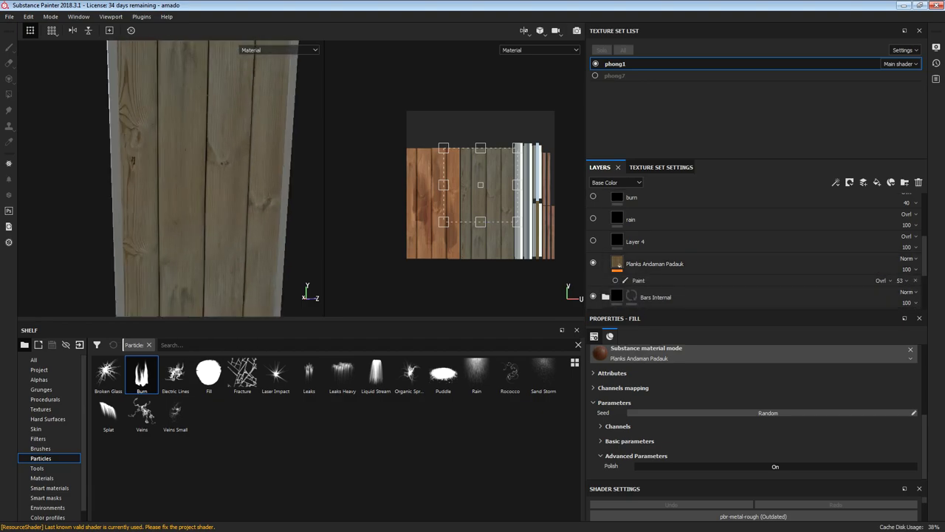
pyautogui.scroll(-4, 244, 196)
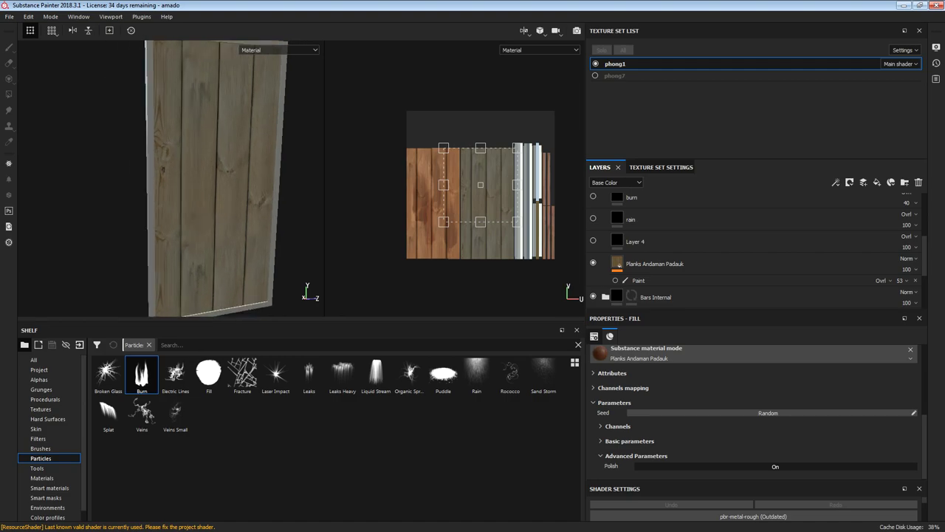
pyautogui.scroll(2, 222, 200)
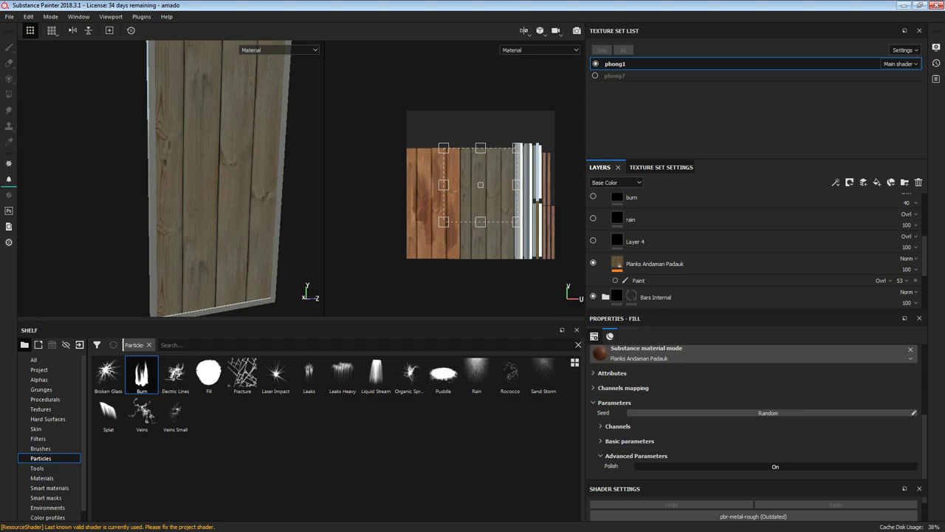
pyautogui.click(616, 280)
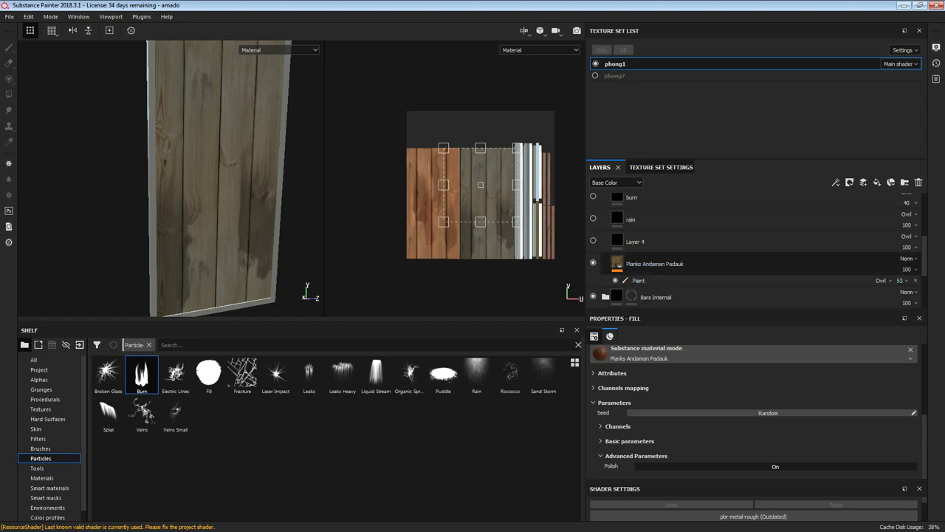
# Show the burn and rain layers above the external planks.
pyautogui.scroll(1, 702, 251)
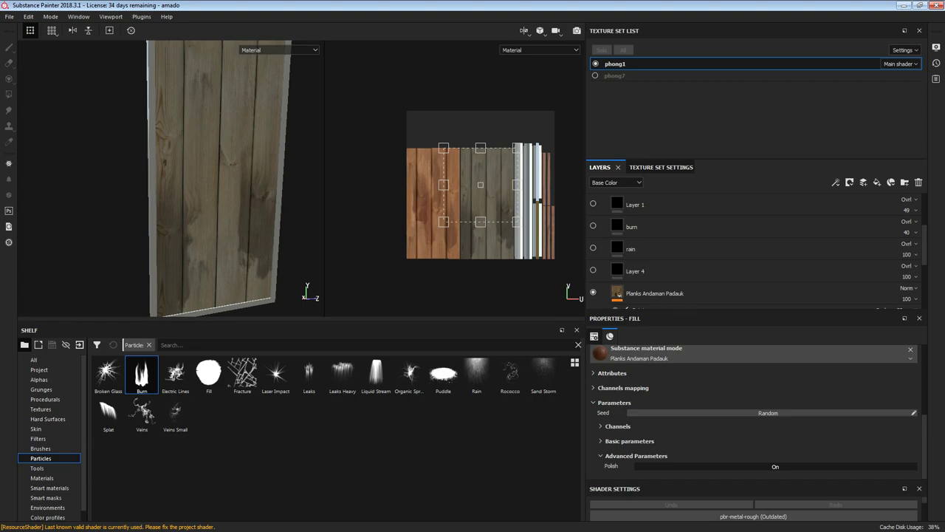
pyautogui.click(593, 225)
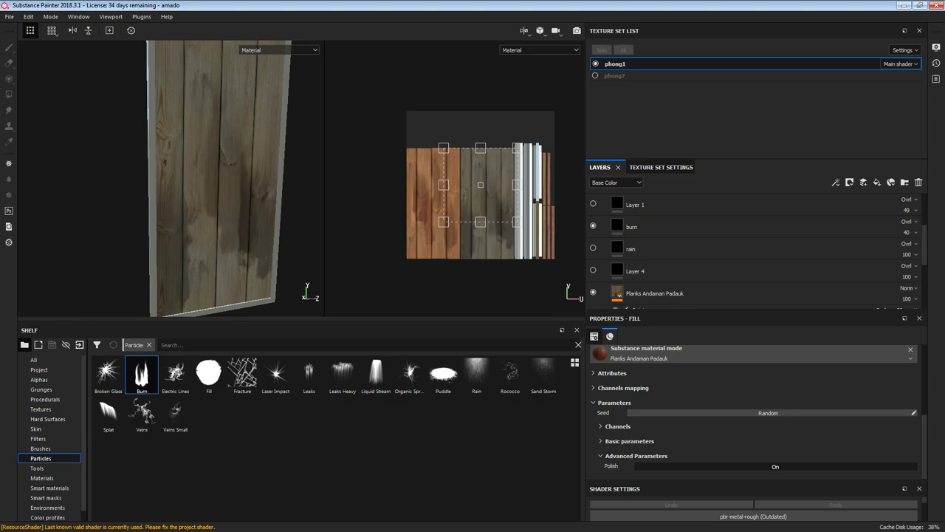
pyautogui.scroll(-1, 253, 236)
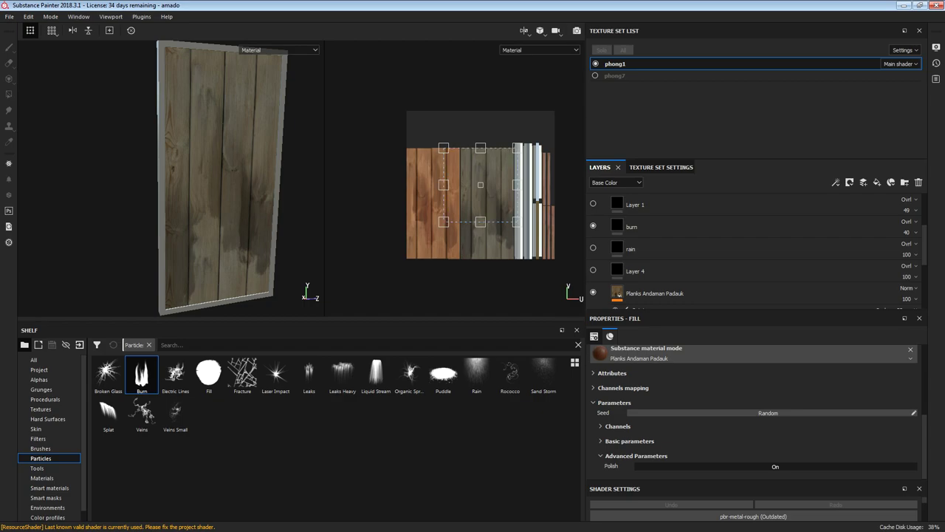
pyautogui.click(593, 248)
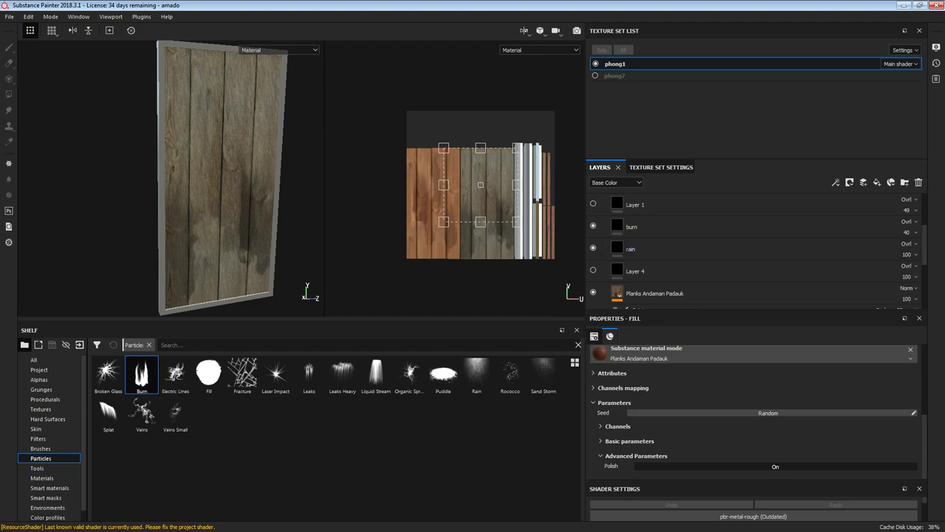
# Show Layer 1 at the top of the Amado External folder, above the burn layer.
pyautogui.click(593, 226)
pyautogui.click(593, 225)
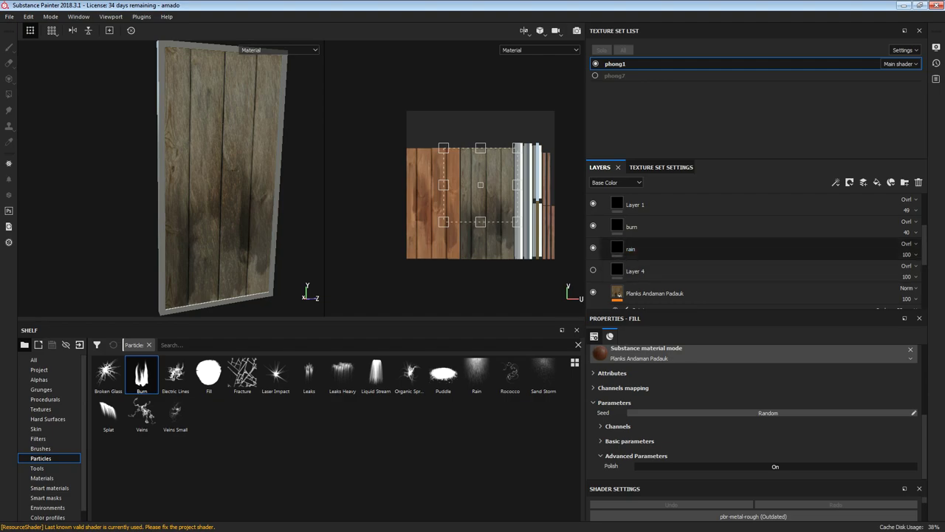
pyautogui.scroll(2, 753, 251)
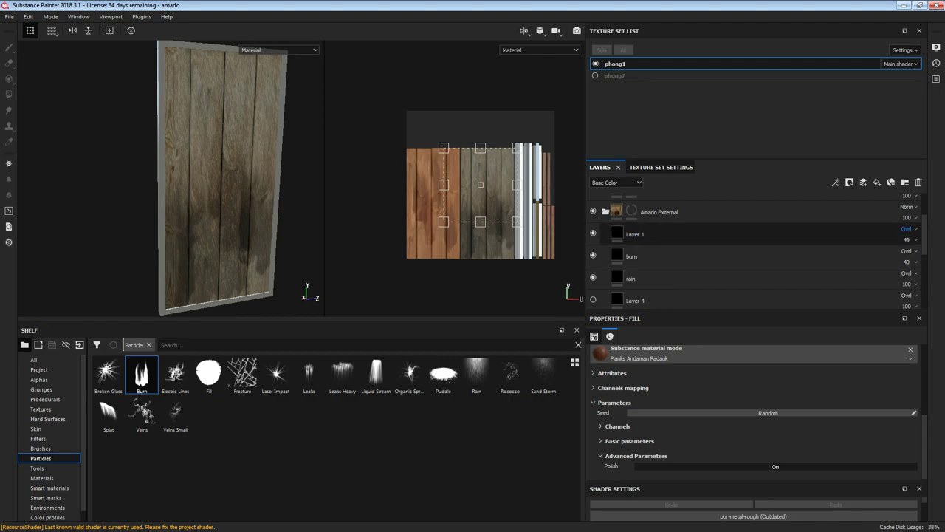
# Set Layer 1's blending mode to Normal and its opacity to 100 to expose its raw painted burn marks.
pyautogui.click(906, 229)
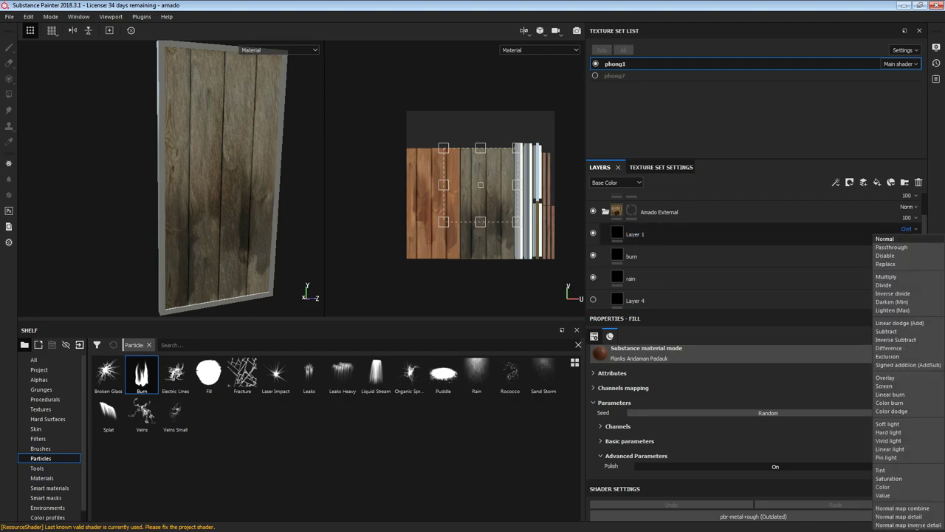
pyautogui.click(885, 239)
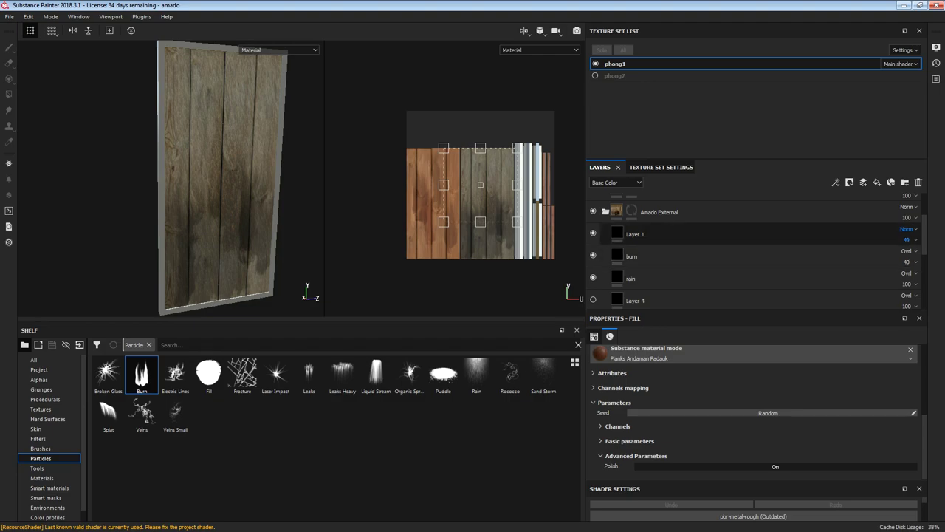
pyautogui.click(907, 239)
pyautogui.moveTo(917, 256); pyautogui.dragTo(940, 256)
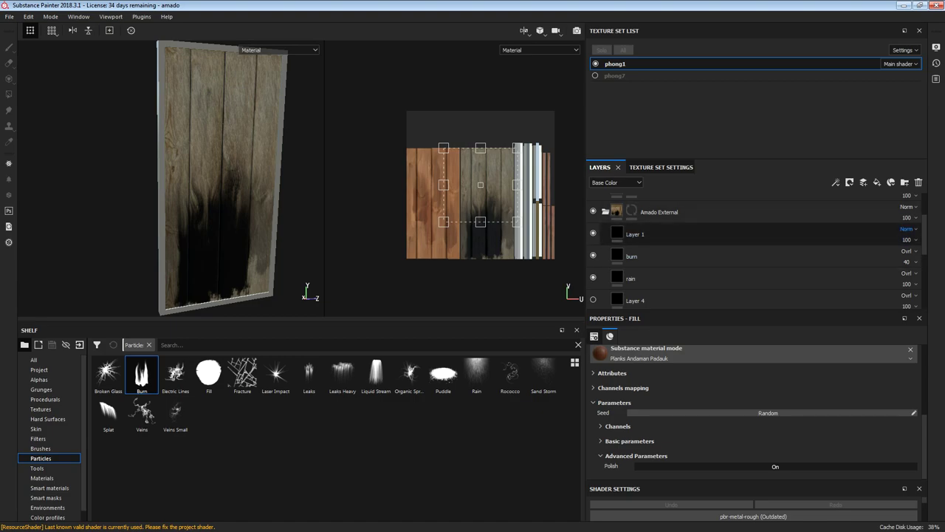
# Return Layer 1 to Overlay blending and set its opacity to 49.
pyautogui.click(907, 229)
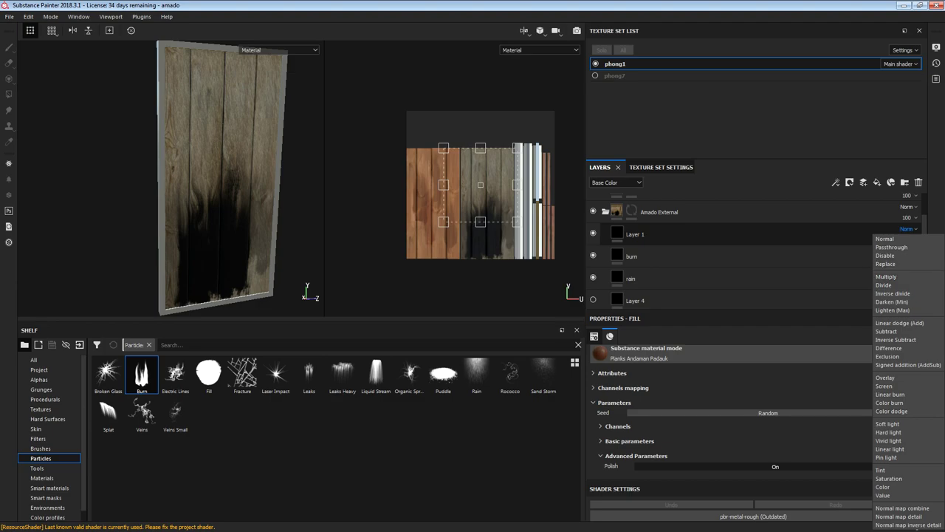
pyautogui.click(636, 235)
pyautogui.click(906, 229)
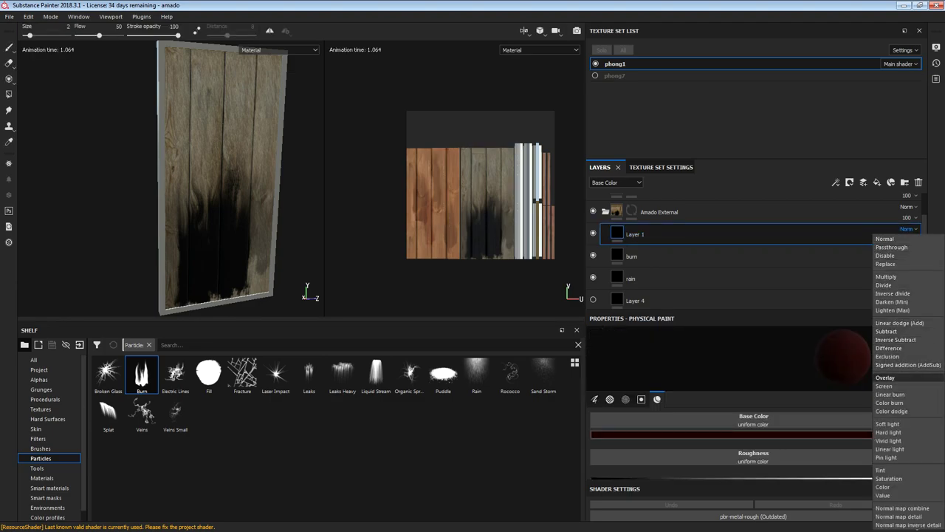
pyautogui.click(885, 377)
pyautogui.click(906, 239)
pyautogui.moveTo(941, 257); pyautogui.dragTo(918, 257)
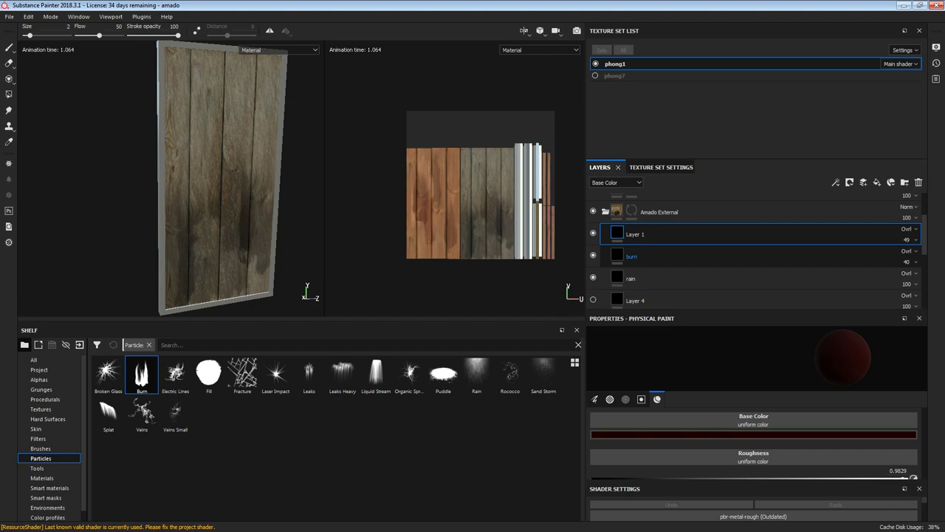
# Set the burn layer to Normal blending at opacity 100 and inspect its dark stain on the planks up close.
pyautogui.click(631, 256)
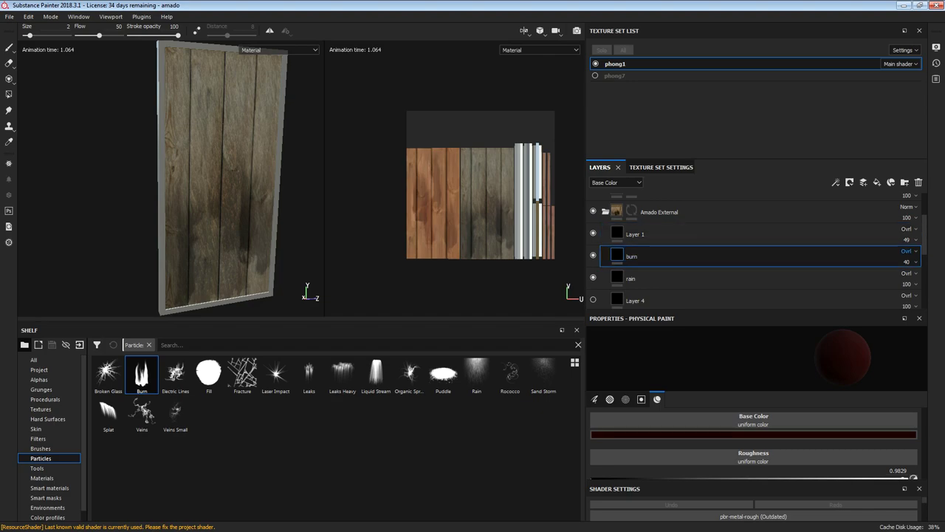
pyautogui.click(906, 252)
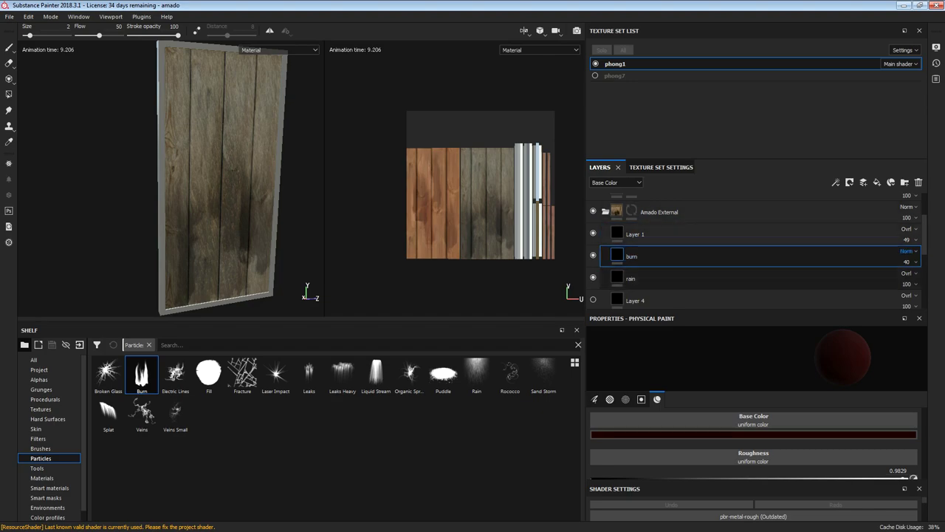
pyautogui.click(908, 278)
pyautogui.click(907, 261)
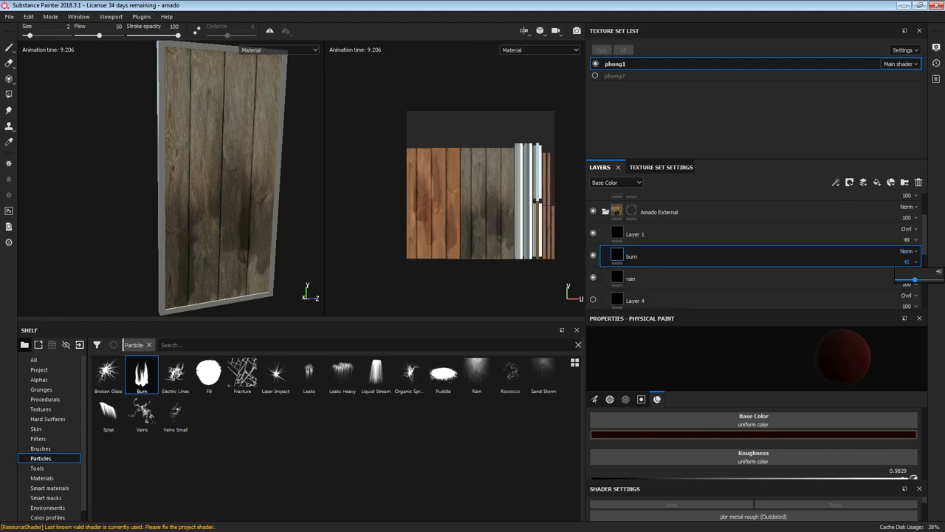
pyautogui.moveTo(915, 279); pyautogui.dragTo(940, 280)
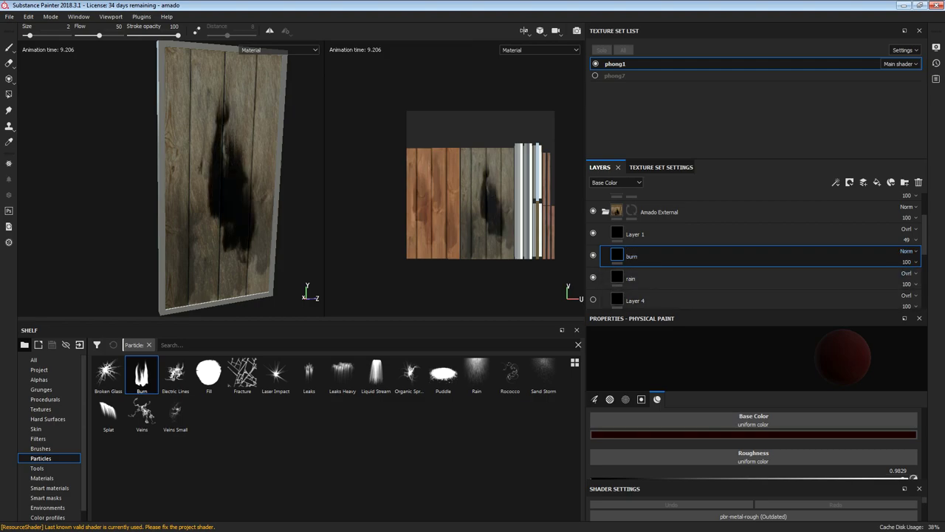
pyautogui.scroll(3, 271, 236)
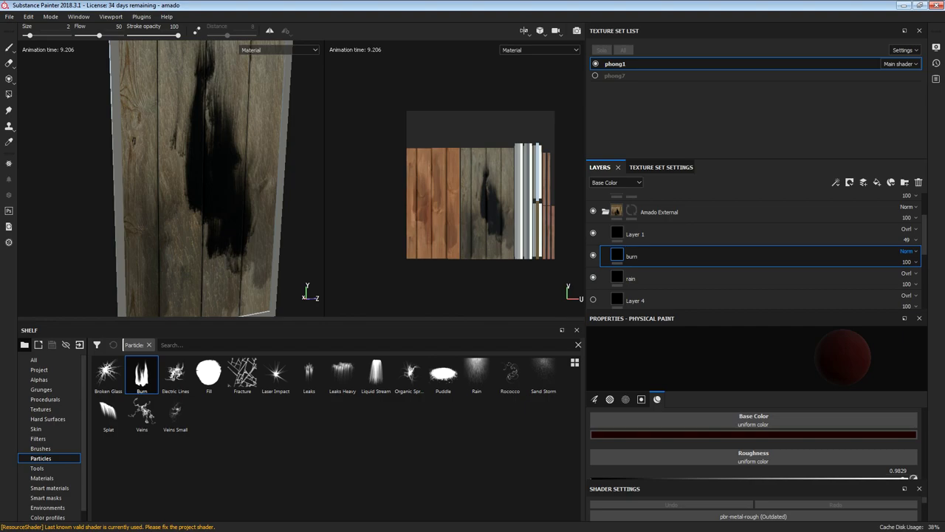
# Set the burn layer's blending mode back to Overlay and its opacity to 44.
pyautogui.click(907, 234)
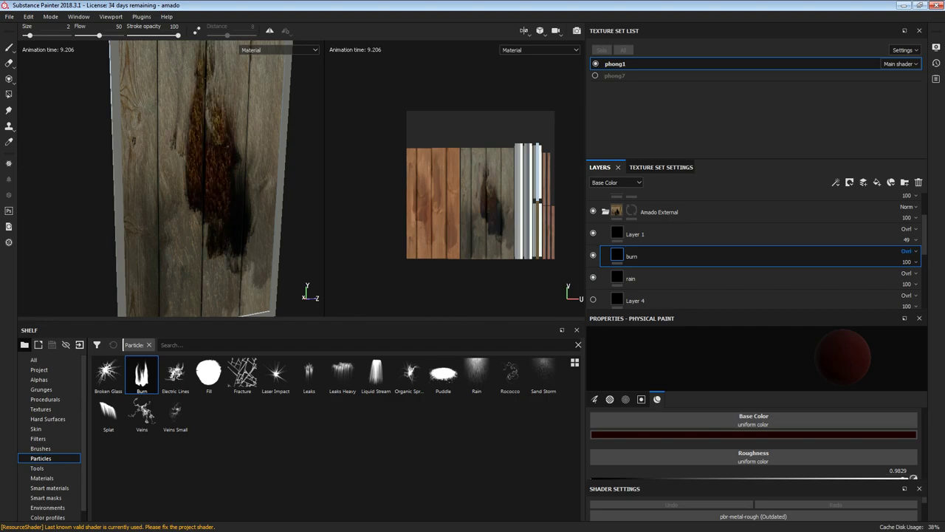
pyautogui.click(907, 262)
pyautogui.moveTo(941, 279); pyautogui.dragTo(917, 279)
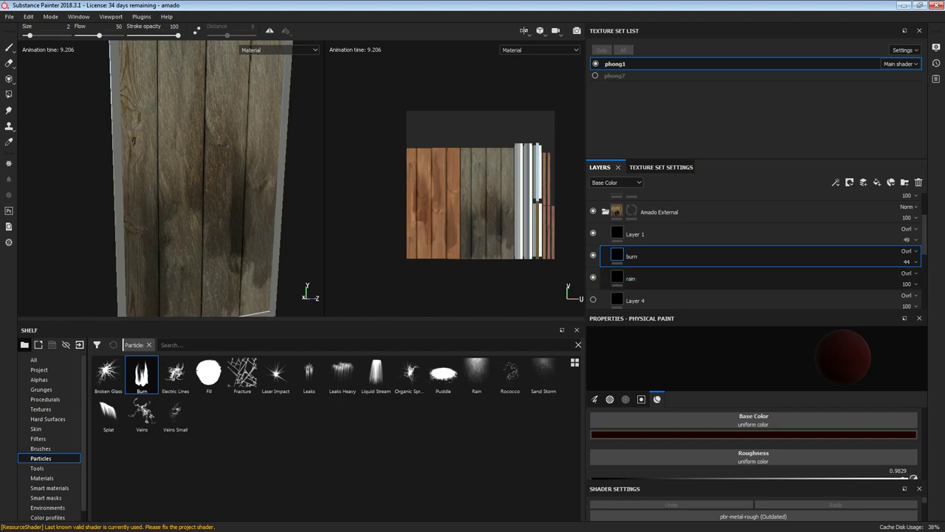
# Add a new paint layer directly above the rain layer in the Amado External folder.
pyautogui.click(753, 278)
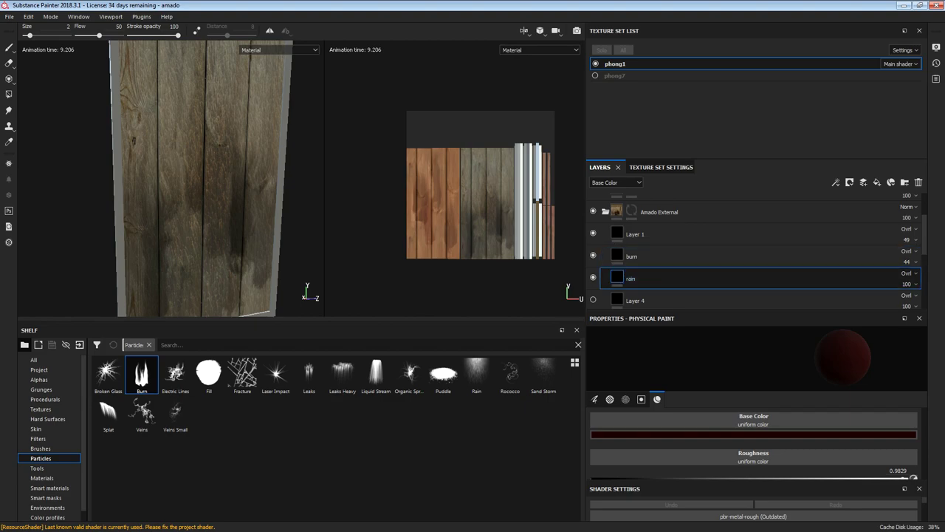
pyautogui.scroll(-1, 756, 251)
pyautogui.scroll(2, 757, 251)
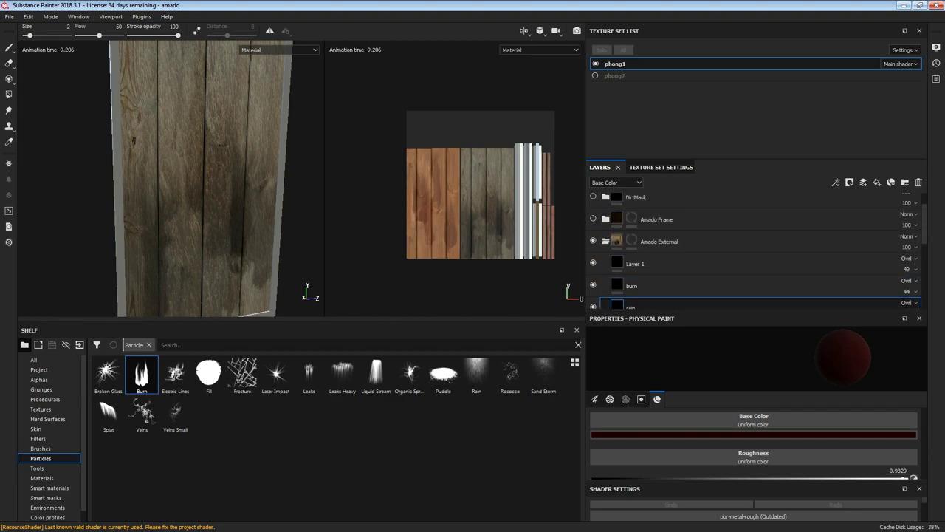
pyautogui.scroll(-1, 757, 252)
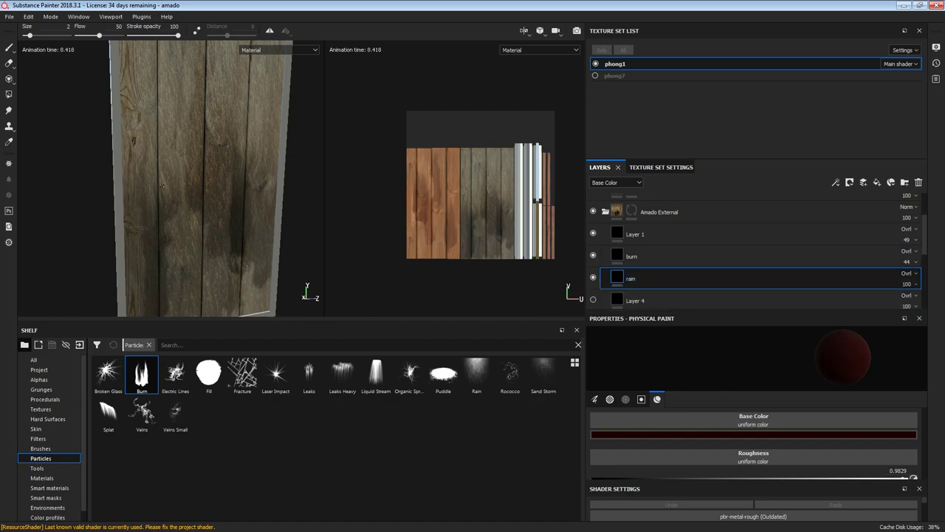
pyautogui.keyDown('alt'); pyautogui.moveTo(161, 183); pyautogui.dragTo(184, 187); pyautogui.keyUp('alt')
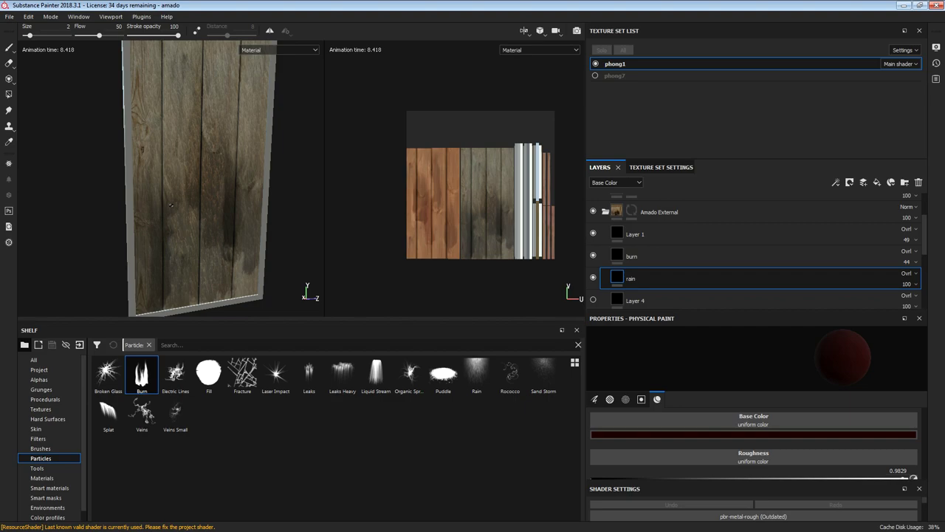
pyautogui.scroll(1, 754, 244)
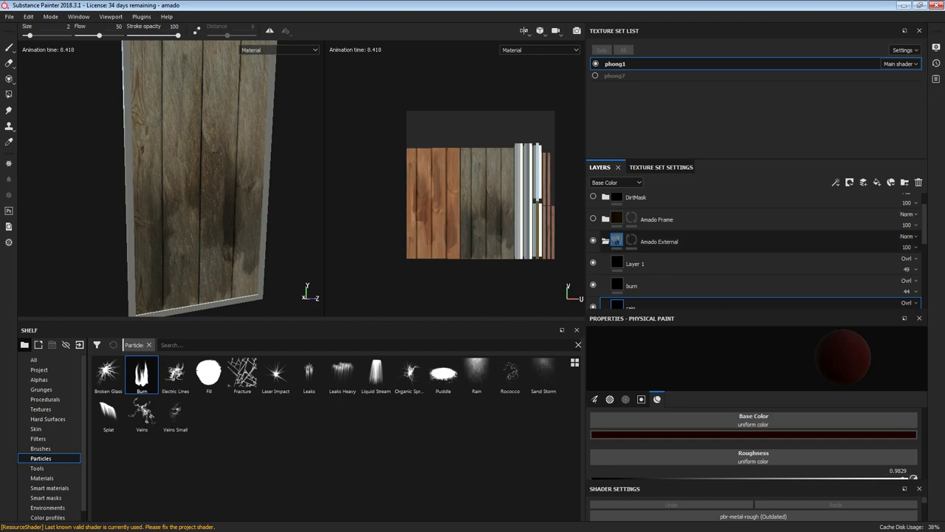
pyautogui.scroll(2, 753, 243)
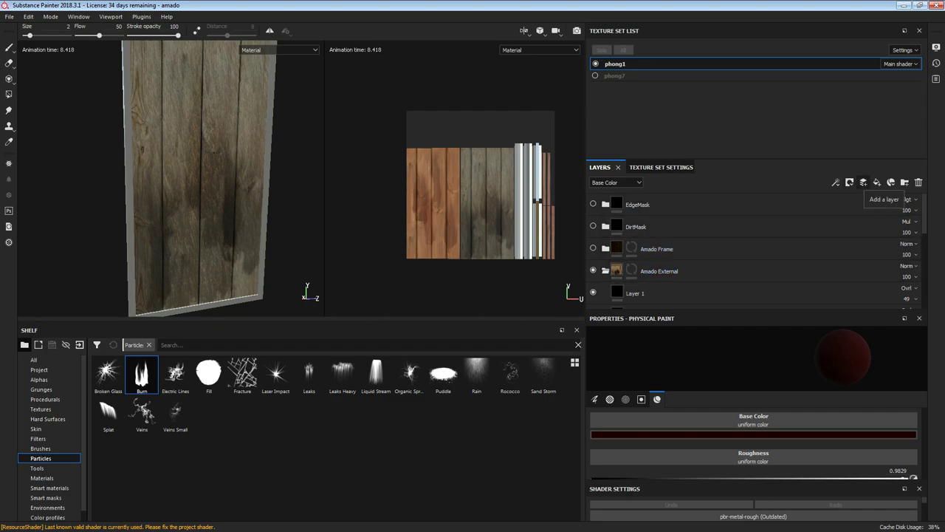
pyautogui.scroll(-1, 753, 294)
pyautogui.scroll(1, 754, 293)
pyautogui.scroll(-3, 739, 280)
pyautogui.click(738, 278)
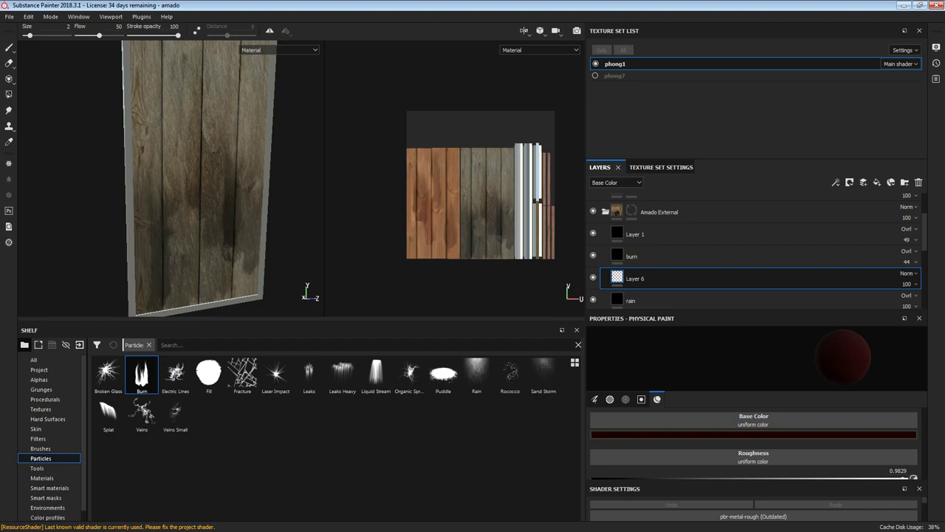
# Set the paint's base color to near-white, with R, G and B at 0.986.
pyautogui.click(733, 434)
pyautogui.moveTo(727, 399); pyautogui.dragTo(669, 332)
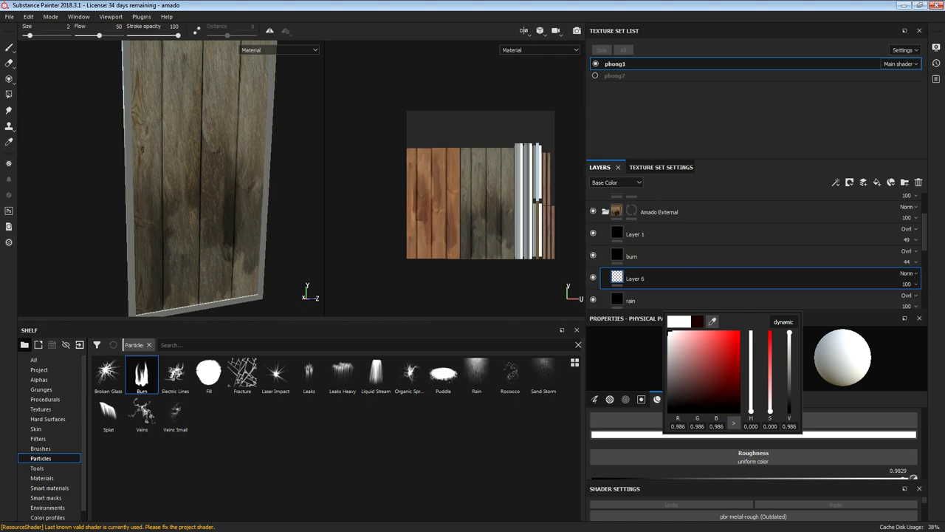
pyautogui.click(874, 422)
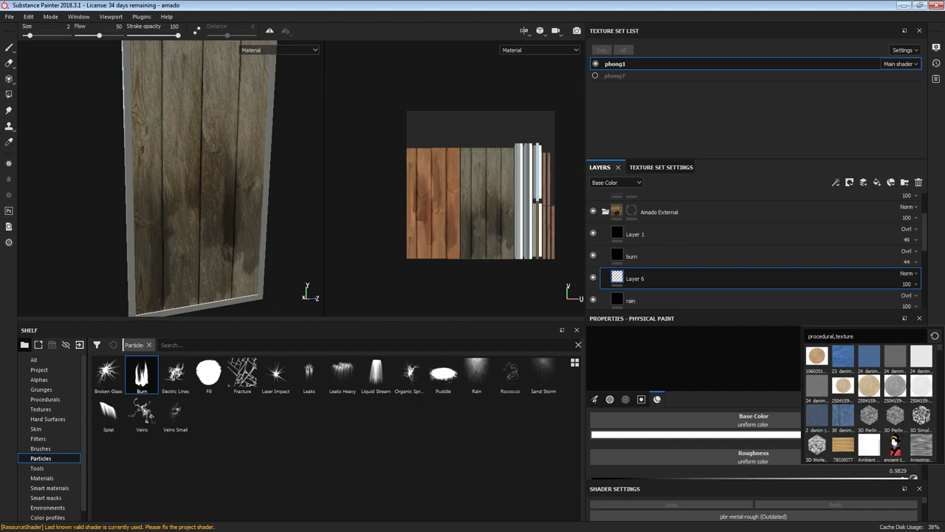
pyautogui.press('Escape')
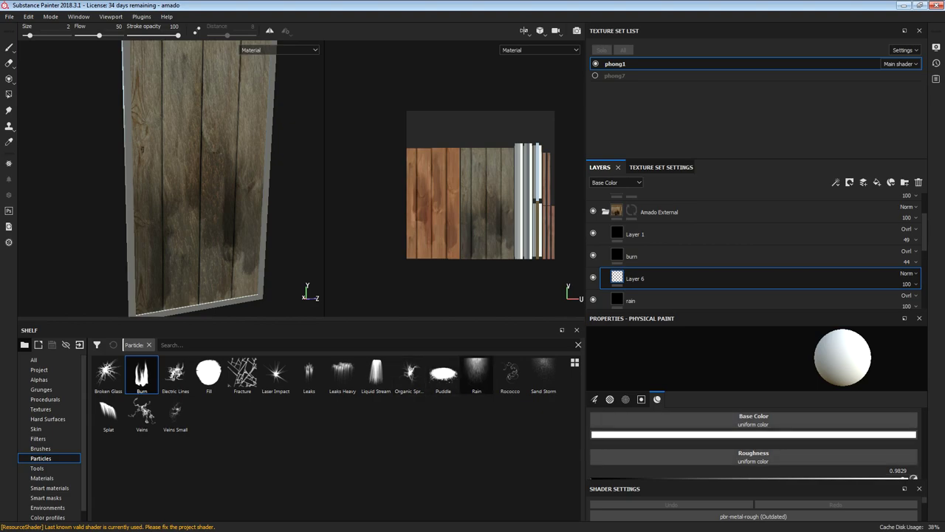
# Choose the Rain particle brush and go through its physics parameters, from gravity and wind to the spawn settings.
pyautogui.click(476, 375)
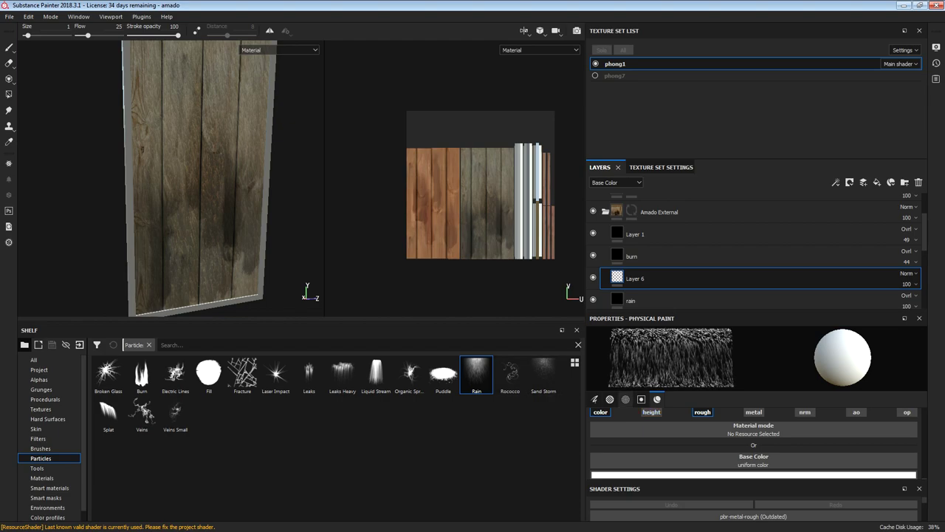
pyautogui.click(641, 399)
pyautogui.scroll(2, 753, 442)
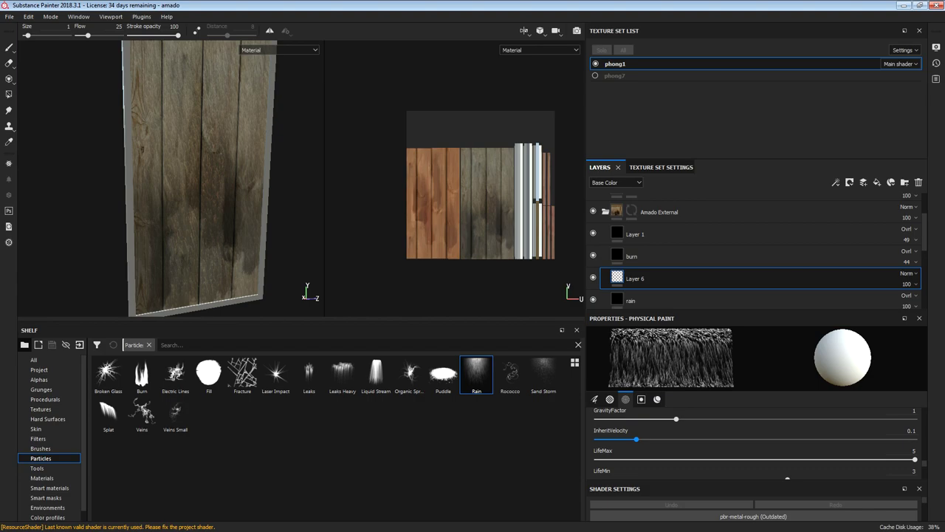
pyautogui.scroll(1, 753, 439)
pyautogui.scroll(-5, 753, 439)
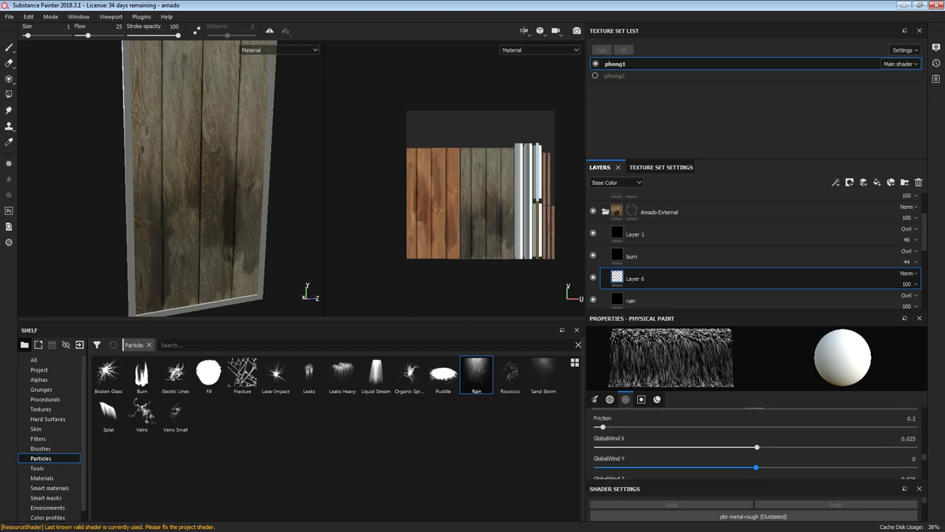
pyautogui.scroll(1, 753, 440)
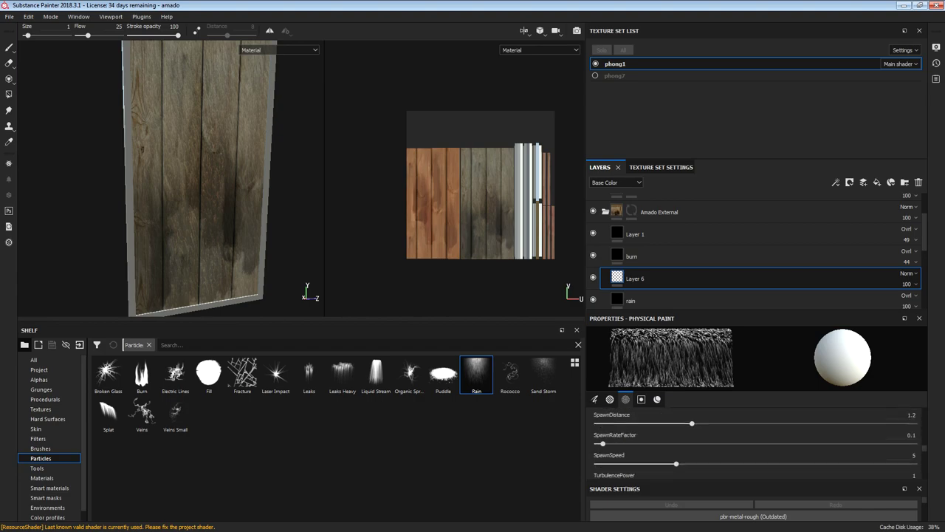
pyautogui.scroll(1, 754, 440)
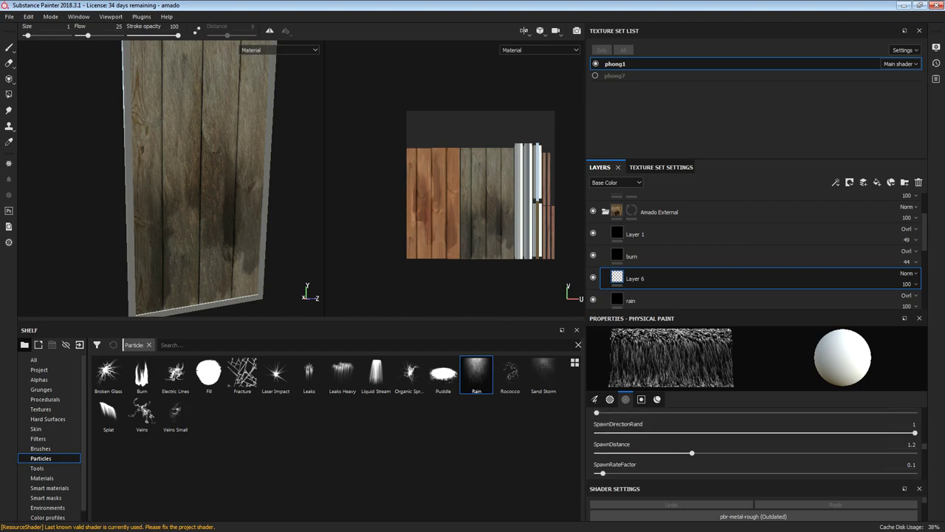
# Try a ParticleLife of 1.8 on the Rain brush.
pyautogui.moveTo(675, 431); pyautogui.dragTo(882, 430)
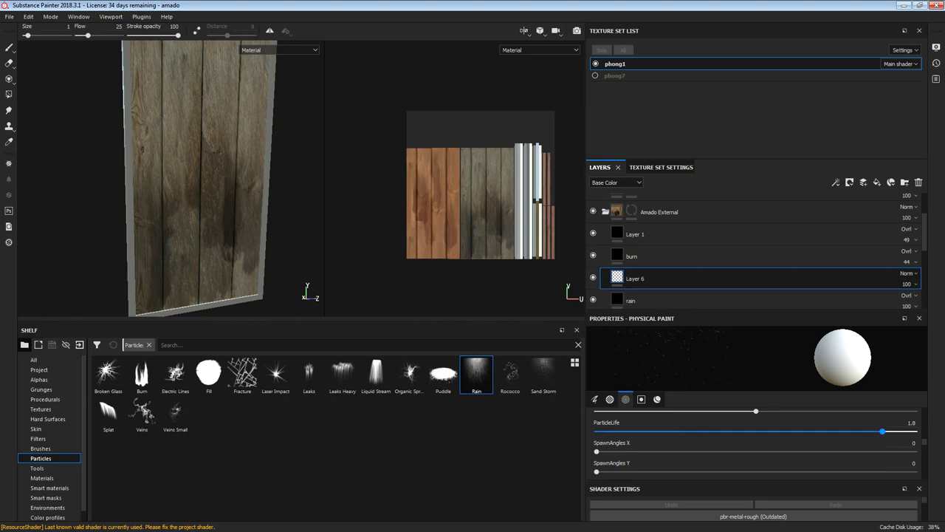
pyautogui.scroll(3, 753, 436)
pyautogui.scroll(1, 753, 439)
pyautogui.scroll(-6, 753, 439)
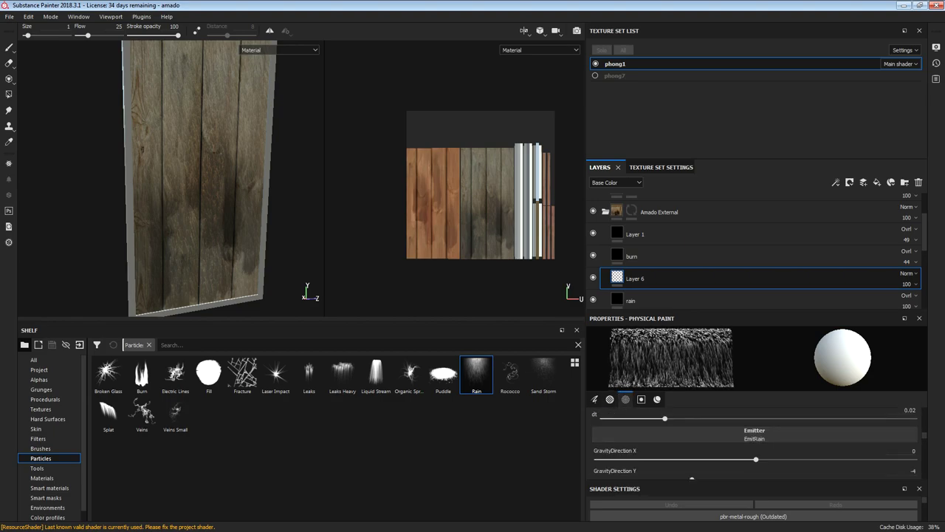
# Examine the Rain brush's alpha shape, emitter and spawn angle parameters.
pyautogui.scroll(6, 753, 439)
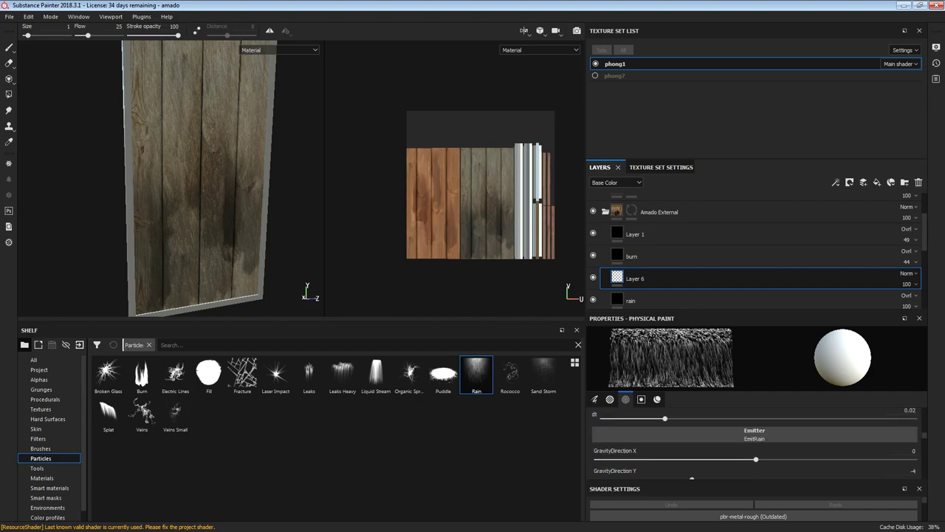
pyautogui.scroll(-1, 754, 443)
pyautogui.scroll(-4, 753, 440)
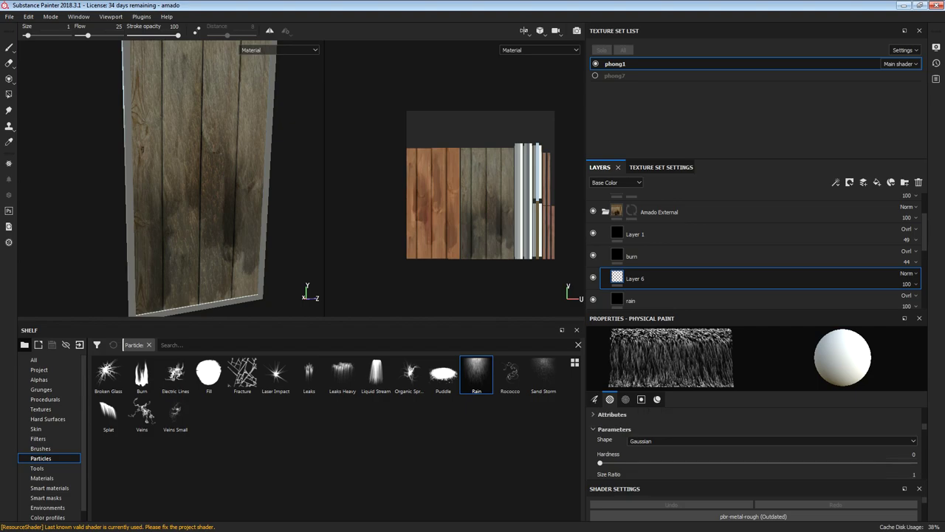
pyautogui.scroll(-3, 753, 443)
pyautogui.scroll(3, 753, 443)
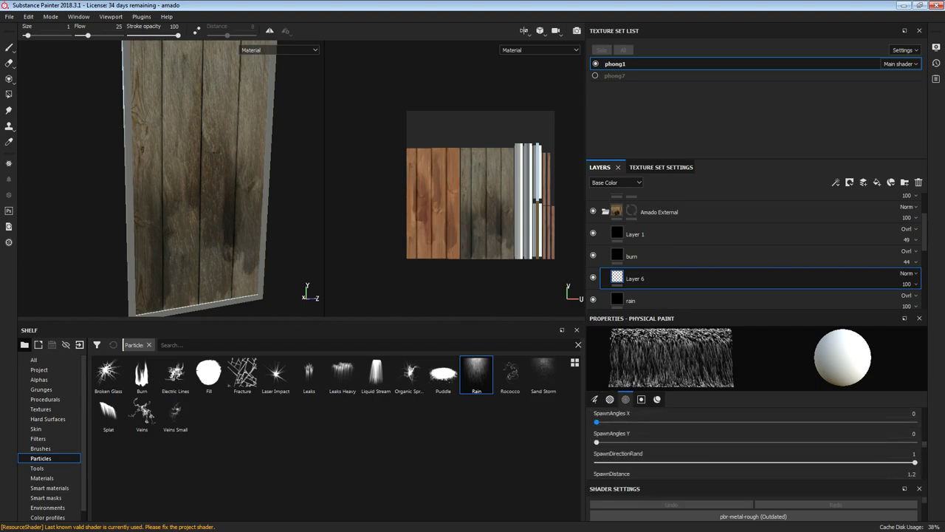
# Check the Rain brush's remaining particle life and gravity parameters and set the brush size to 1.75.
pyautogui.scroll(1, 754, 440)
pyautogui.scroll(-5, 753, 443)
pyautogui.scroll(-3, 754, 443)
pyautogui.scroll(-5, 754, 443)
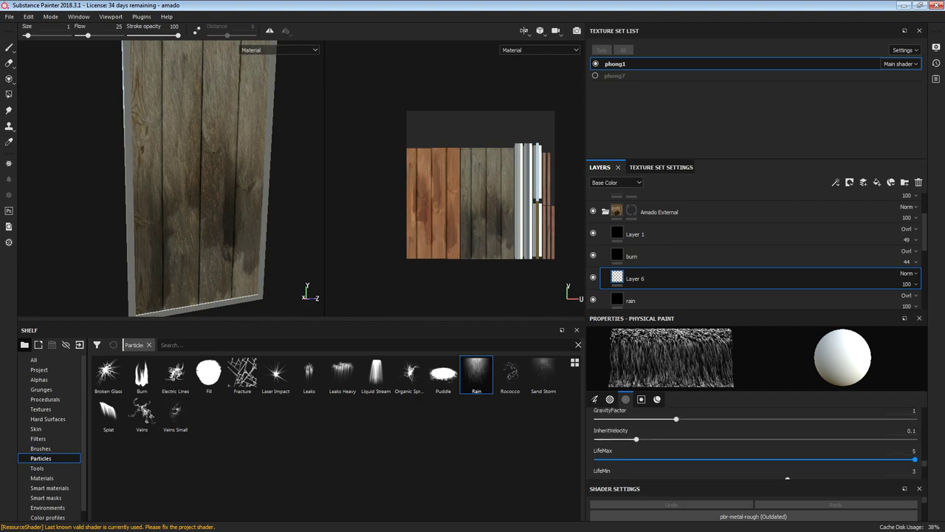
pyautogui.scroll(10, 754, 443)
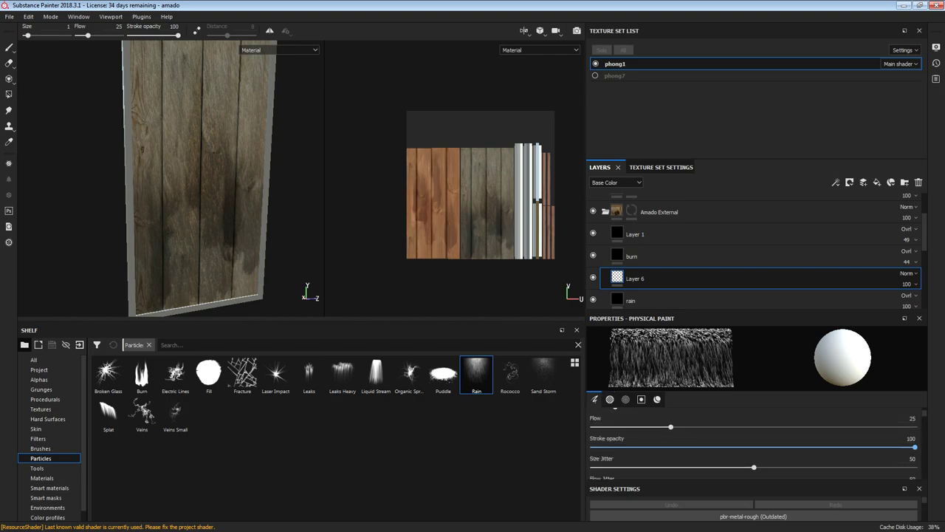
pyautogui.scroll(3, 753, 443)
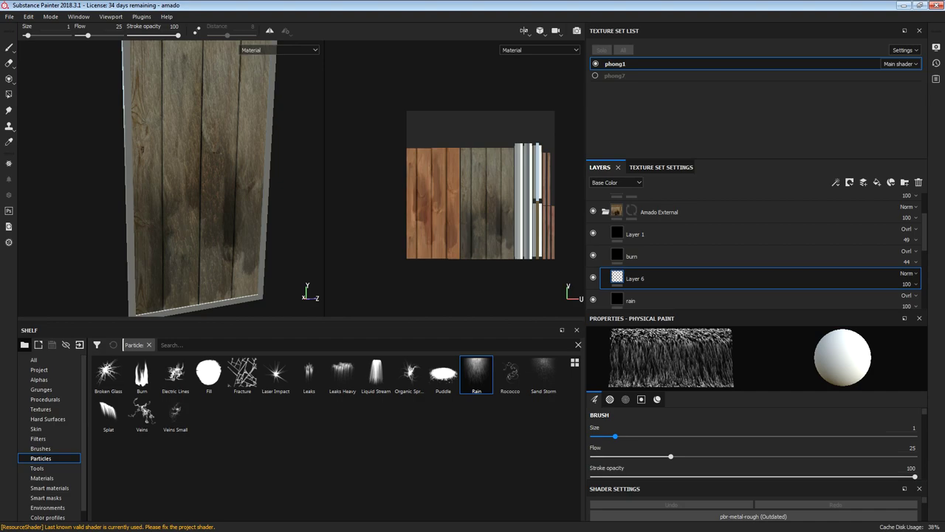
pyautogui.moveTo(616, 436); pyautogui.dragTo(626, 436)
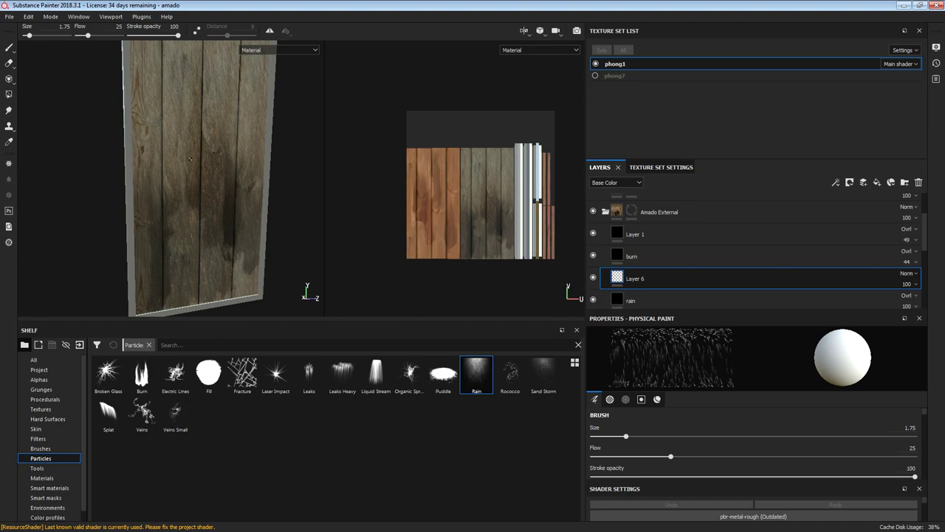
# Paint rain streaks over the panel's external planks on Layer 6 and set the layer's blend mode to Overlay.
pyautogui.keyDown('alt'); pyautogui.moveTo(198, 97); pyautogui.dragTo(193, 128, button='right'); pyautogui.keyUp('alt')
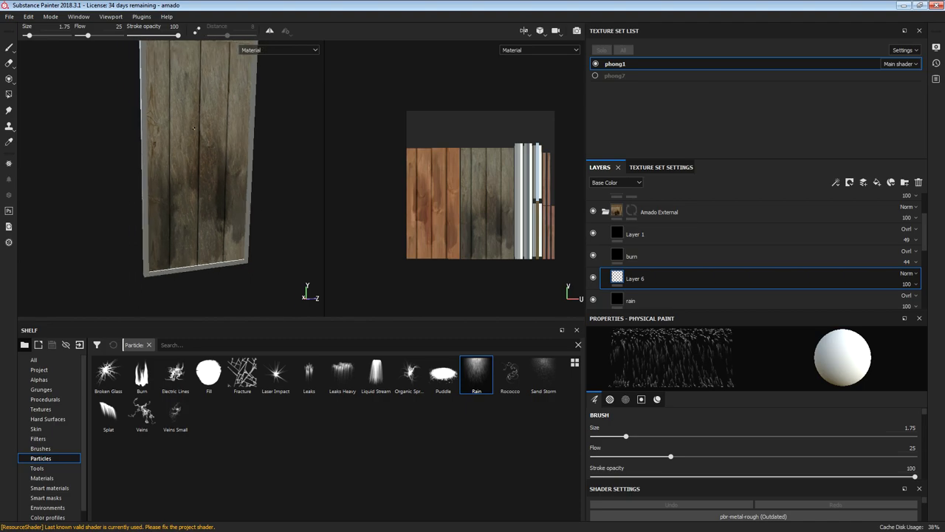
pyautogui.keyDown('alt'); pyautogui.moveTo(191, 110); pyautogui.dragTo(191, 106); pyautogui.keyUp('alt')
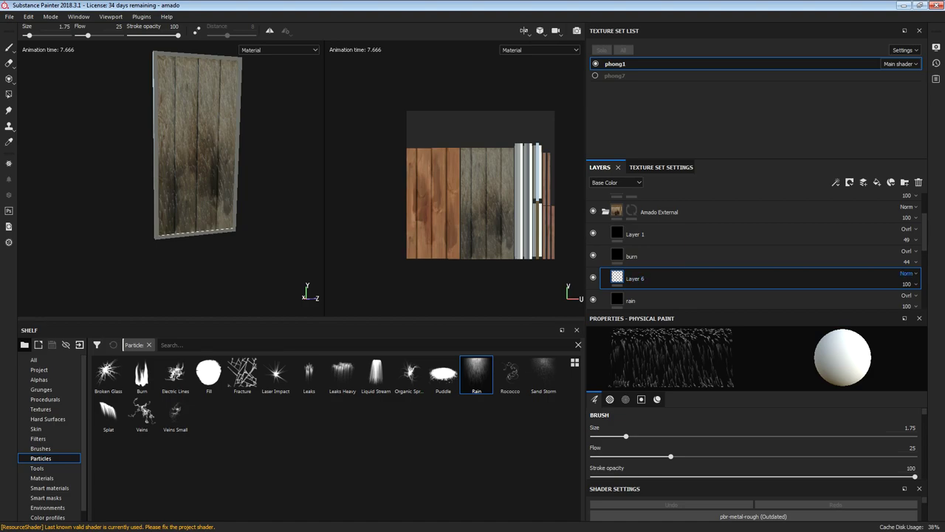
pyautogui.click(901, 212)
pyautogui.scroll(3, 168, 230)
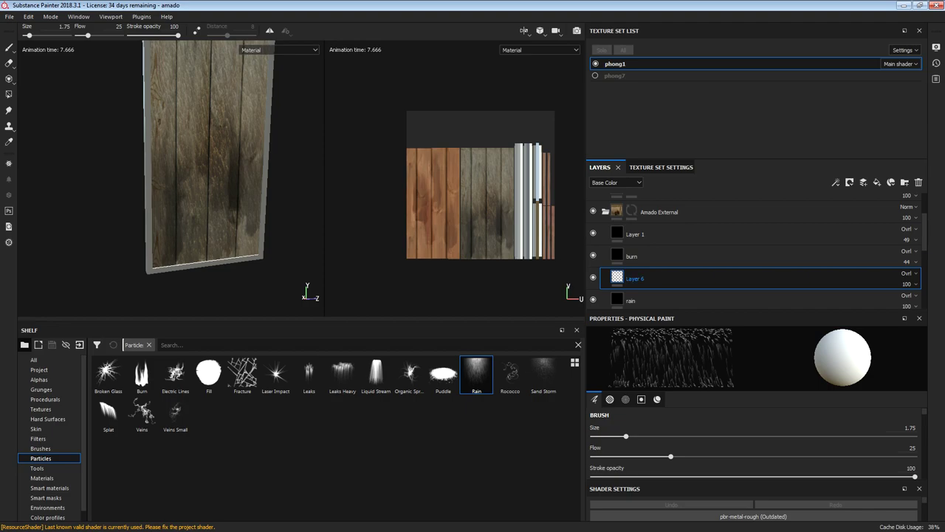
# Delete Layer 6 and collapse the Amado External folder.
pyautogui.press('Delete')
pyautogui.scroll(4, 753, 251)
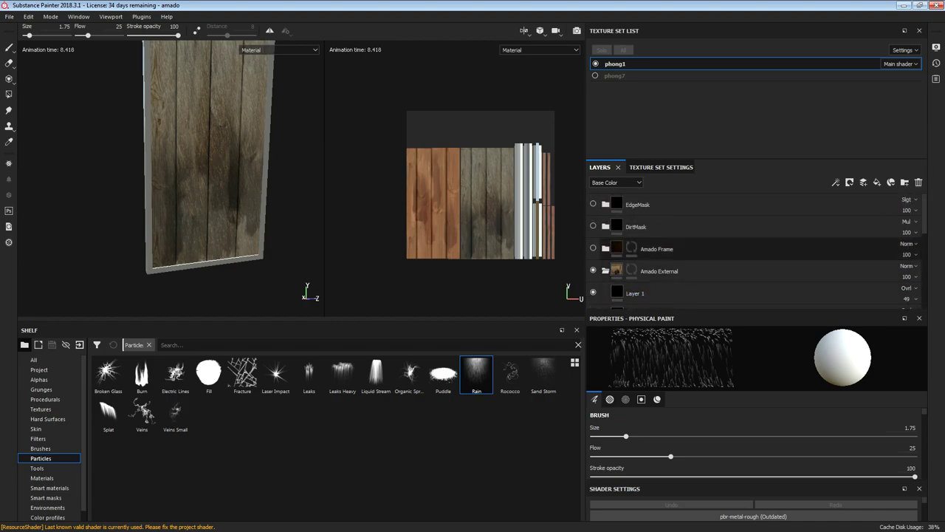
pyautogui.click(605, 271)
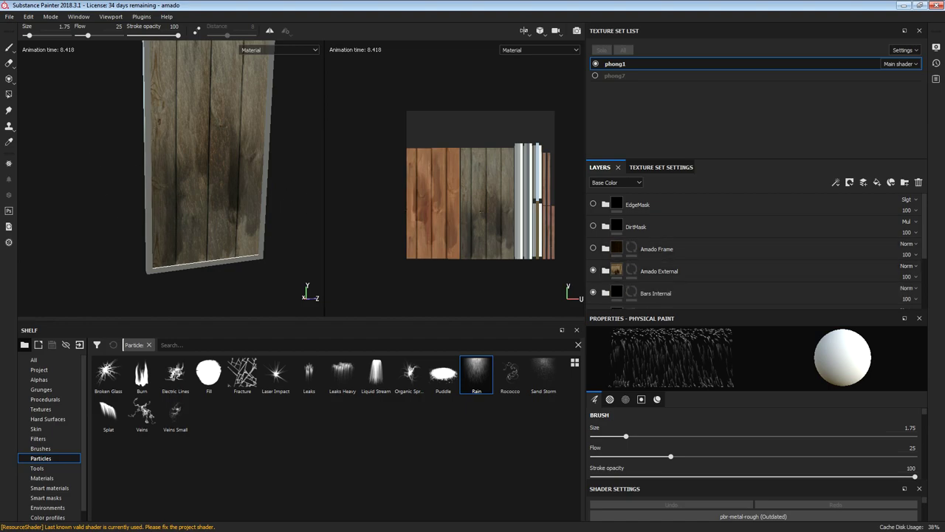
# Make the Amado Frame folder visible and select its Planks Andaman Padauk fill layer to inspect the wood on the frame.
pyautogui.click(593, 249)
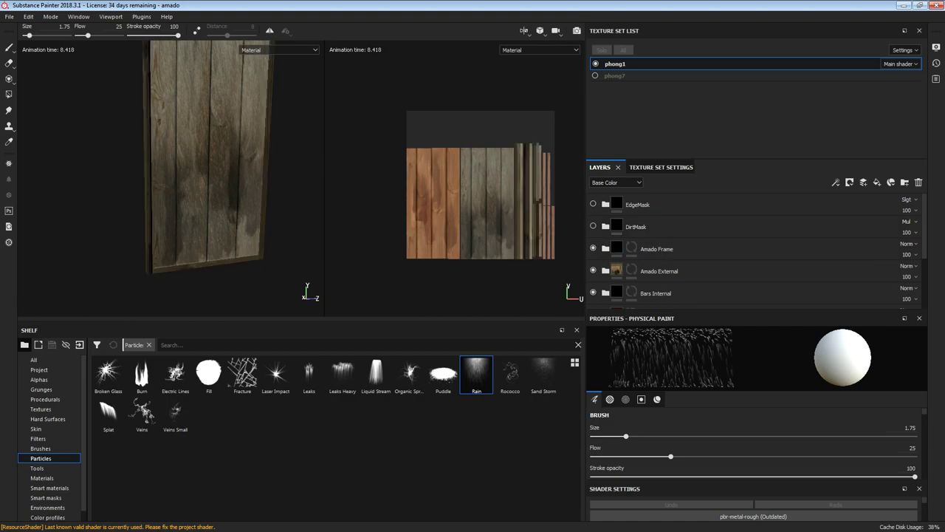
pyautogui.click(606, 248)
pyautogui.click(621, 272)
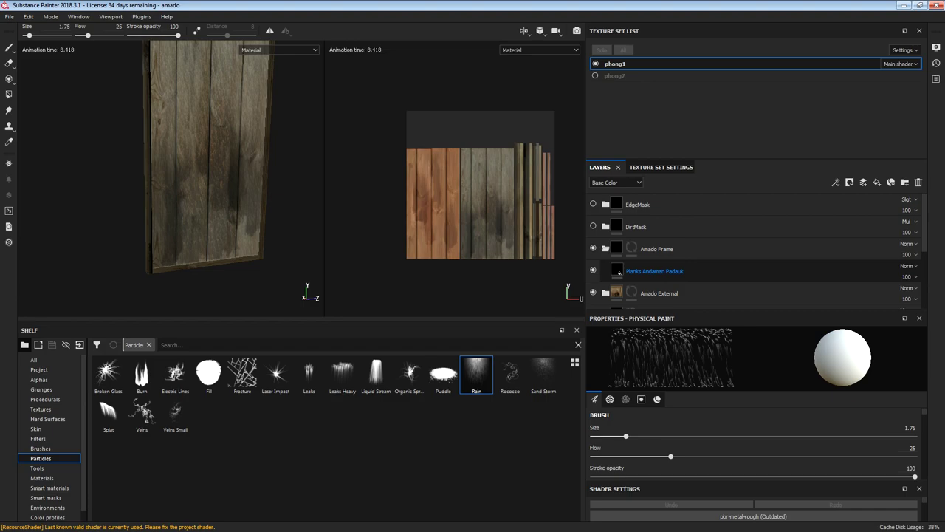
pyautogui.click(654, 271)
pyautogui.scroll(-3, 204, 249)
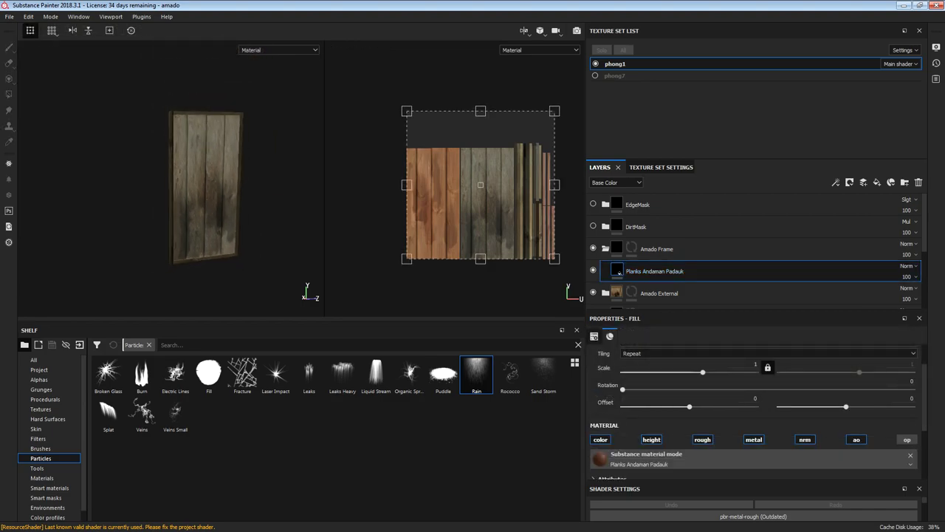
pyautogui.scroll(3, 202, 249)
pyautogui.moveTo(203, 249)
pyautogui.keyDown('alt'); pyautogui.mouseDown()
pyautogui.moveTo(290, 252)
pyautogui.moveTo(201, 249)
pyautogui.mouseUp(); pyautogui.keyUp('alt')
pyautogui.scroll(2, 197, 250)
pyautogui.scroll(1, 201, 249)
pyautogui.keyDown('alt'); pyautogui.moveTo(201, 249); pyautogui.dragTo(145, 284, button='middle'); pyautogui.keyUp('alt')
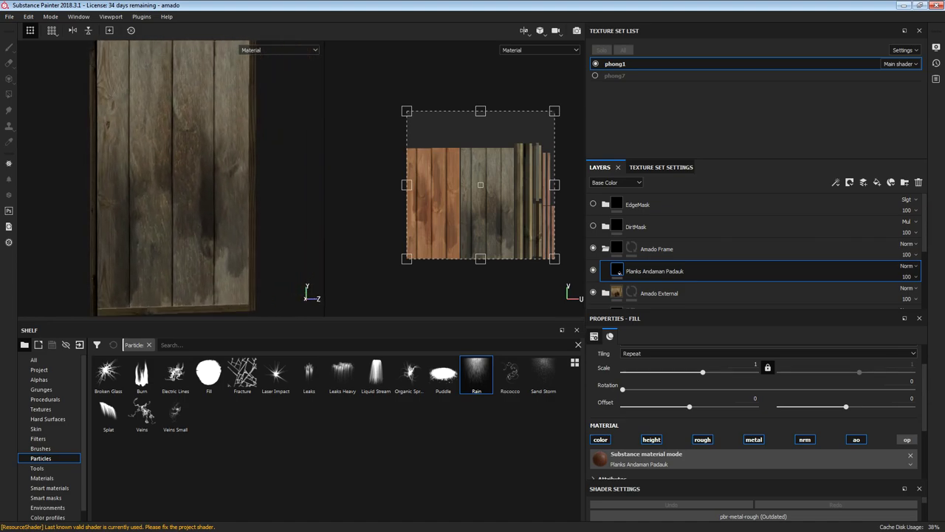
pyautogui.scroll(-2, 148, 251)
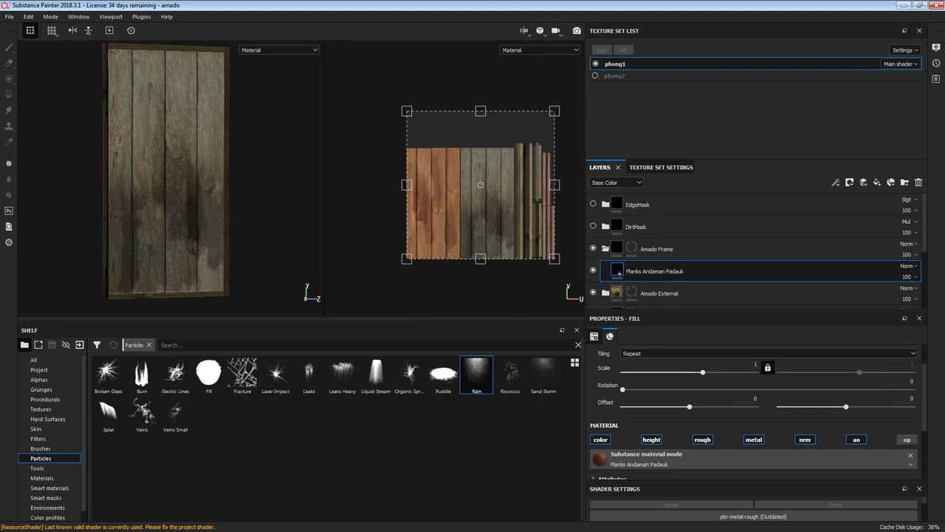
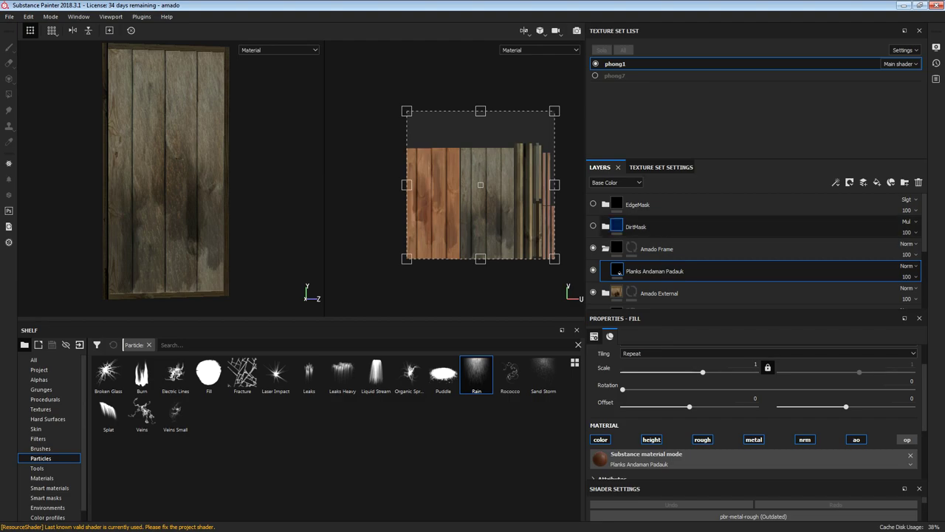
# Turn on the DirtMask folder and inspect the dirt shading on the internal side of the panel.
pyautogui.click(593, 226)
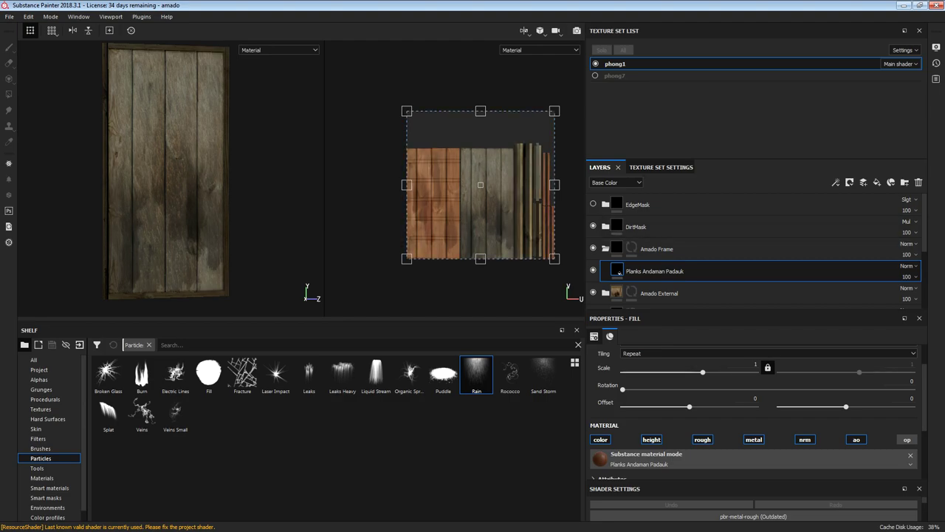
pyautogui.keyDown('alt'); pyautogui.moveTo(166, 178); pyautogui.dragTo(315, 174); pyautogui.keyUp('alt')
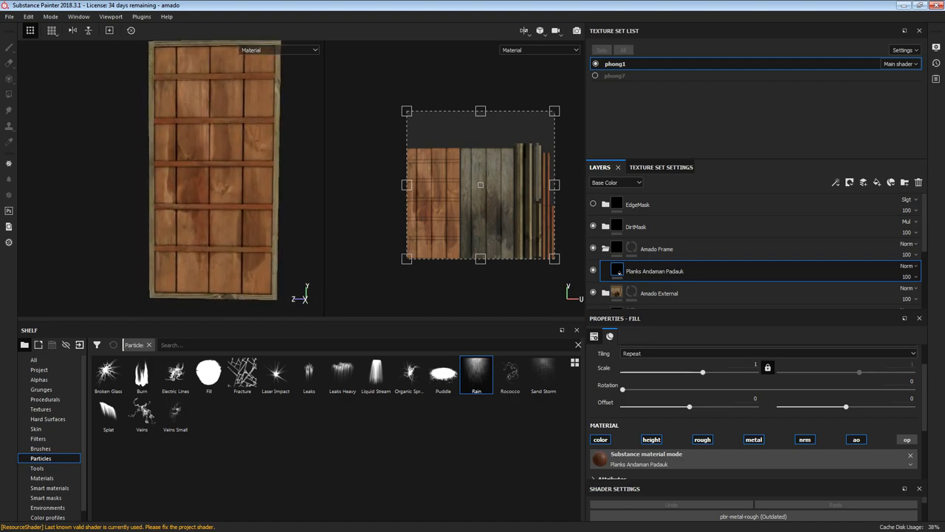
pyautogui.scroll(-2, 194, 254)
pyautogui.scroll(3, 194, 254)
pyautogui.scroll(-1, 219, 173)
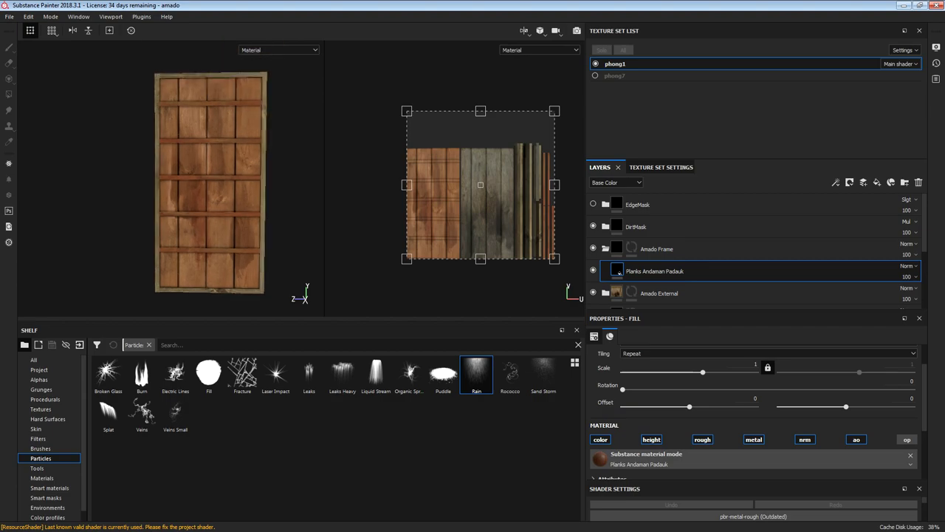
pyautogui.scroll(1, 214, 171)
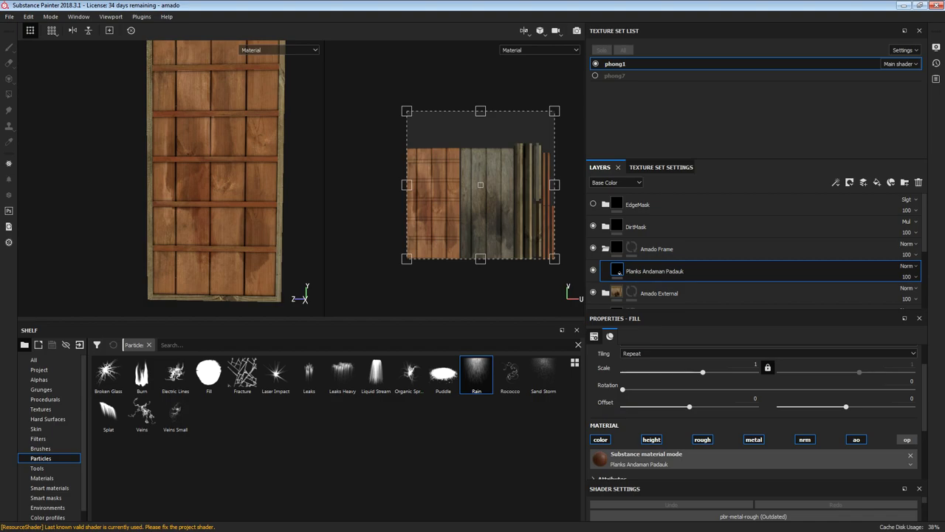
# Collapse the Amado Frame and Amado Internal folders in the layer stack.
pyautogui.click(605, 248)
pyautogui.scroll(-2, 612, 258)
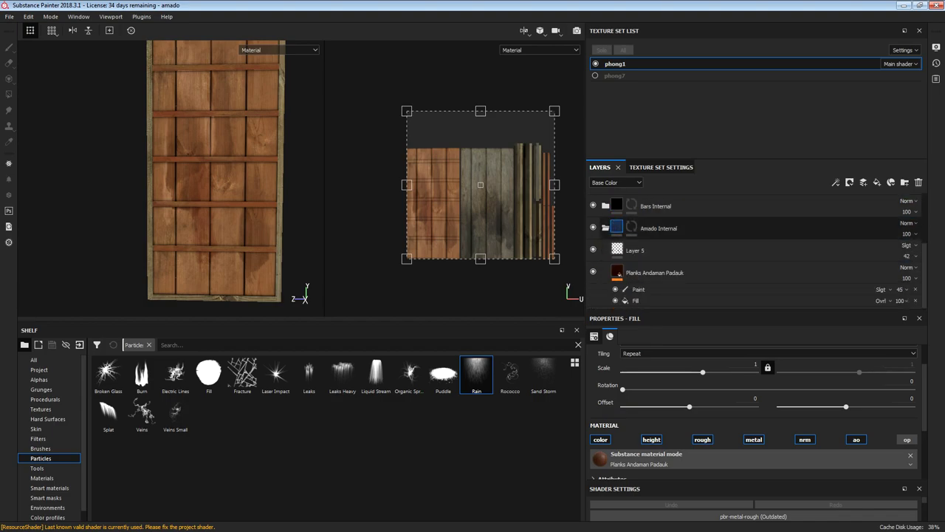
pyautogui.scroll(4, 739, 271)
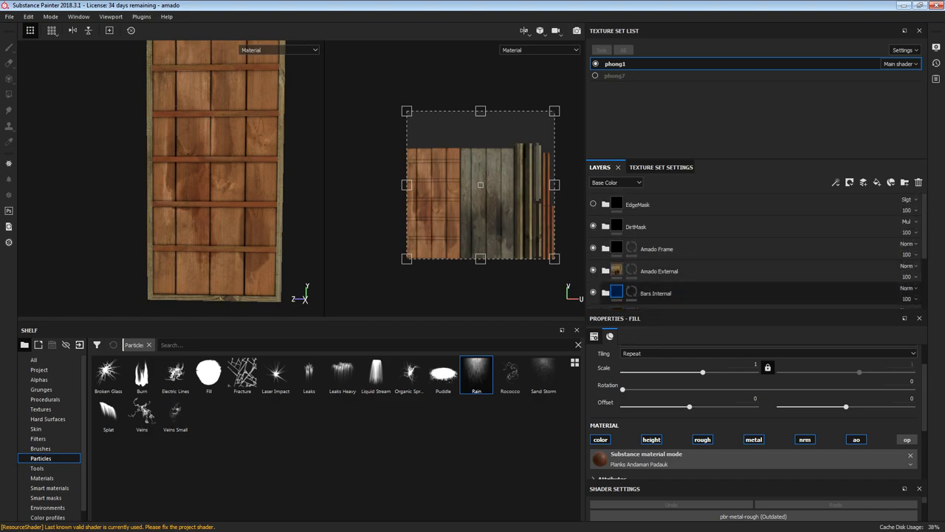
pyautogui.scroll(-3, 616, 293)
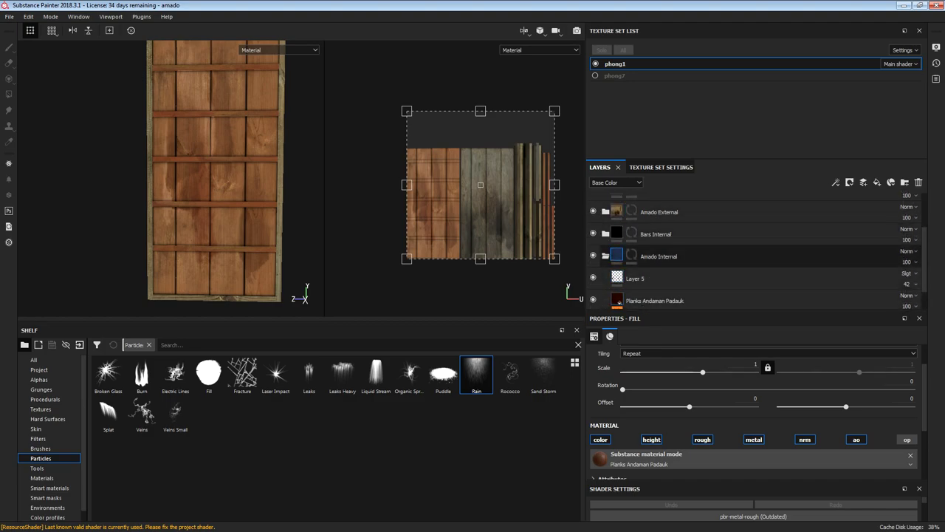
pyautogui.scroll(2, 753, 251)
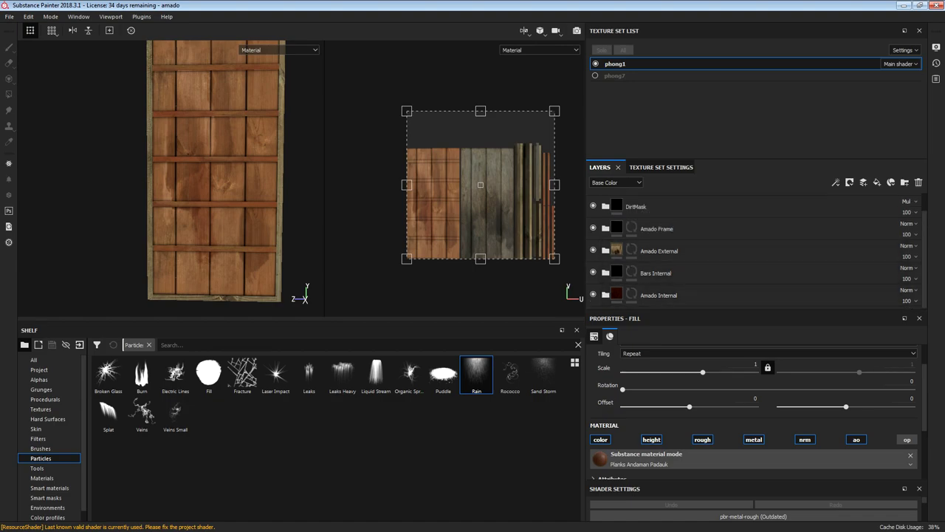
# Hide the Amado Internal, Bars Internal, Amado External and Amado Frame folders to isolate the DirtMask.
pyautogui.click(593, 294)
pyautogui.click(593, 273)
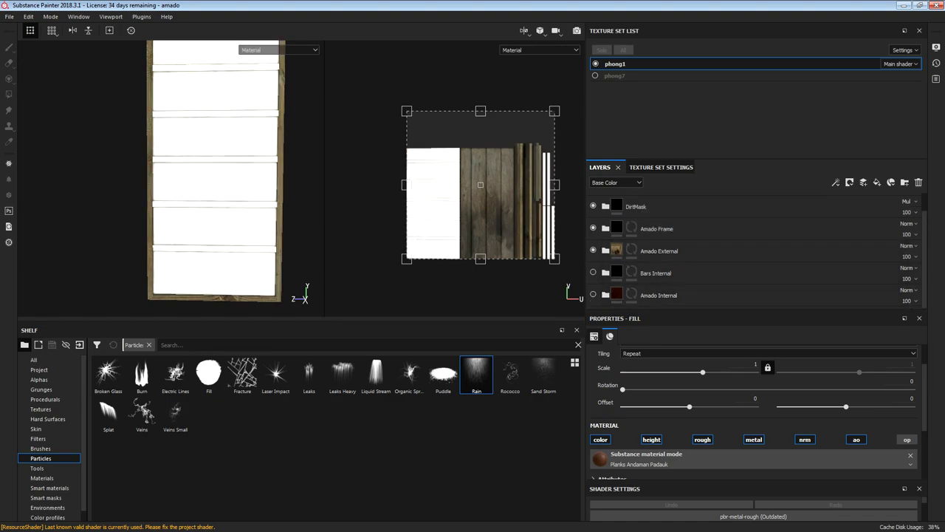
pyautogui.click(593, 250)
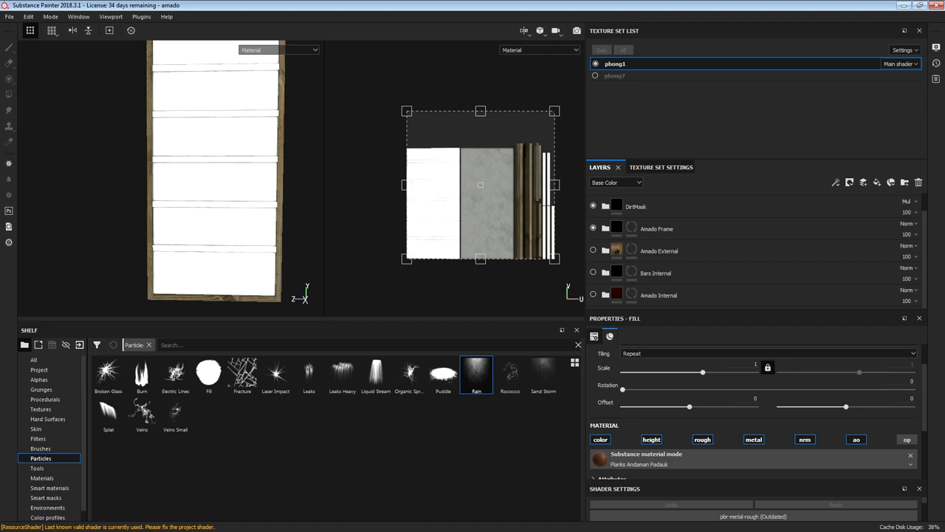
pyautogui.click(593, 228)
pyautogui.scroll(1, 753, 251)
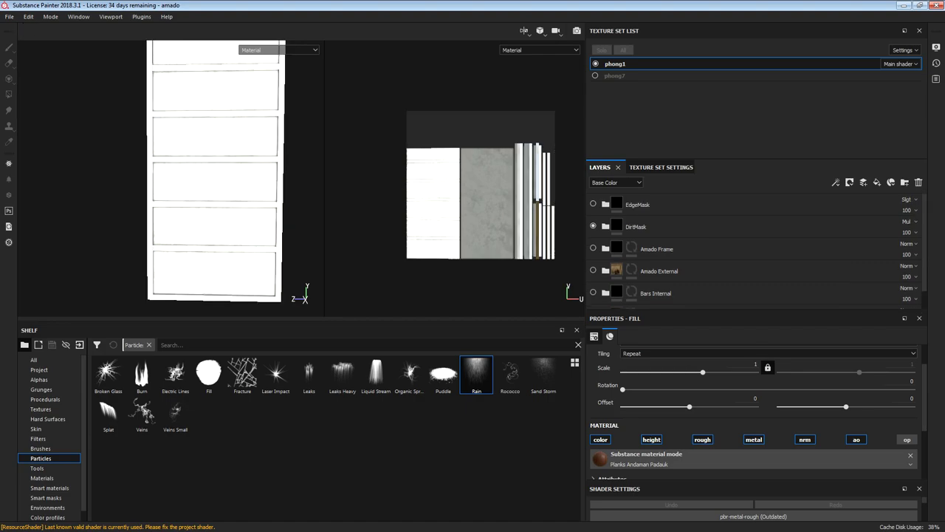
# Expand the DirtMask folder and hide its Folder 1.
pyautogui.click(635, 227)
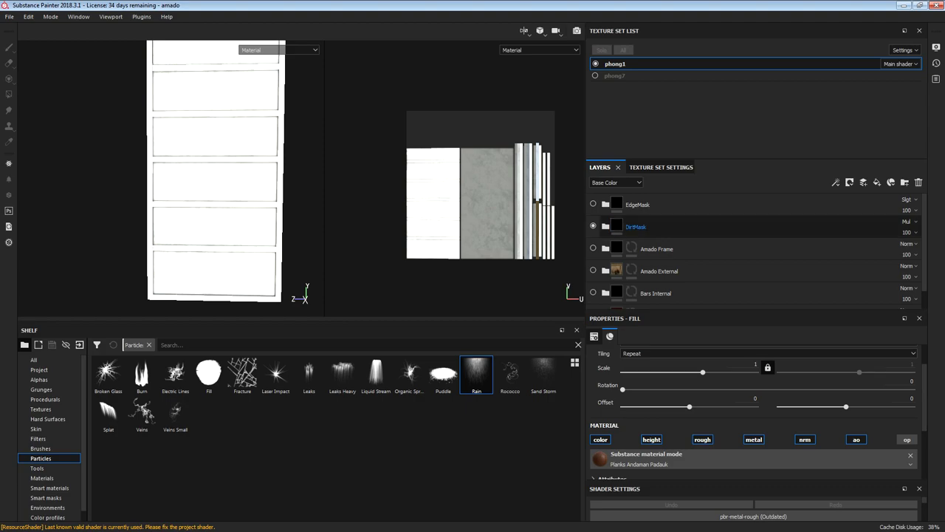
pyautogui.click(636, 227)
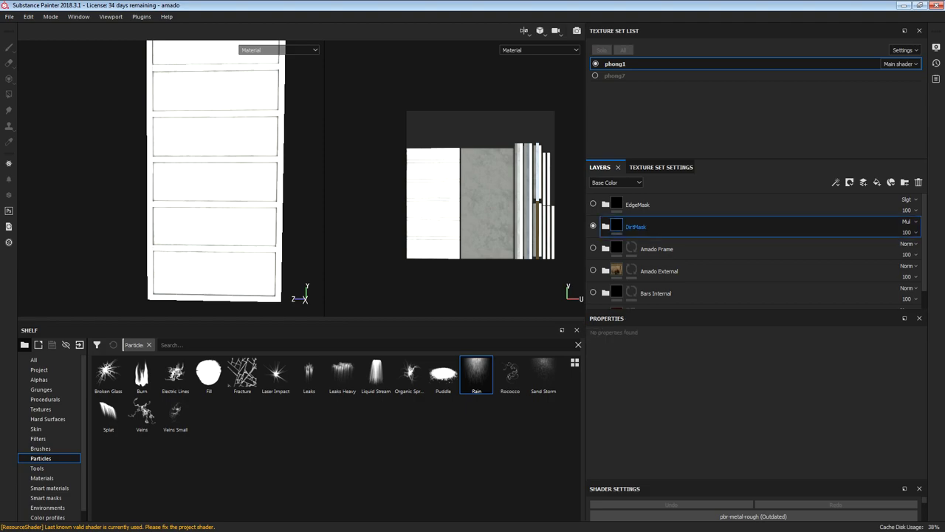
pyautogui.click(605, 226)
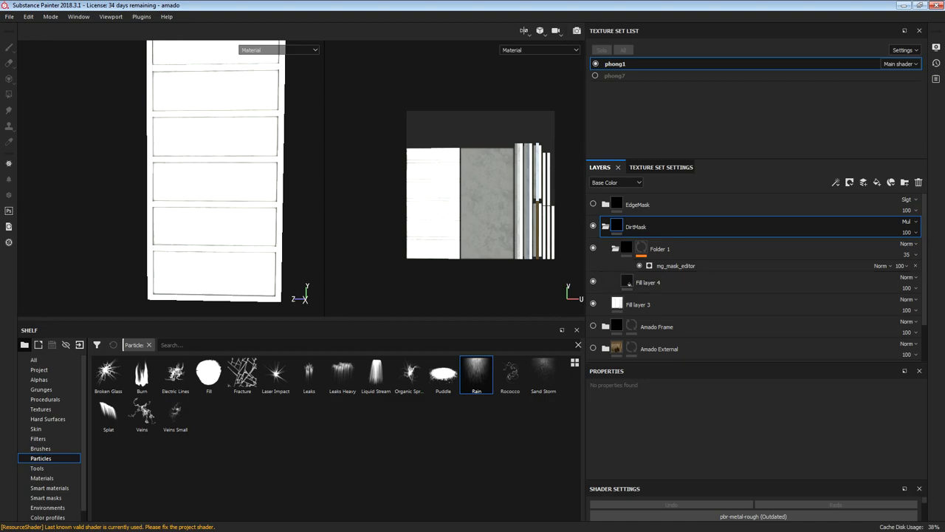
pyautogui.click(593, 248)
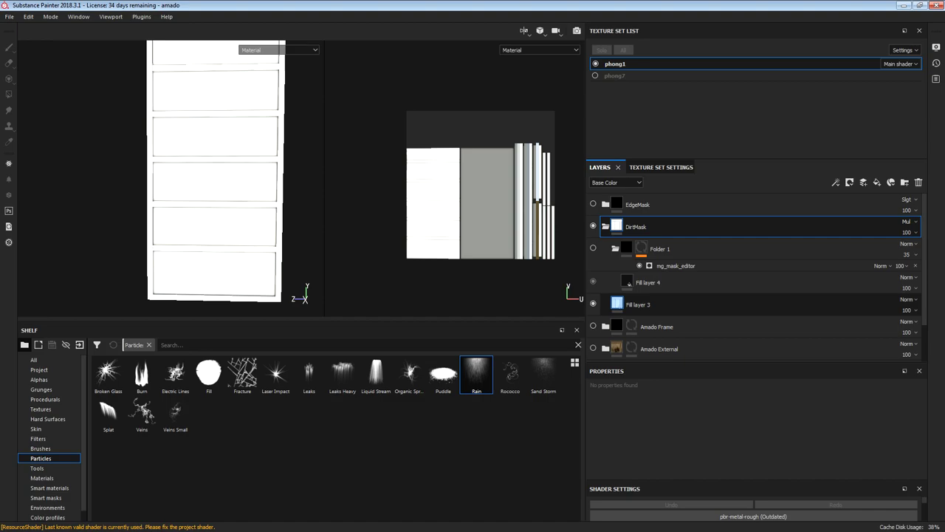
# Select Fill layer 3 in DirtMask and examine the maps assigned to its base color, roughness and ambient occlusion channels.
pyautogui.click(617, 304)
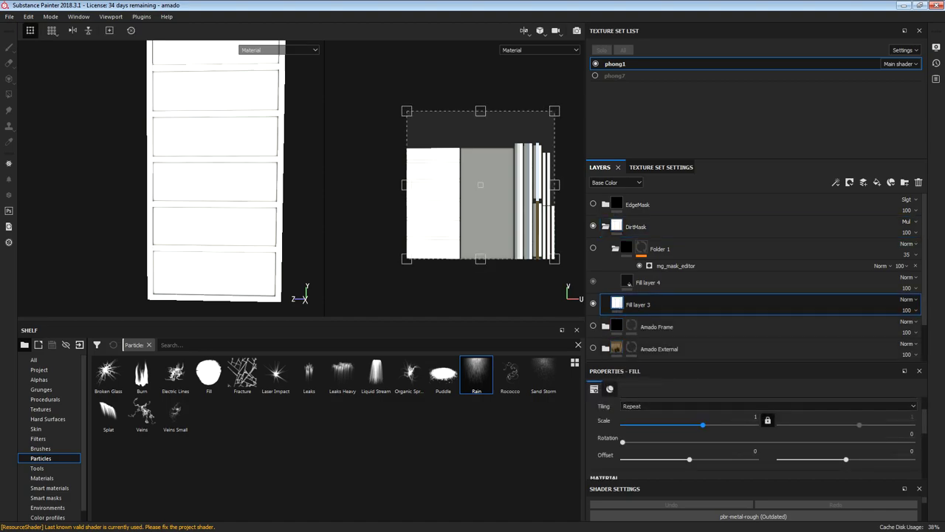
pyautogui.scroll(-5, 754, 436)
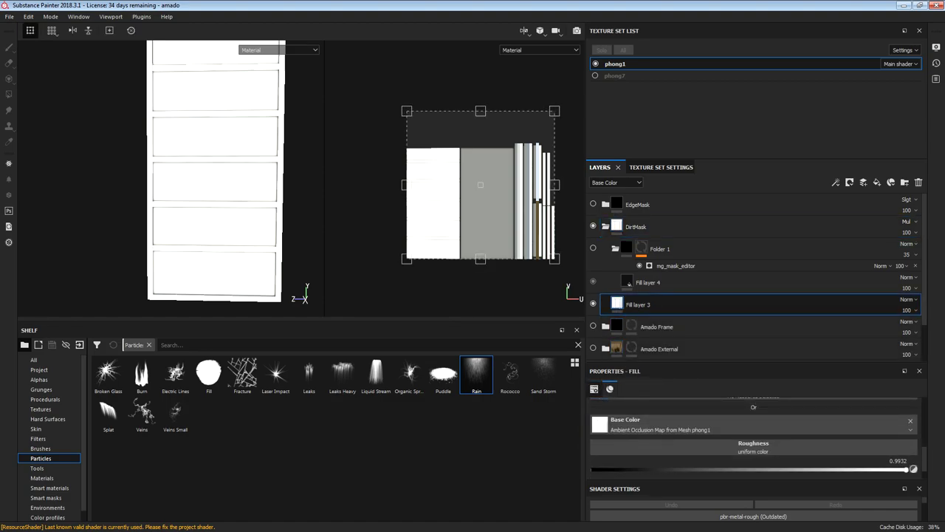
pyautogui.scroll(2, 753, 443)
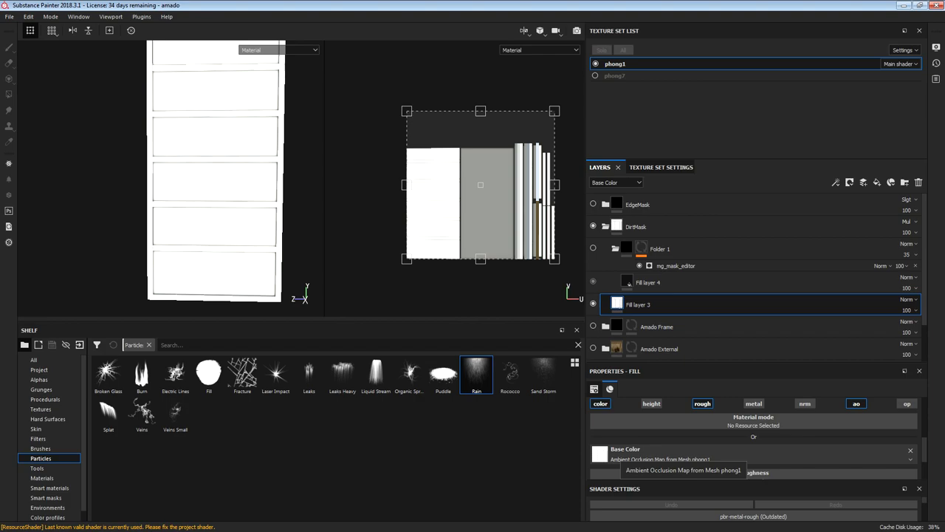
pyautogui.scroll(-3, 754, 439)
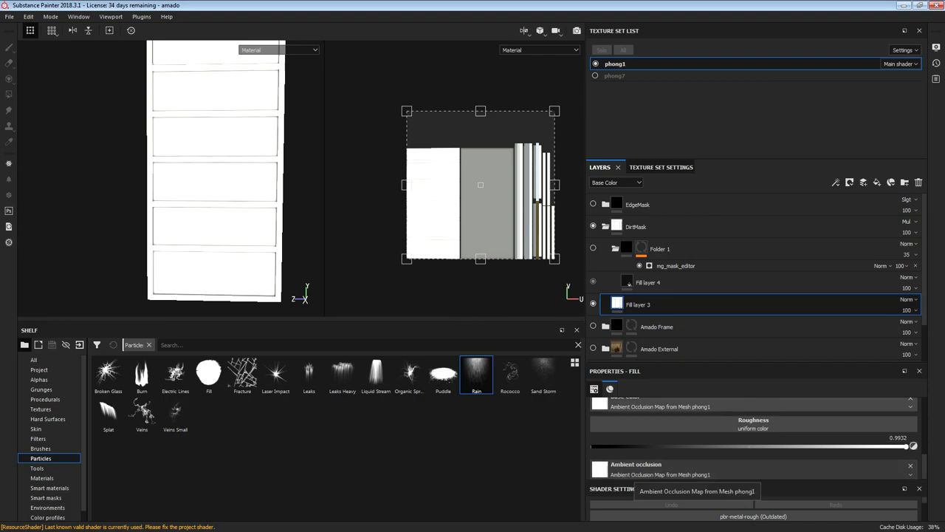
pyautogui.scroll(5, 753, 439)
pyautogui.scroll(-5, 753, 439)
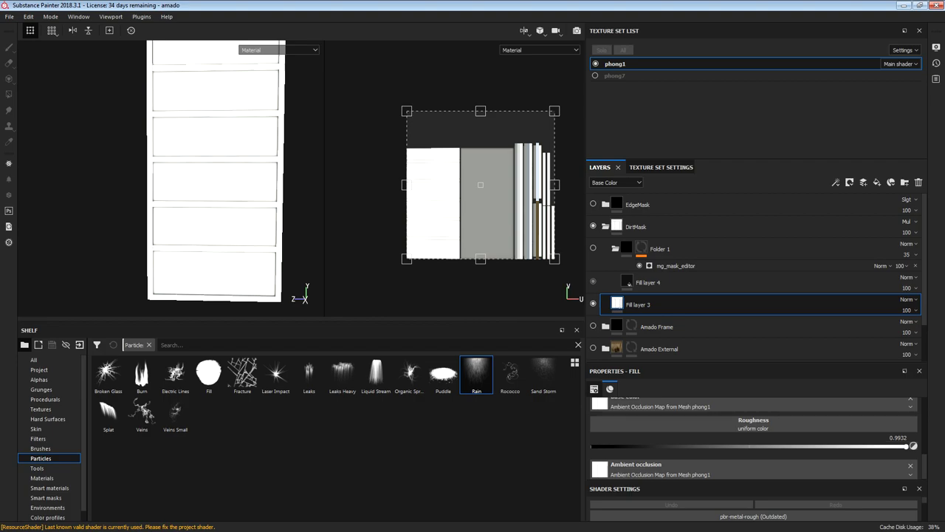
# Show Folder 1 of DirtMask again with its mask selected and list the smart masks in the shelf.
pyautogui.click(593, 248)
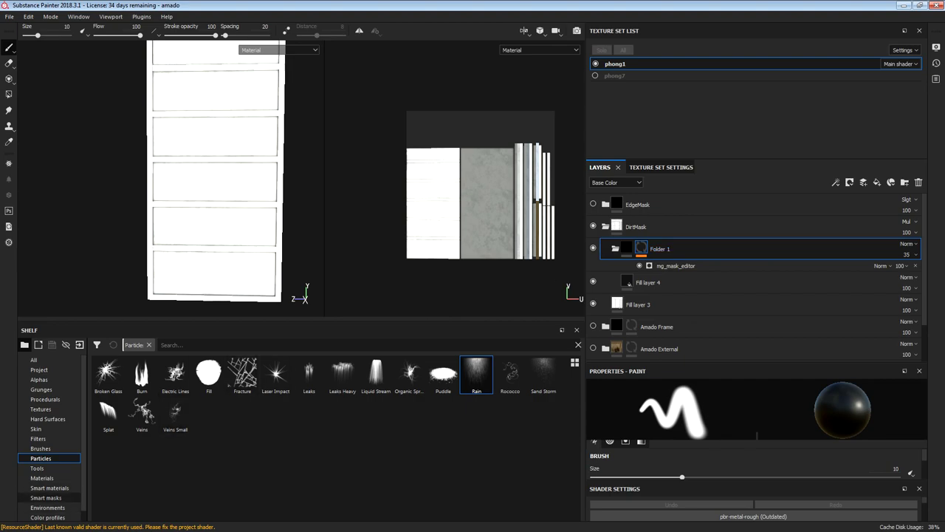
pyautogui.click(45, 497)
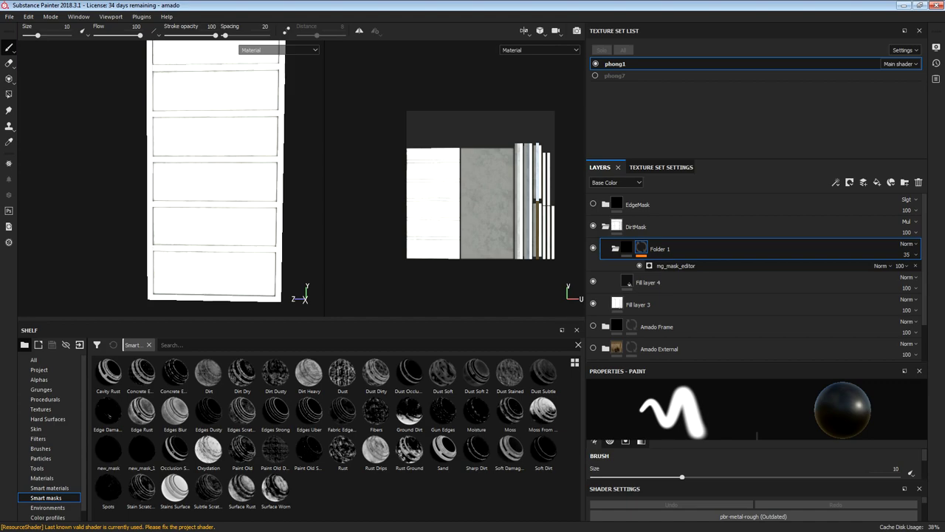
# Select the mg_mask_editor generator on Folder 1 and examine its global, texture, ambient occlusion, curvature and position gradient parameters.
pyautogui.click(675, 266)
pyautogui.scroll(-1, 753, 428)
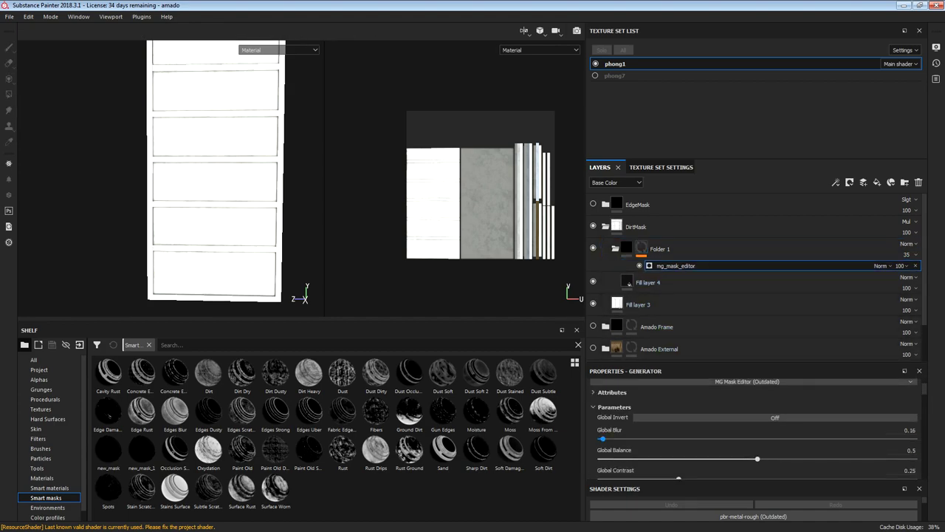
pyautogui.scroll(-5, 753, 428)
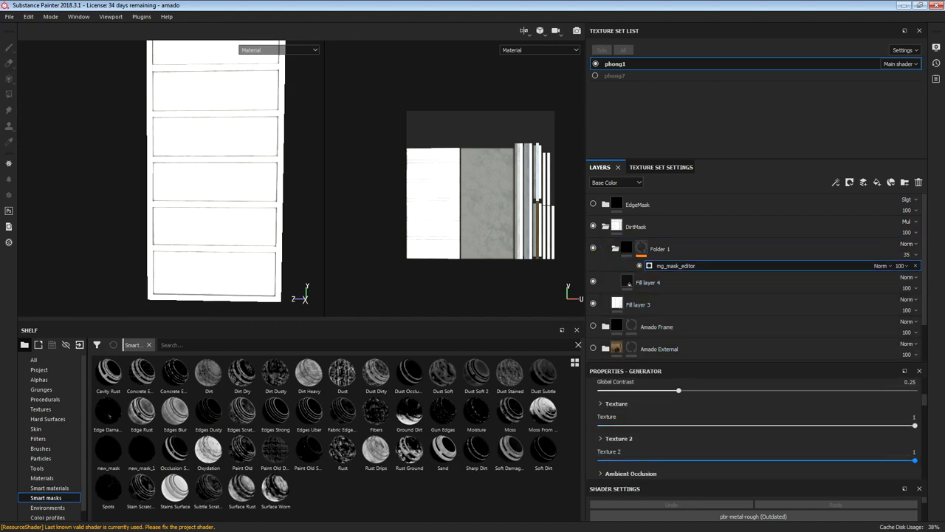
pyautogui.scroll(5, 753, 428)
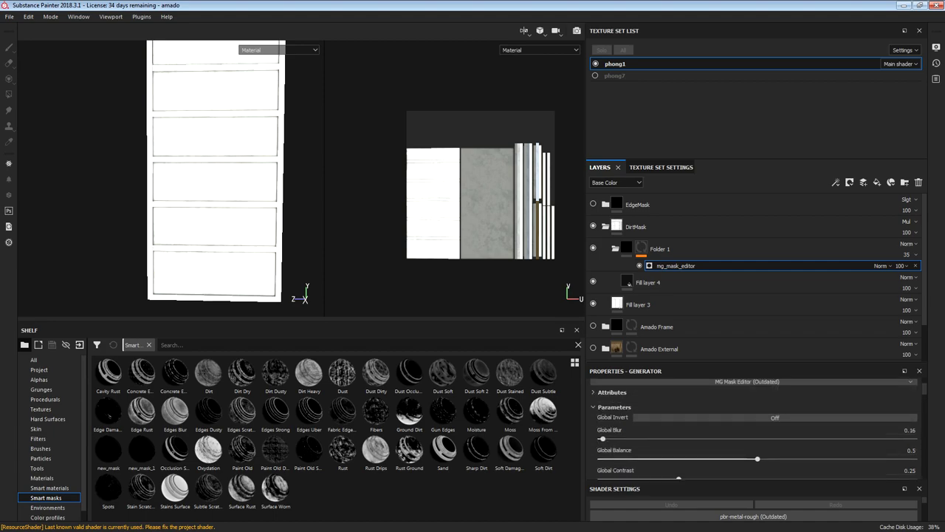
pyautogui.scroll(-5, 753, 428)
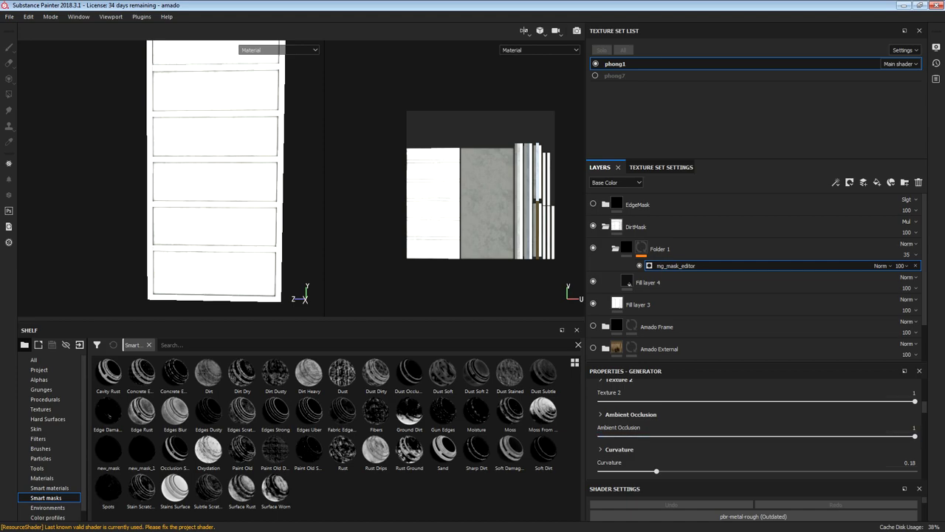
pyautogui.scroll(-2, 757, 429)
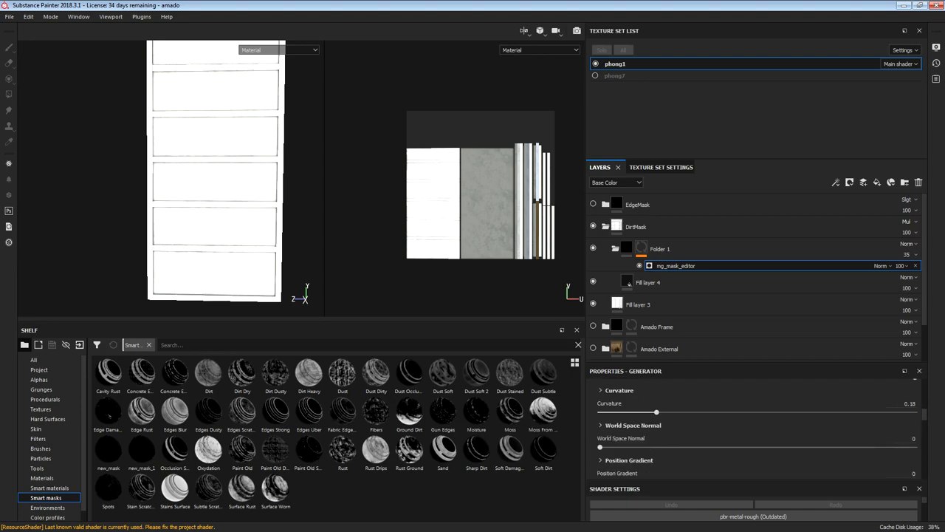
pyautogui.scroll(5, 757, 429)
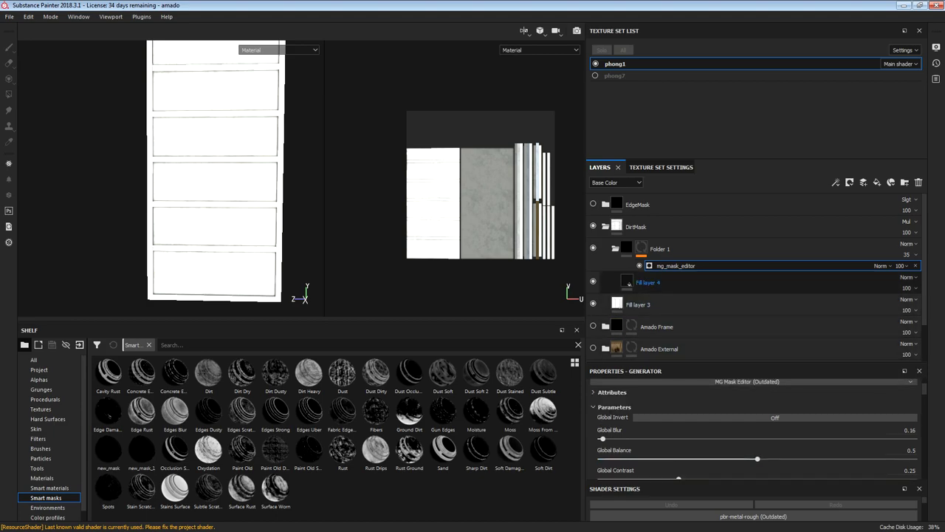
# Select Fill layer 4 in DirtMask, and switch visibility from the DirtMask folder to the EdgeMask folder.
pyautogui.click(629, 282)
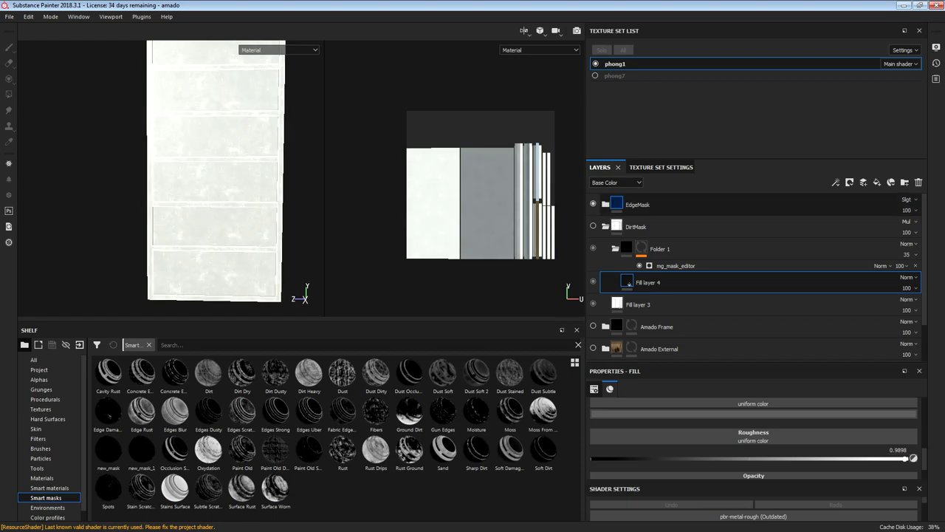
pyautogui.moveTo(628, 284)
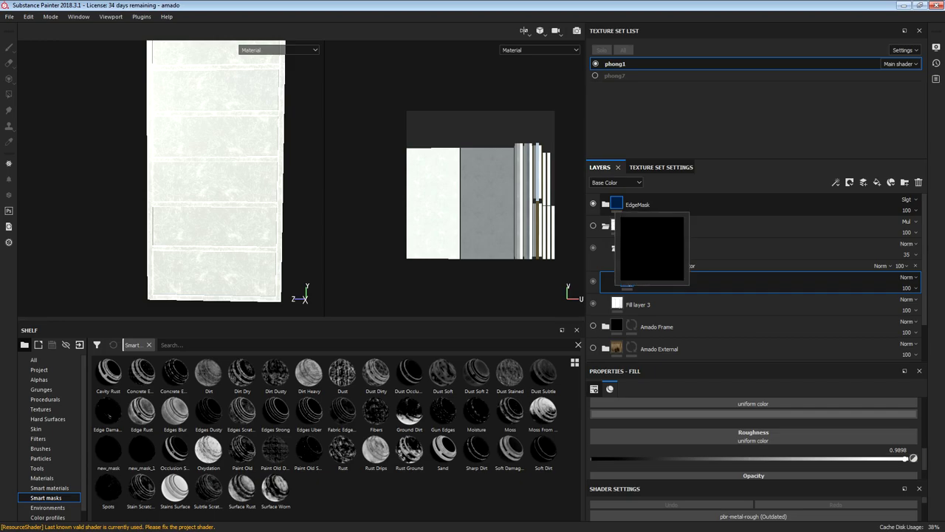
pyautogui.scroll(-2, 217, 172)
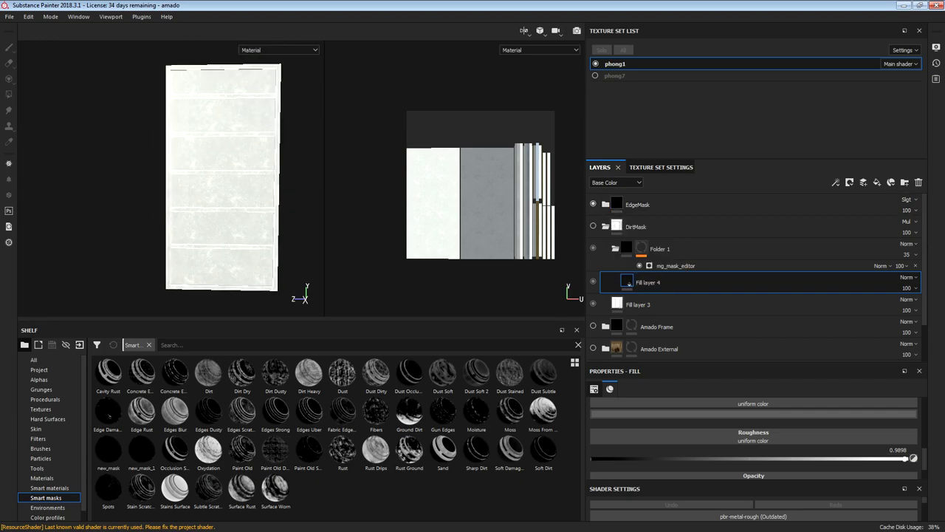
# Expand the EdgeMask folder and examine the base color, roughness and opacity of its Fill layer 1.
pyautogui.click(605, 204)
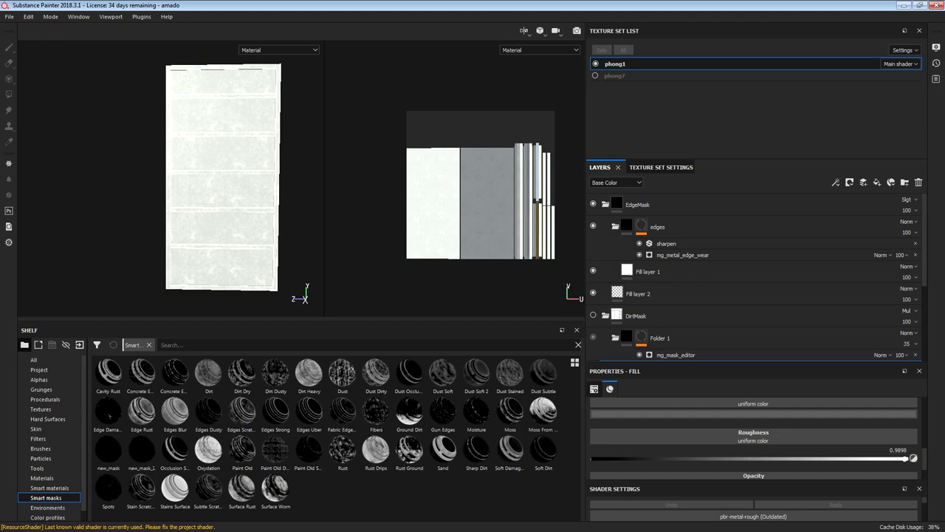
pyautogui.click(657, 226)
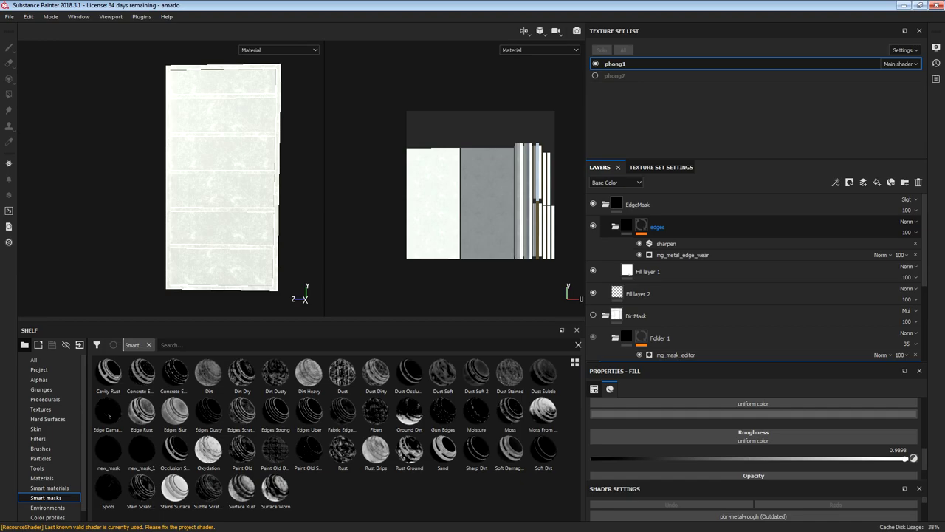
pyautogui.click(648, 271)
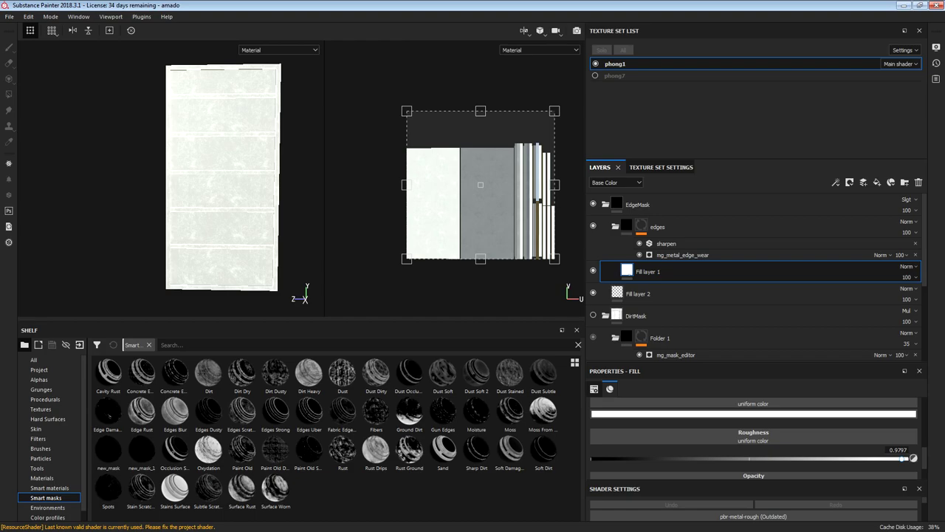
pyautogui.scroll(-1, 753, 436)
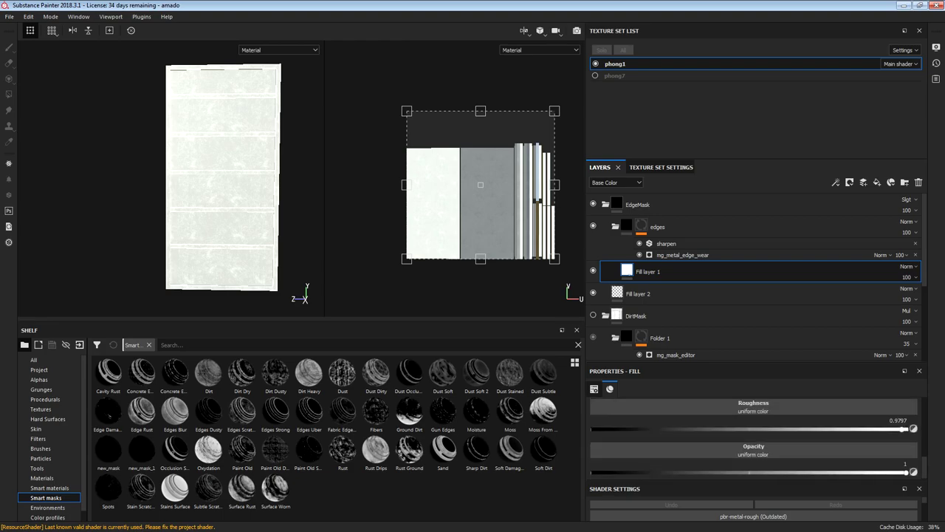
pyautogui.scroll(2, 753, 435)
pyautogui.scroll(-2, 754, 436)
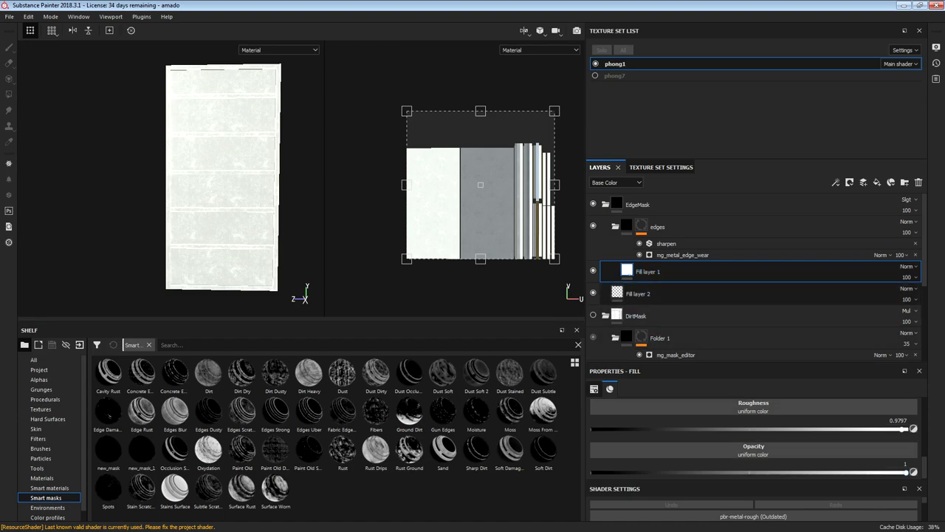
# Compare the channels of Fill layer 2 with those of Fill layer 1, and select the mask of the edges folder.
pyautogui.click(638, 293)
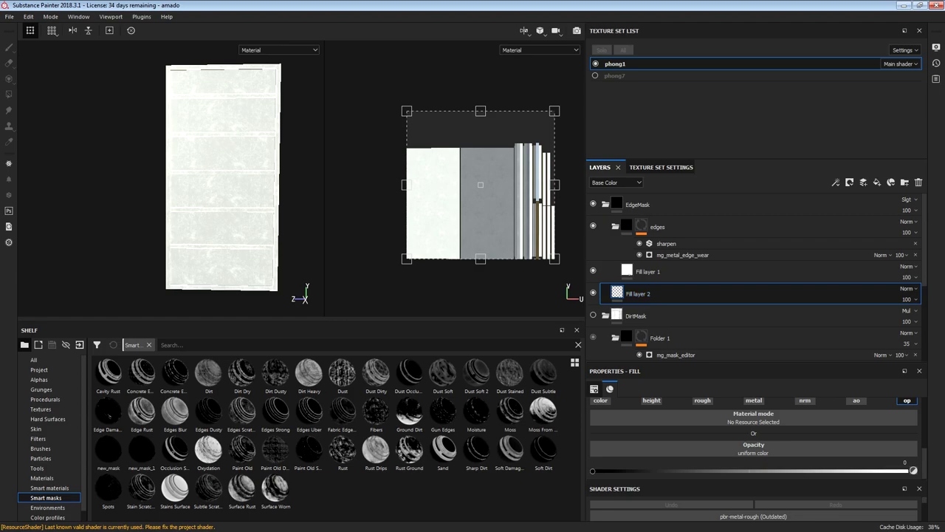
pyautogui.click(648, 271)
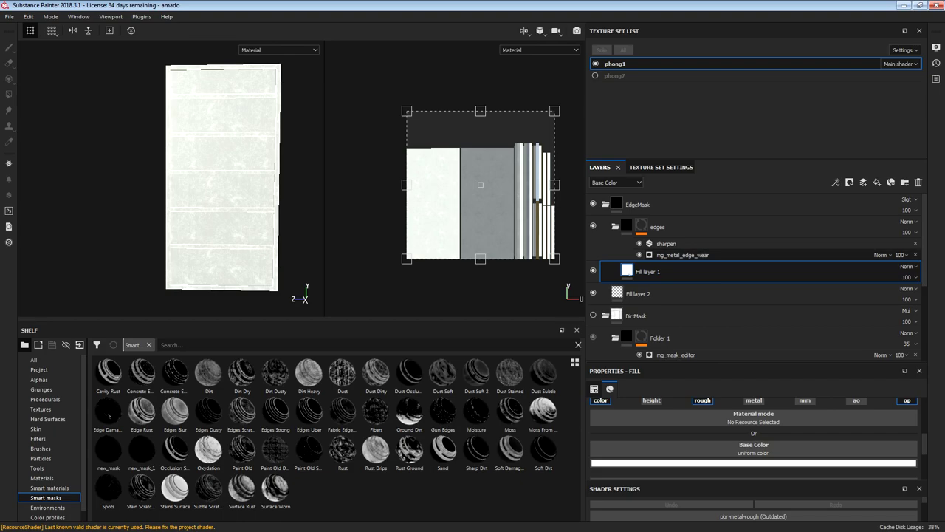
pyautogui.click(641, 226)
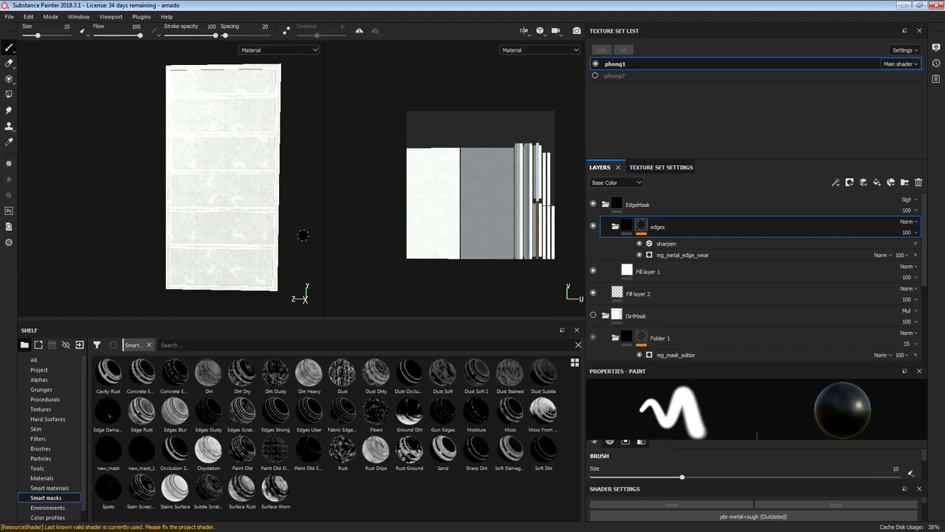
# Set the EdgeMask folder's blending mode to Normal and inspect its effect on the panel.
pyautogui.click(907, 199)
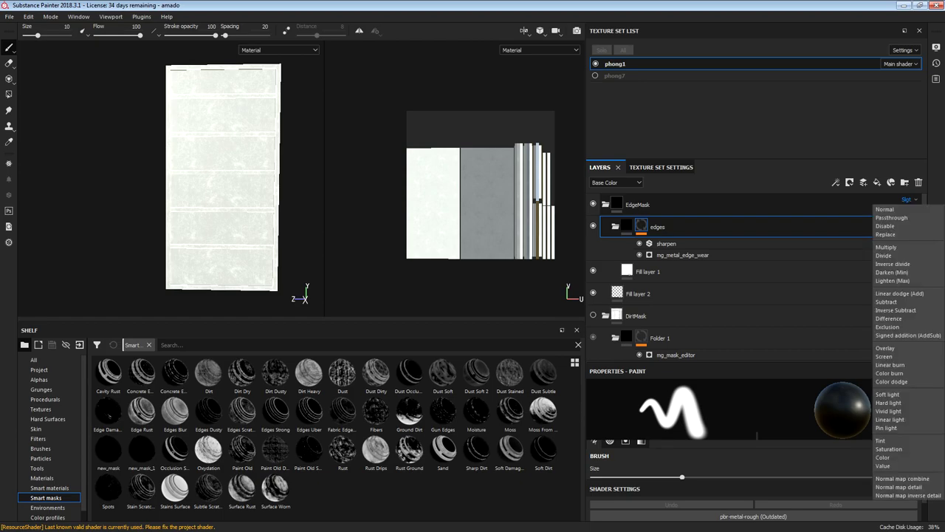
pyautogui.click(907, 209)
pyautogui.scroll(2, 274, 253)
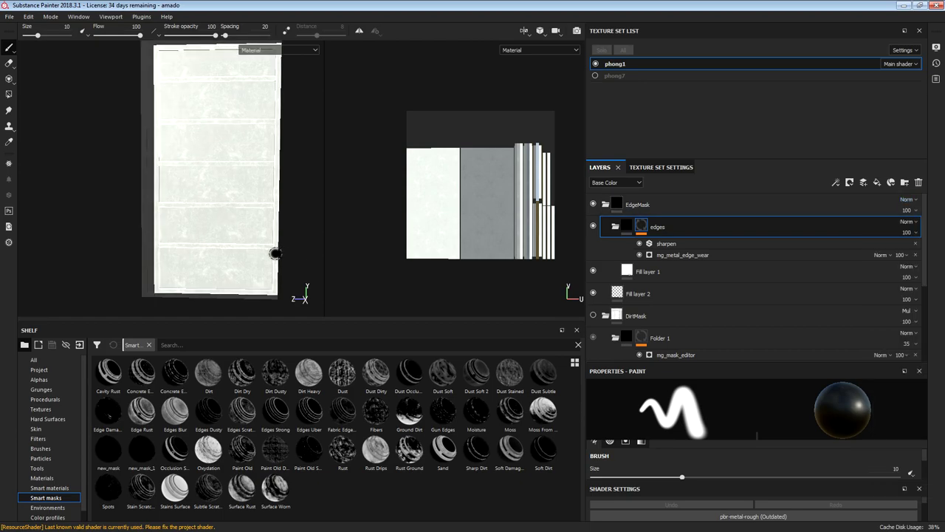
pyautogui.keyDown('alt'); pyautogui.moveTo(233, 254); pyautogui.dragTo(310, 254); pyautogui.keyUp('alt')
pyautogui.keyDown('alt'); pyautogui.moveTo(188, 259); pyautogui.dragTo(259, 259); pyautogui.keyUp('alt')
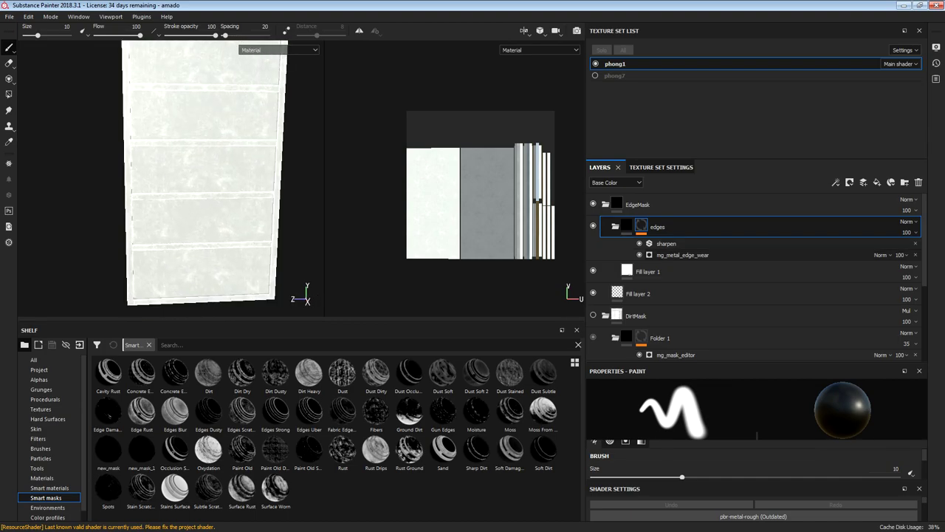
# Set the EdgeMask folder's blending mode to Soft light and check the panel's edges.
pyautogui.click(908, 199)
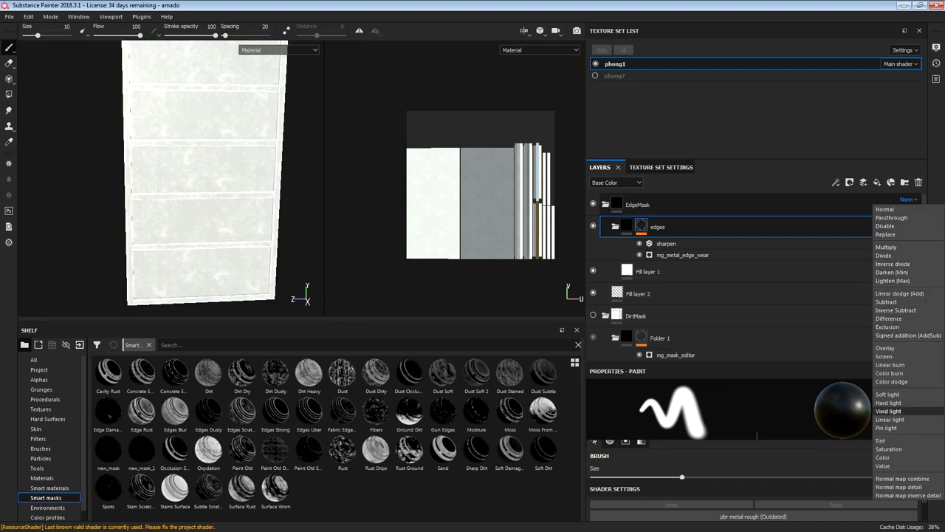
pyautogui.click(887, 395)
pyautogui.scroll(-2, 177, 217)
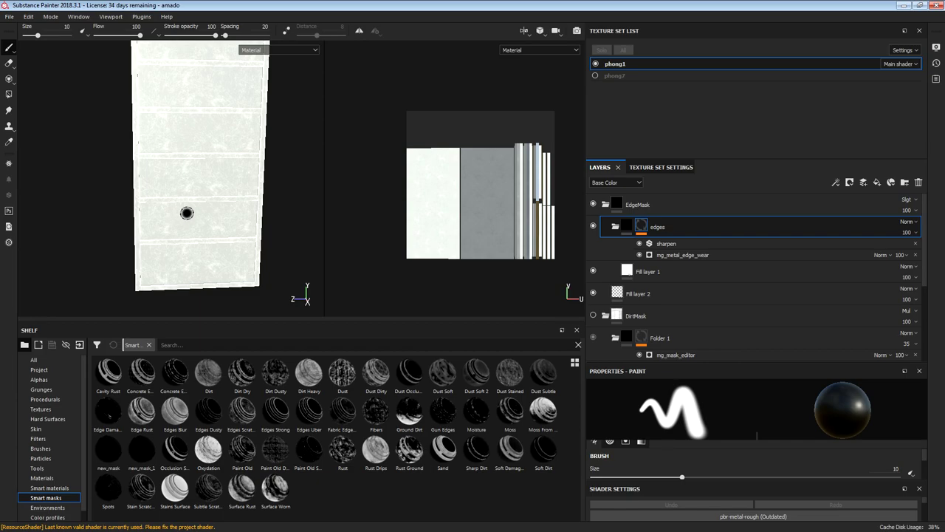
pyautogui.scroll(2, 189, 217)
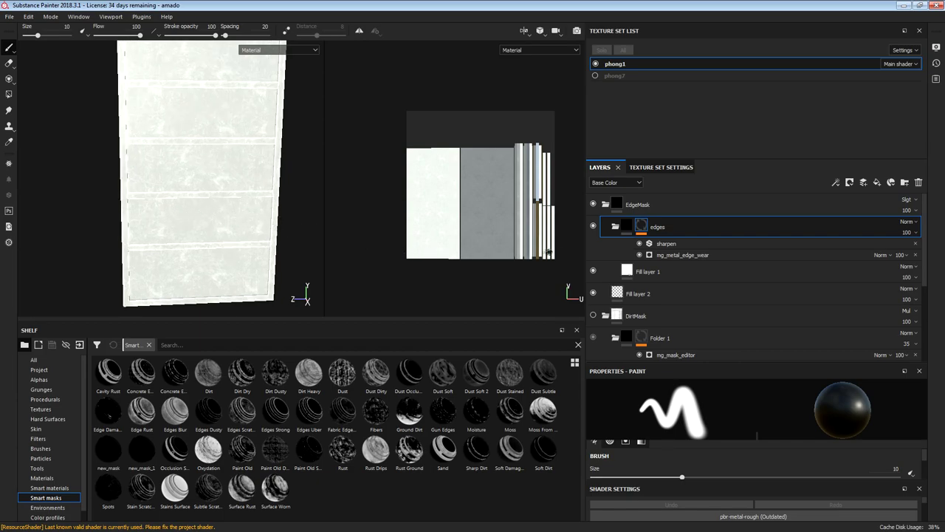
# Show the Amado Internal, Bars Internal, Amado External, Amado Frame and DirtMask folders again.
pyautogui.scroll(-3, 629, 314)
pyautogui.scroll(-3, 629, 314)
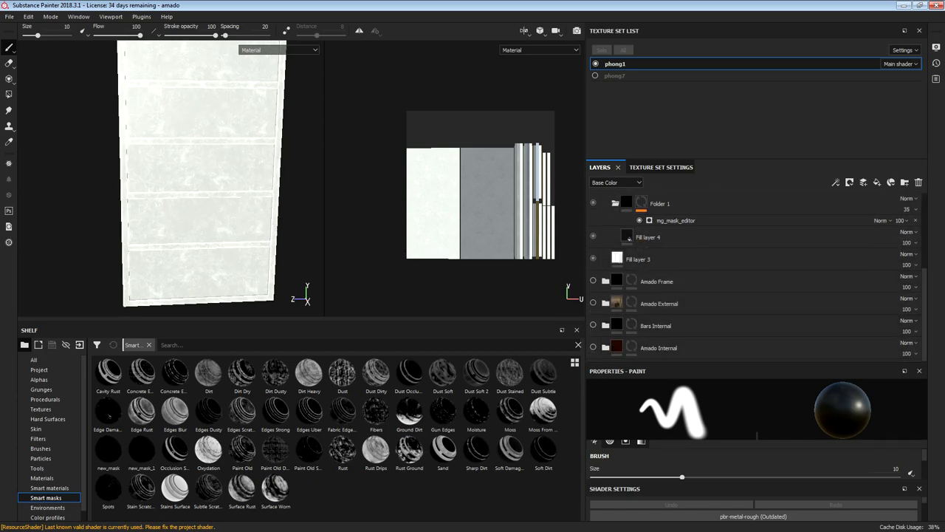
pyautogui.click(593, 347)
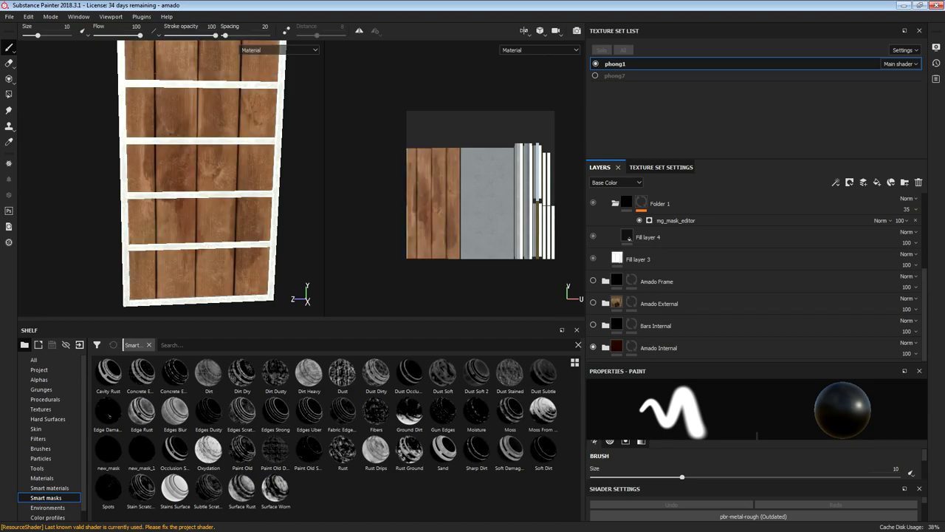
pyautogui.click(593, 302)
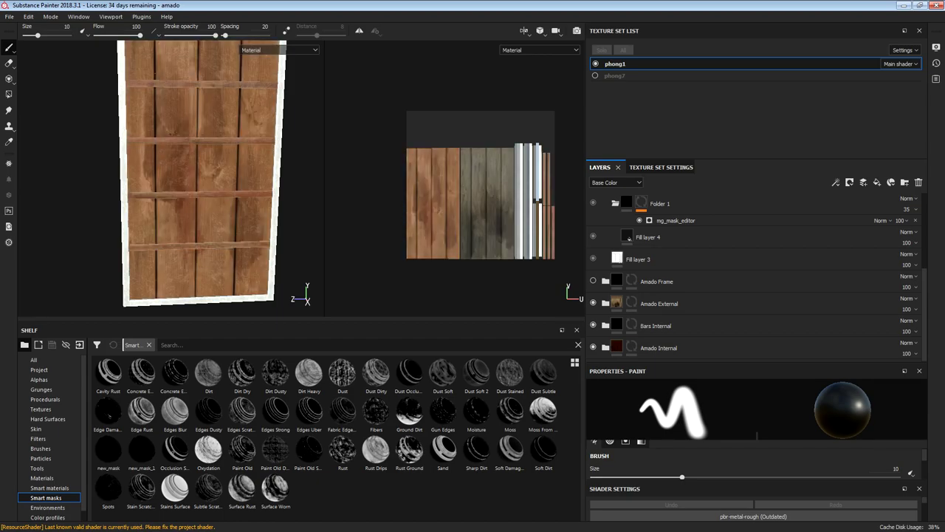
pyautogui.scroll(5, 757, 280)
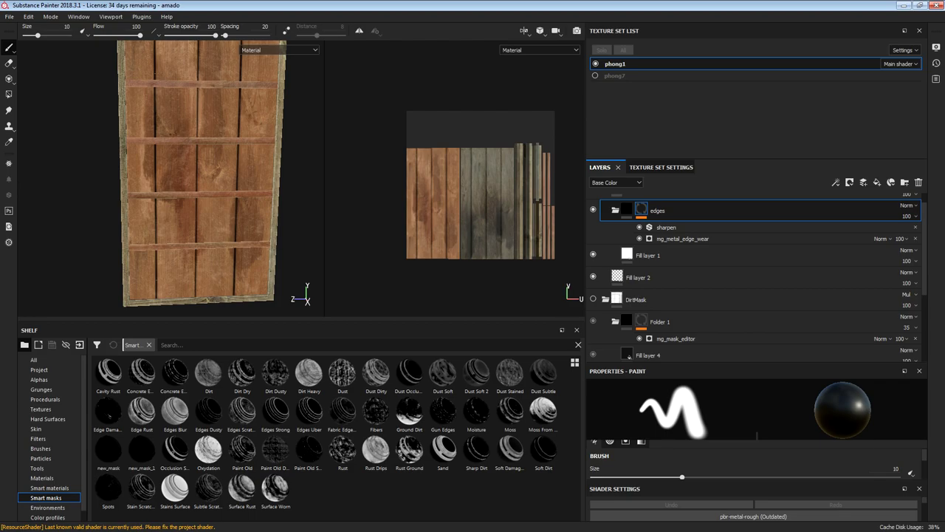
pyautogui.click(593, 298)
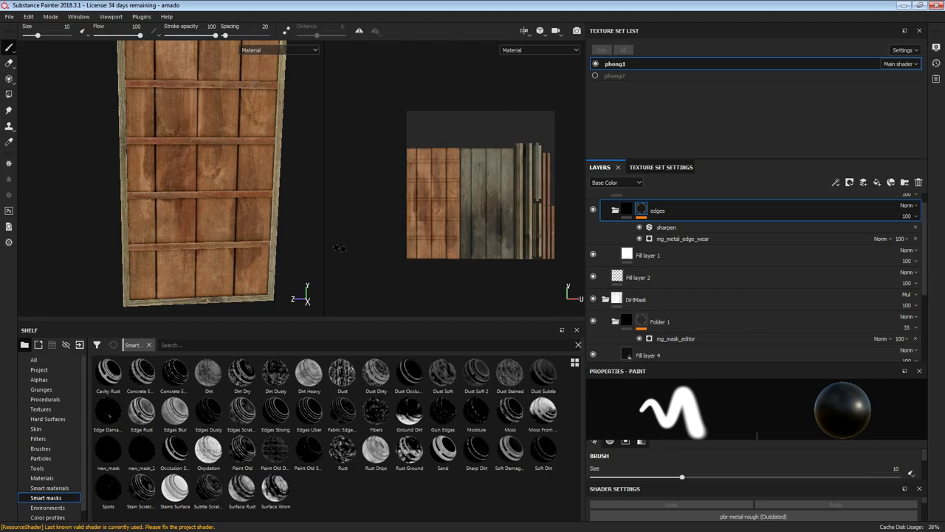
# Examine the dirt and edge wear on the panel's planks, crossbars and frame up close.
pyautogui.scroll(-1, 261, 246)
pyautogui.scroll(4, 261, 245)
pyautogui.scroll(2, 261, 241)
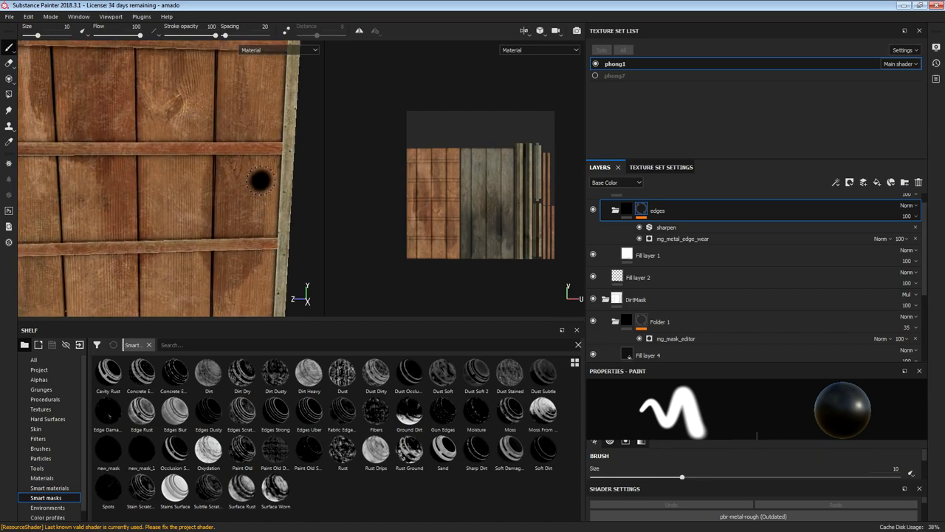
pyautogui.scroll(2, 267, 222)
pyautogui.moveTo(283, 224)
pyautogui.keyDown('alt'); pyautogui.mouseDown()
pyautogui.moveTo(348, 224)
pyautogui.moveTo(310, 204)
pyautogui.mouseUp(); pyautogui.keyUp('alt')
pyautogui.scroll(-5, 294, 203)
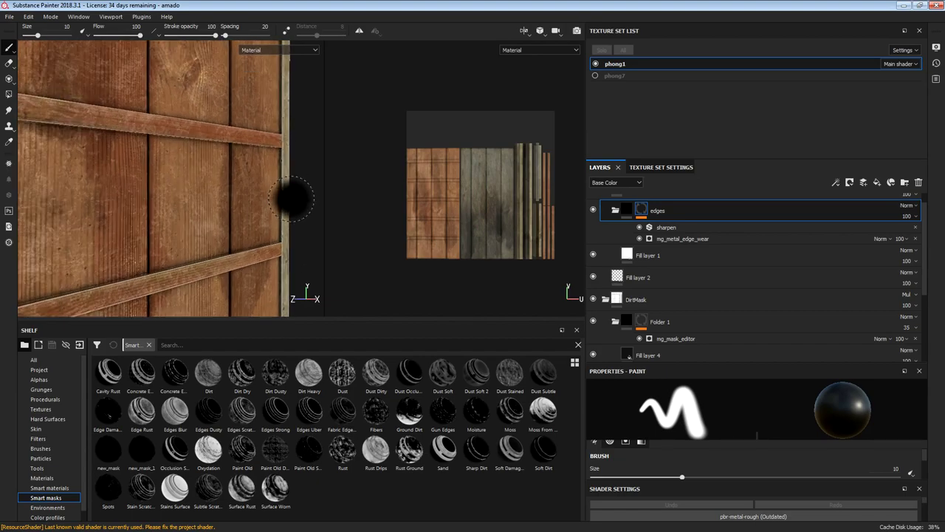
pyautogui.scroll(3, 294, 206)
pyautogui.moveTo(303, 225)
pyautogui.keyDown('alt'); pyautogui.mouseDown()
pyautogui.moveTo(193, 222)
pyautogui.moveTo(354, 222)
pyautogui.moveTo(269, 222)
pyautogui.moveTo(273, 212)
pyautogui.mouseUp(); pyautogui.keyUp('alt')
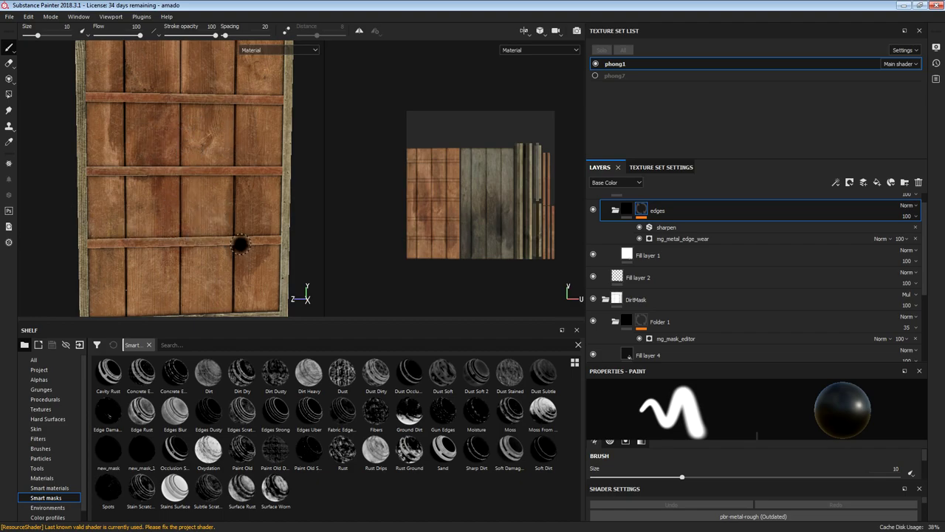
# Review the whole textured panel from the front and turn it around to its back side.
pyautogui.scroll(-2, 232, 271)
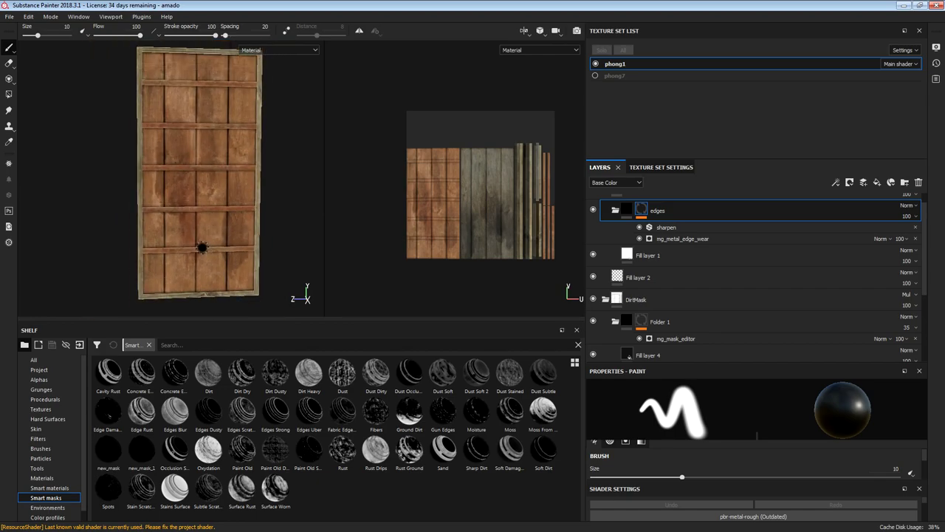
pyautogui.scroll(1, 203, 254)
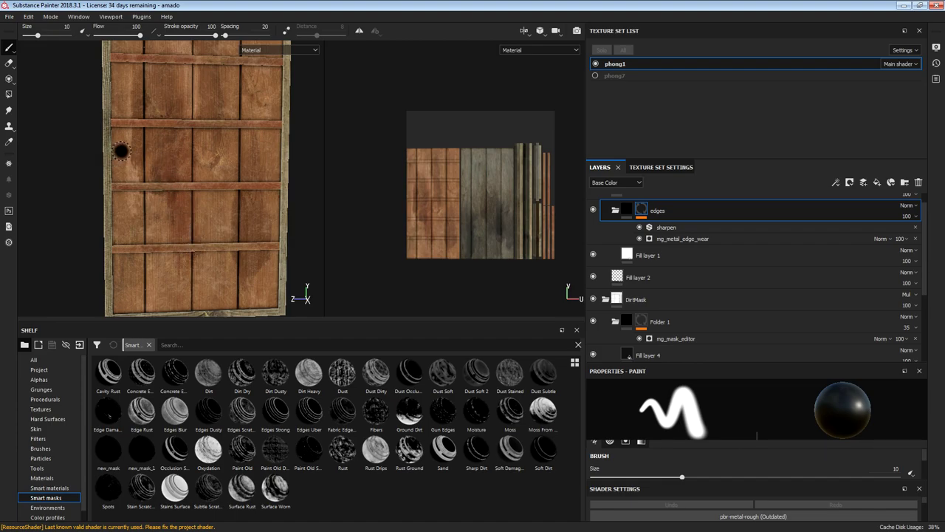
pyautogui.scroll(-1, 222, 209)
pyautogui.scroll(-3, 198, 200)
pyautogui.scroll(2, 202, 209)
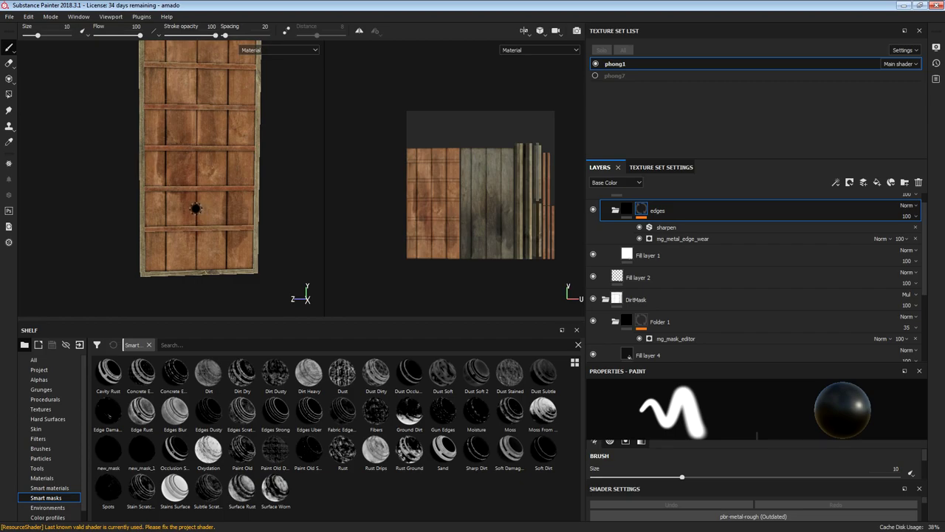
pyautogui.keyDown('alt'); pyautogui.moveTo(198, 221); pyautogui.dragTo(358, 222); pyautogui.keyUp('alt')
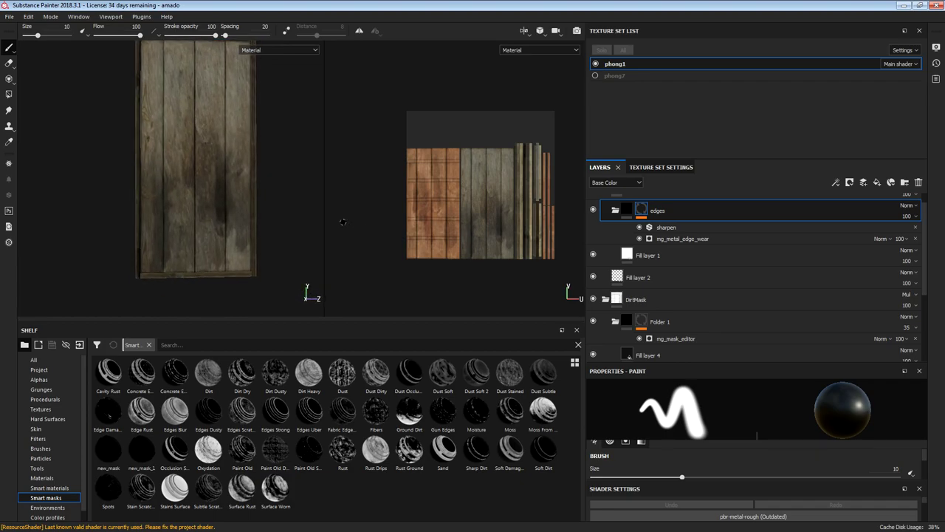